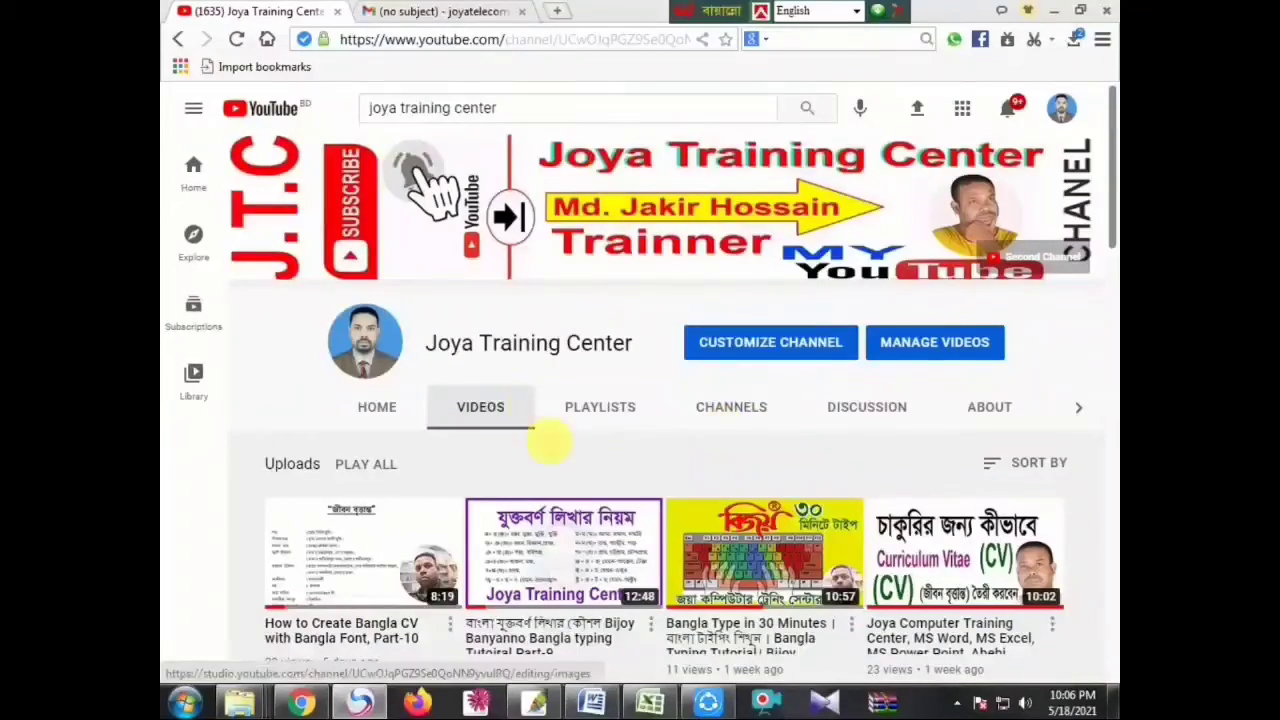
Step: Highlight part of the channel name and scroll through the Word notes
{"action": "left_click_drag", "start_coordinate": [440, 343], "coordinate": [614, 350]}
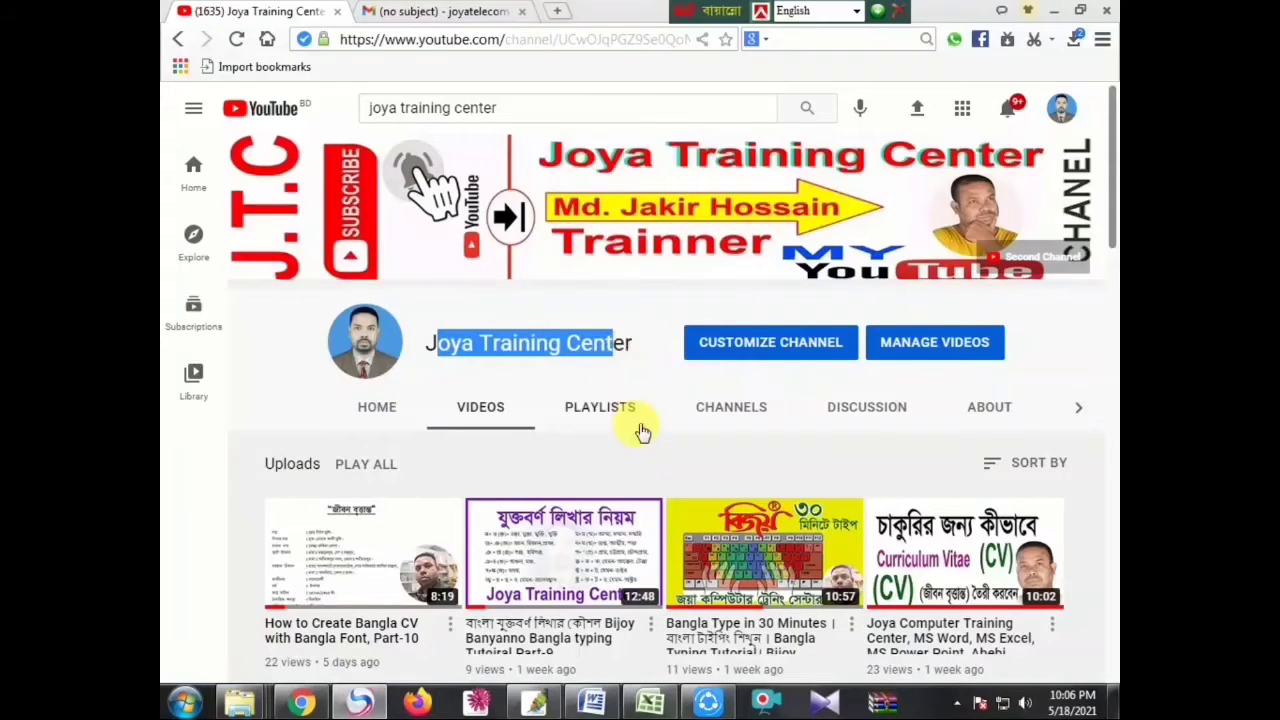
{"action": "scroll", "coordinate": [643, 432], "scroll_direction": "down", "scroll_amount": 1}
{"action": "scroll", "coordinate": [643, 432], "scroll_direction": "down", "scroll_amount": 2}
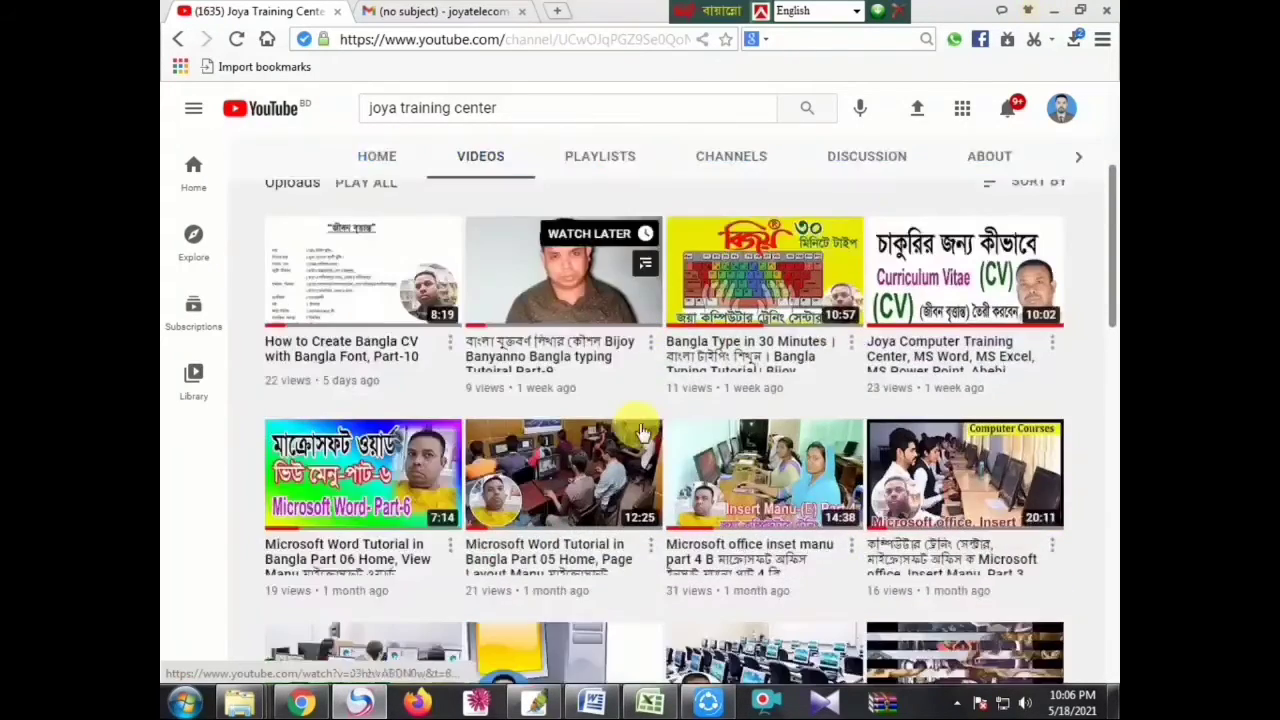
{"action": "scroll", "coordinate": [643, 432], "scroll_direction": "up", "scroll_amount": 3}
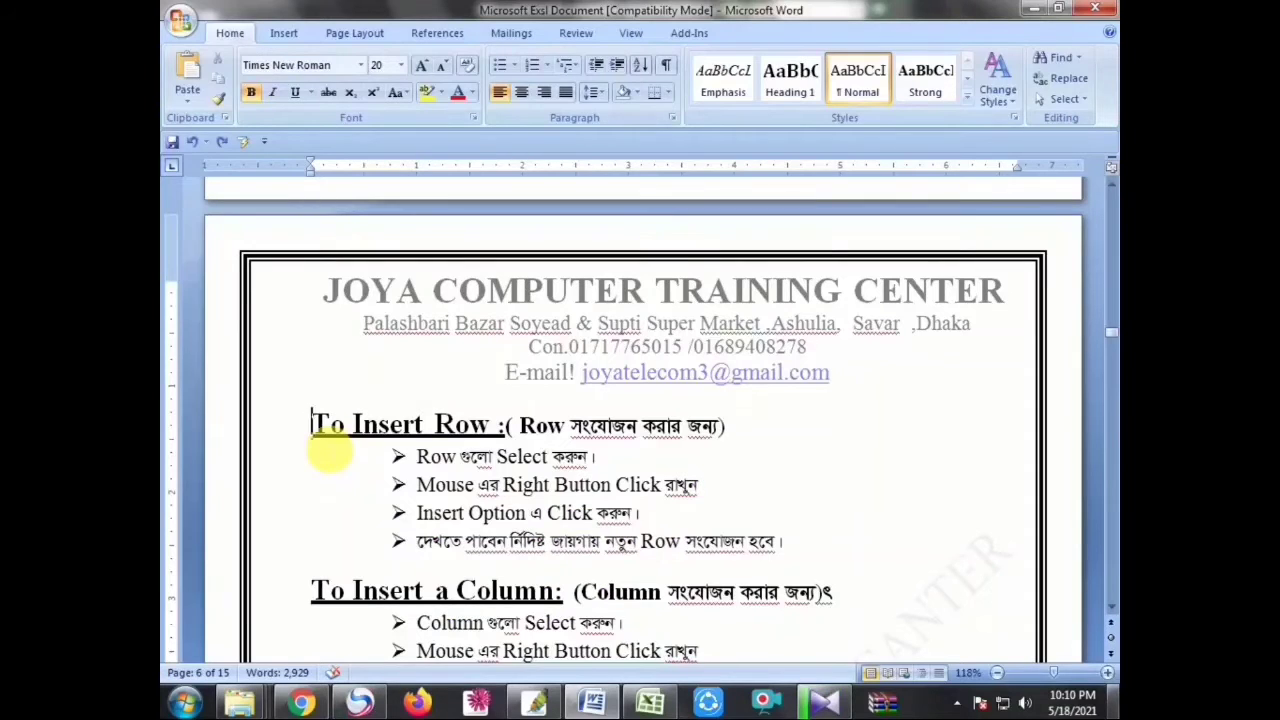
Step: Select the To Insert Row heading and its four bullets, then move to the blank Excel workbook
{"action": "key", "text": "shift+Right"}
{"action": "key", "text": "shift+Right"}
{"action": "key", "text": "shift+Right"}
{"action": "key", "text": "shift+Right"}
{"action": "key", "text": "shift+Right"}
{"action": "key", "text": "shift+Right"}
{"action": "key", "text": "shift+Right"}
{"action": "key", "text": "shift+Right"}
{"action": "key", "text": "shift+Right"}
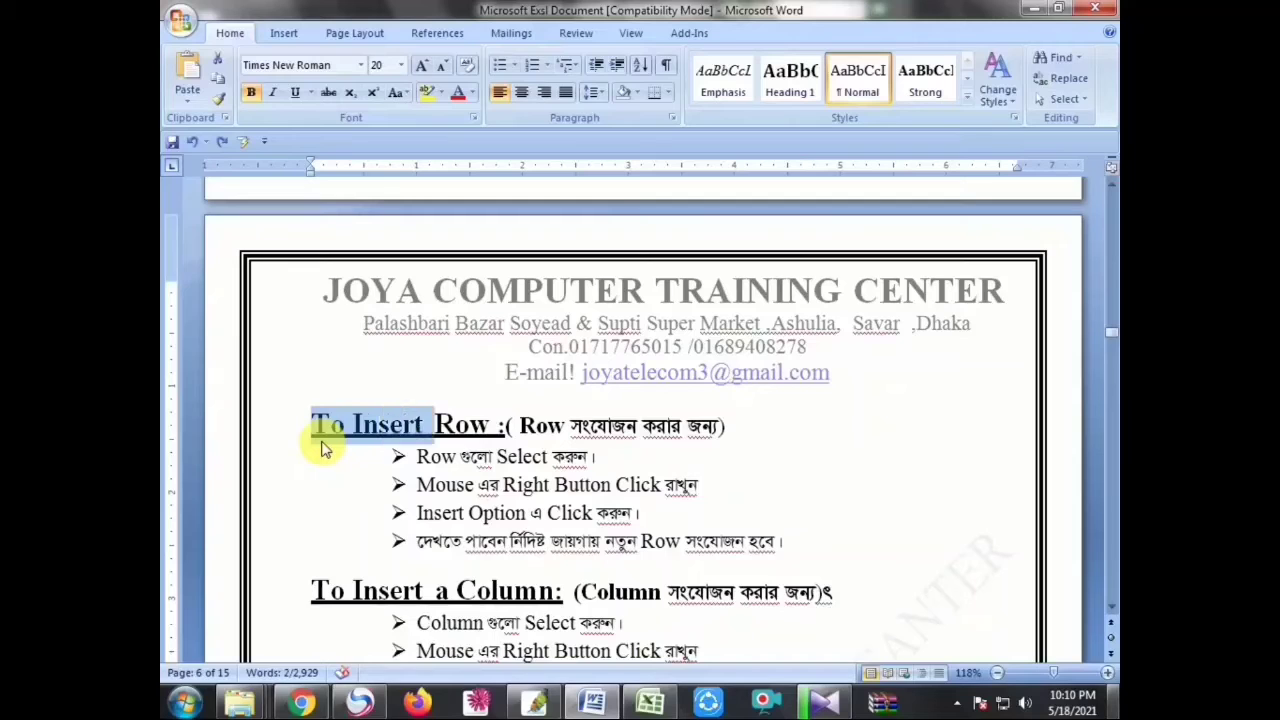
{"action": "key", "text": "shift+Right"}
{"action": "key", "text": "shift+Right"}
{"action": "key", "text": "shift+Right"}
{"action": "key", "text": "shift+Right"}
{"action": "key", "text": "shift+Right"}
{"action": "key", "text": "shift+Right"}
{"action": "key", "text": "shift+Right"}
{"action": "key", "text": "shift+Right"}
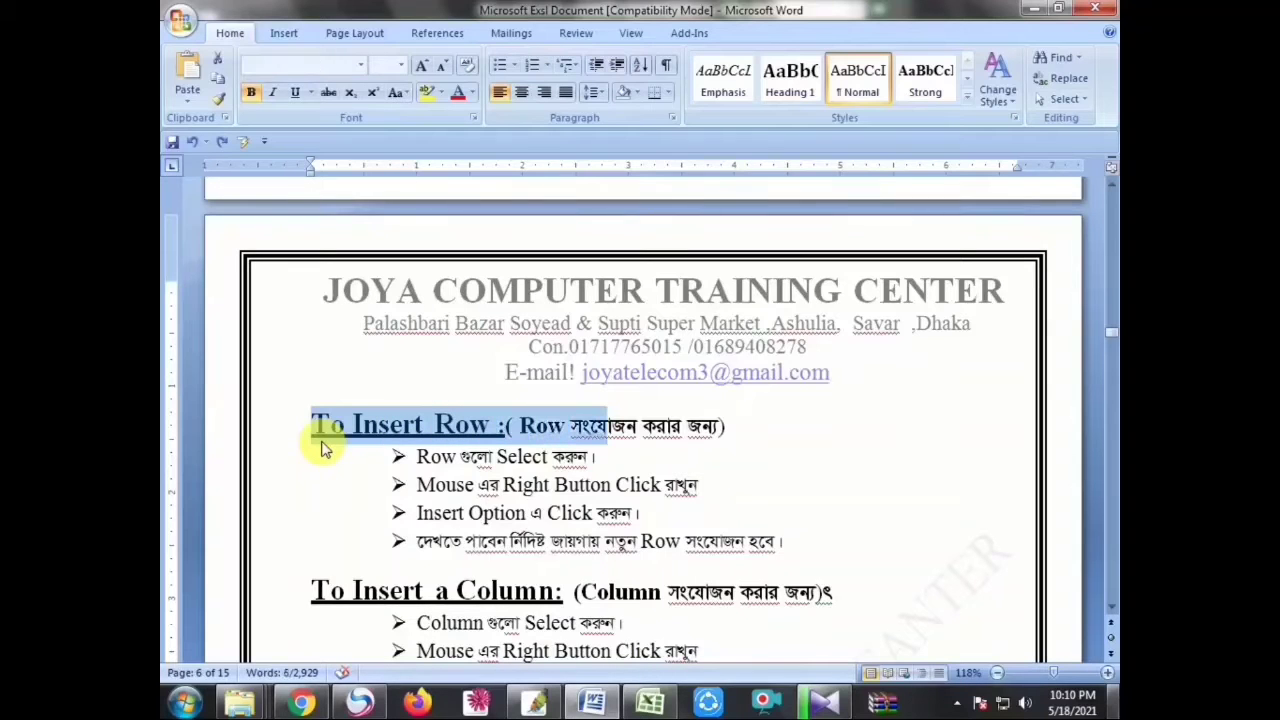
{"action": "key", "text": "shift+Right"}
{"action": "key", "text": "shift+Right"}
{"action": "key", "text": "shift+Right"}
{"action": "key", "text": "shift+Right"}
{"action": "key", "text": "shift+Right"}
{"action": "key", "text": "shift+Right"}
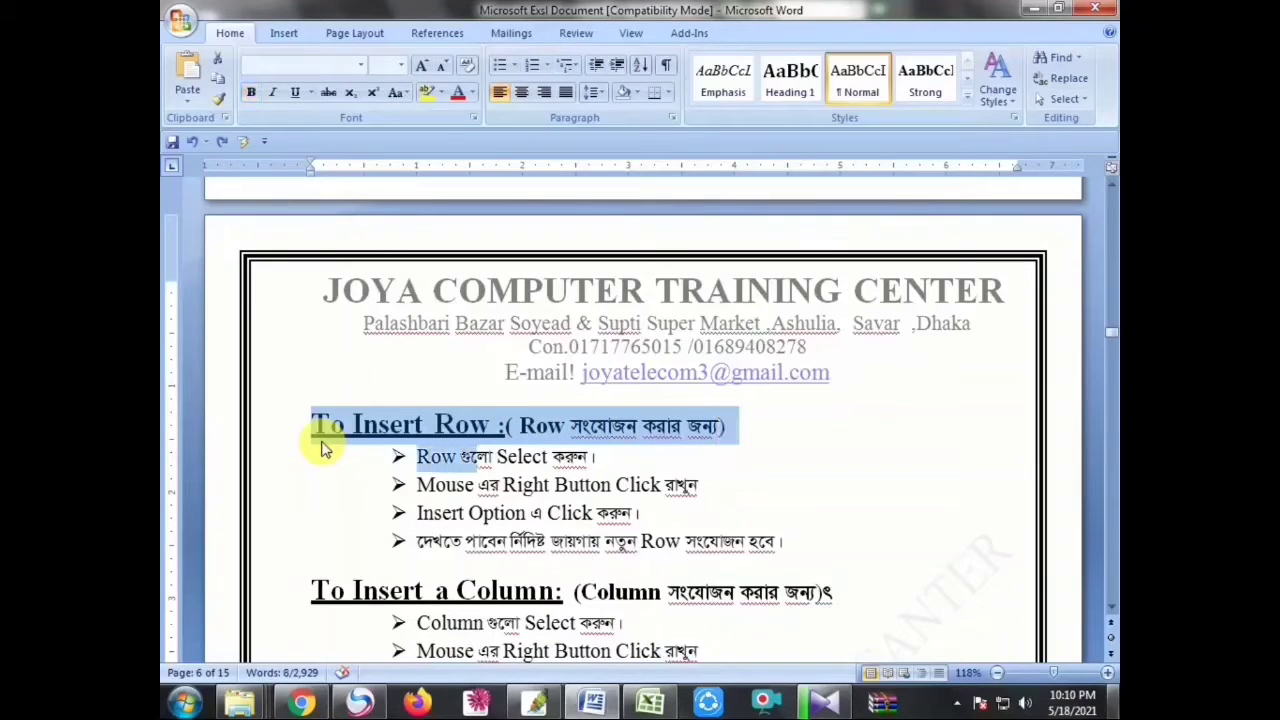
{"action": "key", "text": "shift+Right"}
{"action": "key", "text": "shift+Right"}
{"action": "key", "text": "shift+Right"}
{"action": "key", "text": "shift+Right"}
{"action": "key", "text": "shift+Right"}
{"action": "key", "text": "shift+Right"}
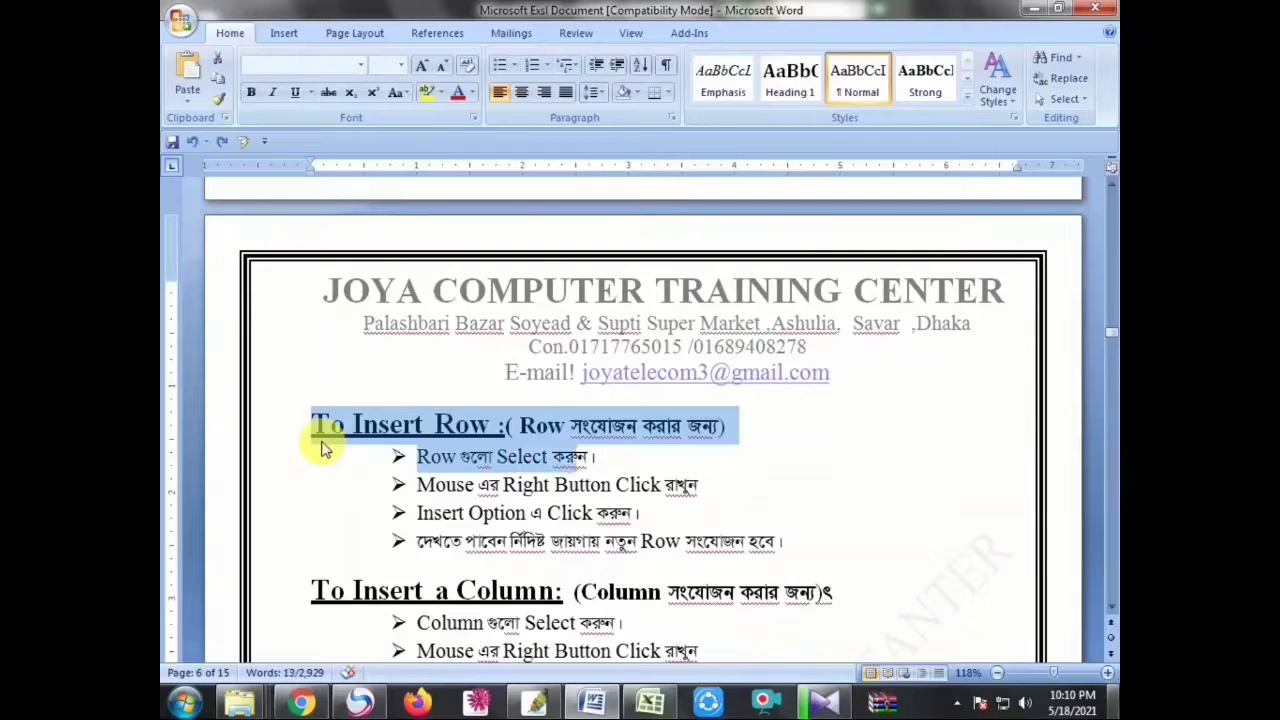
{"action": "key", "text": "shift+Right"}
{"action": "key", "text": "shift+Right"}
{"action": "key", "text": "shift+Right"}
{"action": "key", "text": "shift+Right"}
{"action": "key", "text": "shift+Right"}
{"action": "key", "text": "shift+Right"}
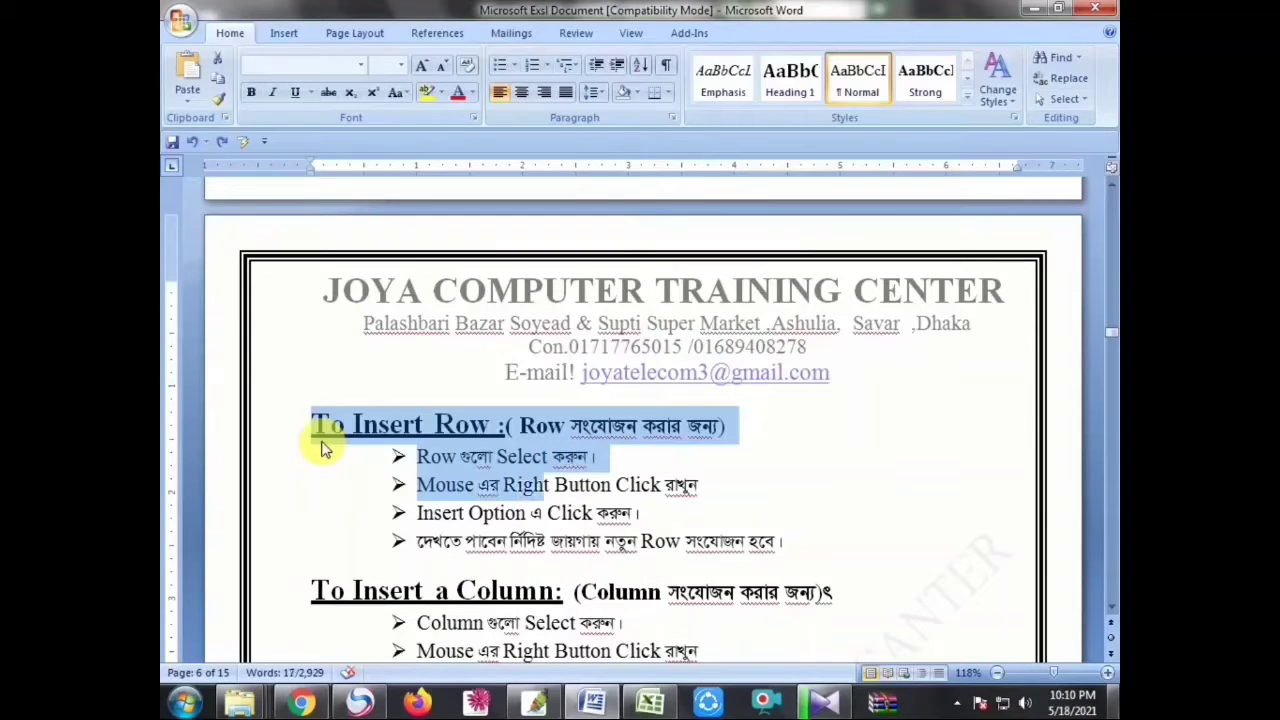
{"action": "key", "text": "shift+Right"}
{"action": "key", "text": "shift+Right"}
{"action": "key", "text": "shift+Right"}
{"action": "key", "text": "shift+Right"}
{"action": "key", "text": "shift+Right"}
{"action": "key", "text": "shift+Right"}
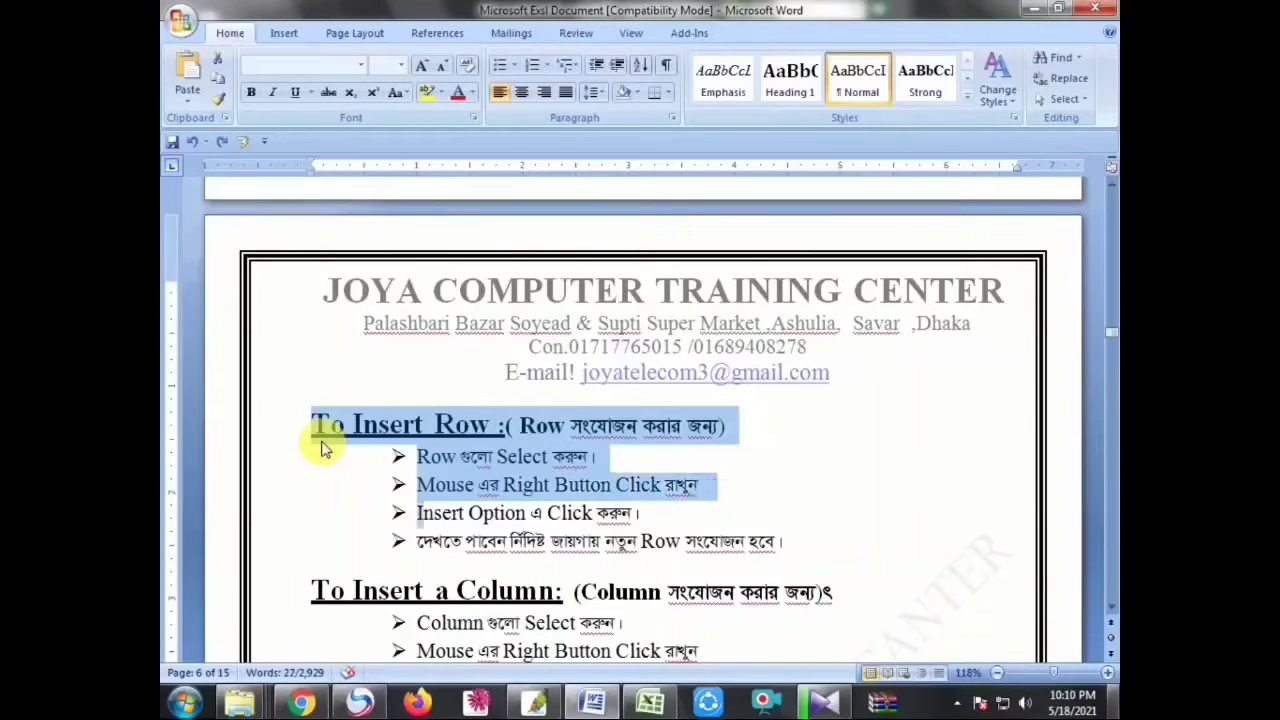
{"action": "key", "text": "shift+Right"}
{"action": "key", "text": "shift+Right"}
{"action": "key", "text": "shift+Right"}
{"action": "key", "text": "shift+Right"}
{"action": "key", "text": "shift+Right"}
{"action": "key", "text": "shift+Right"}
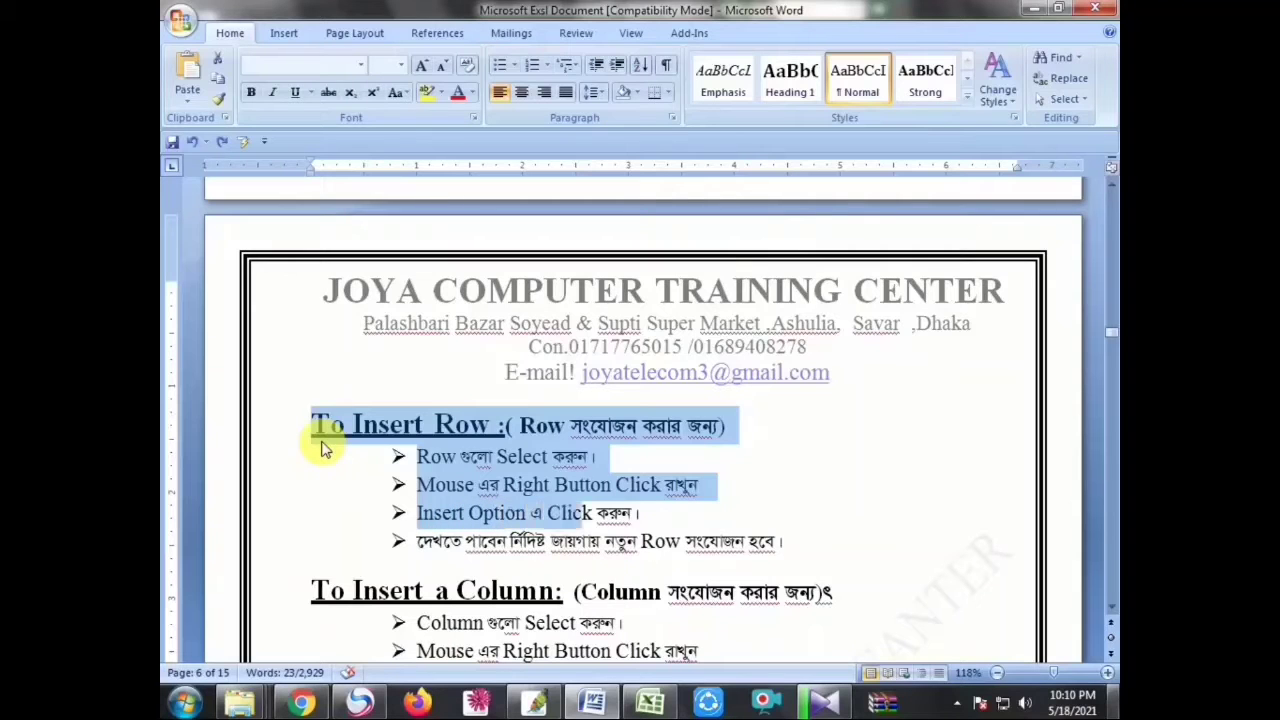
{"action": "key", "text": "shift+Right"}
{"action": "key", "text": "shift+Right"}
{"action": "key", "text": "shift+Right"}
{"action": "key", "text": "shift+Right"}
{"action": "key", "text": "shift+Right"}
{"action": "key", "text": "shift+Right"}
{"action": "key", "text": "shift+Right"}
{"action": "key", "text": "shift+Right"}
{"action": "key", "text": "shift+Right"}
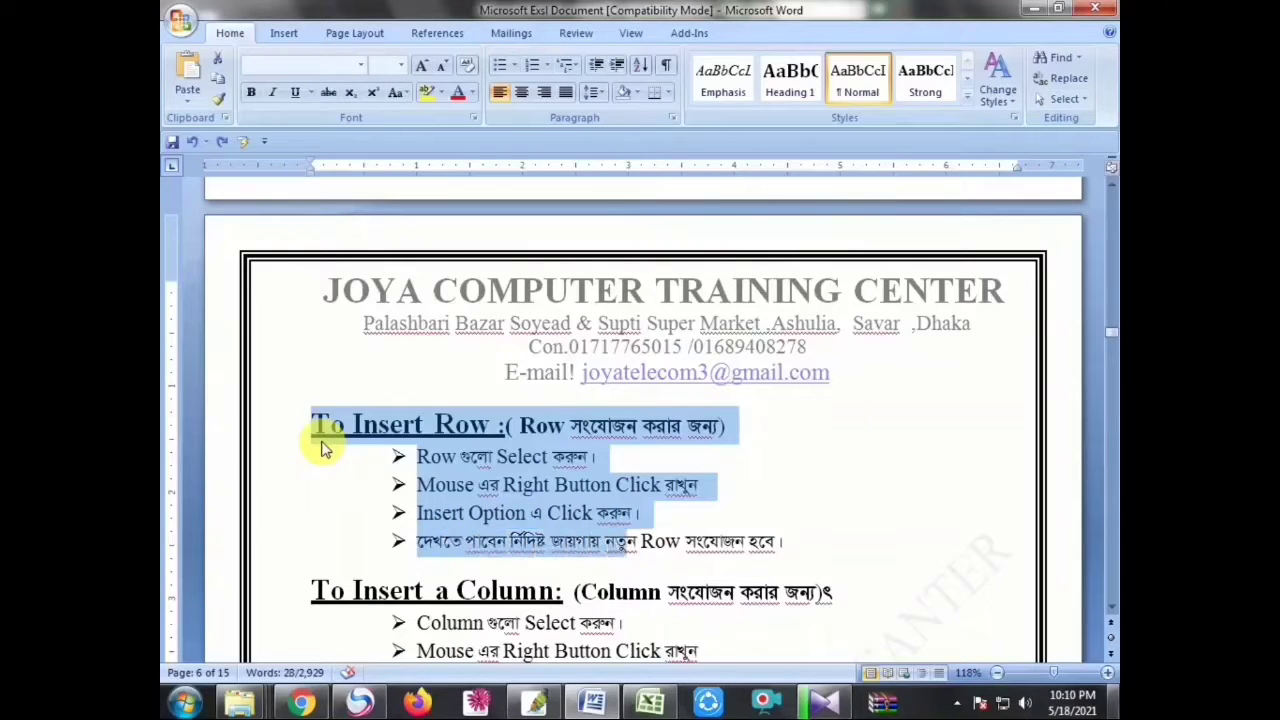
{"action": "key", "text": "shift+Right"}
{"action": "key", "text": "shift+Right"}
{"action": "key", "text": "shift+Right"}
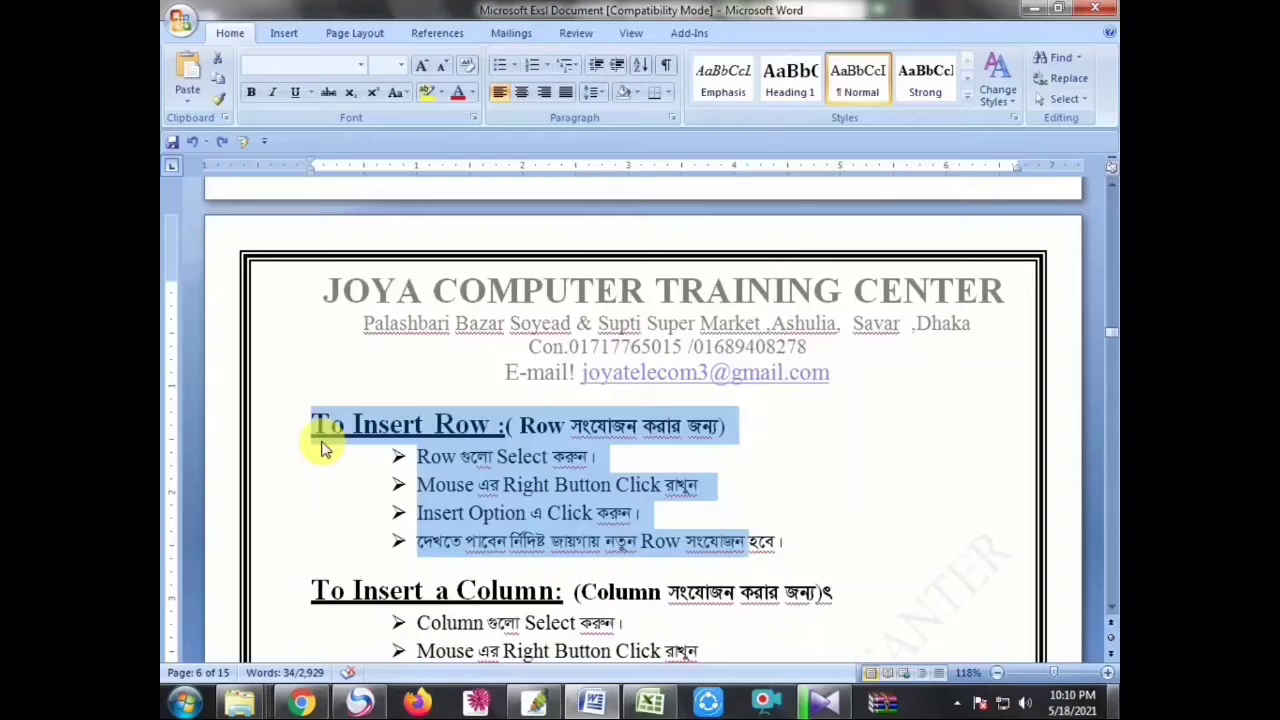
{"action": "left_click", "coordinate": [650, 703]}
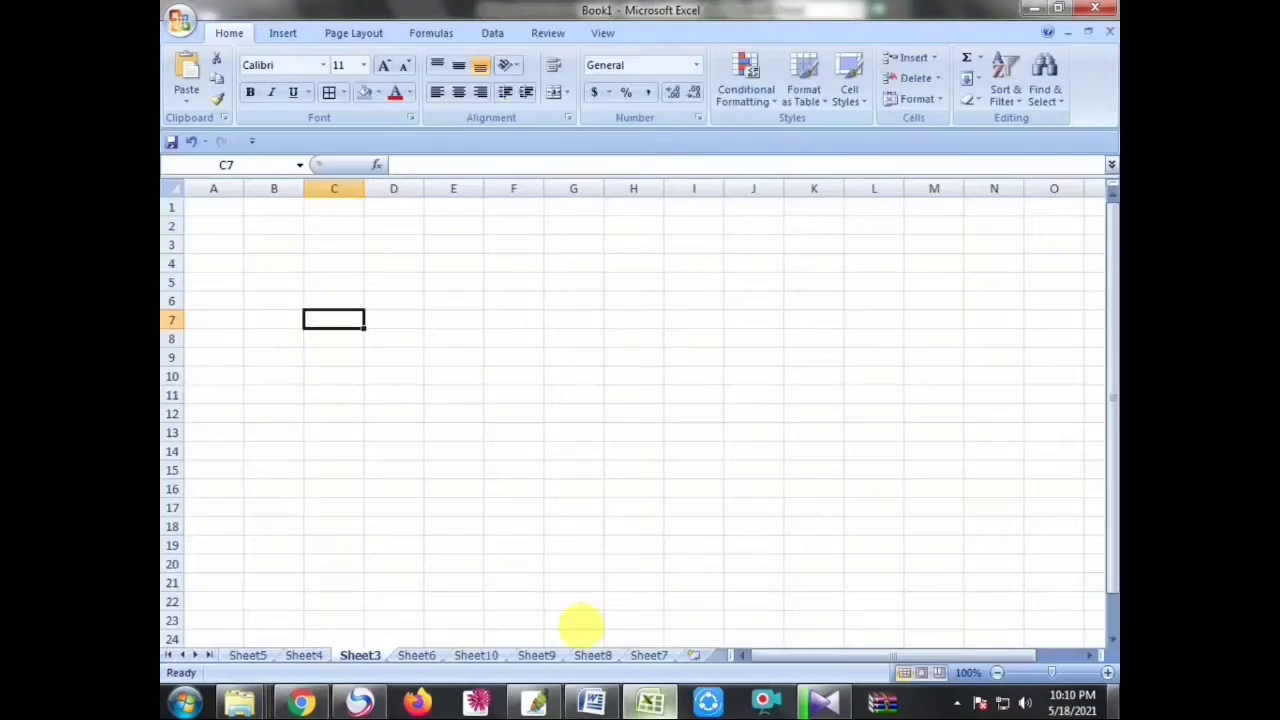
Step: Apply All Borders to the range D4:I16 on Sheet3
{"action": "left_click", "coordinate": [446, 398]}
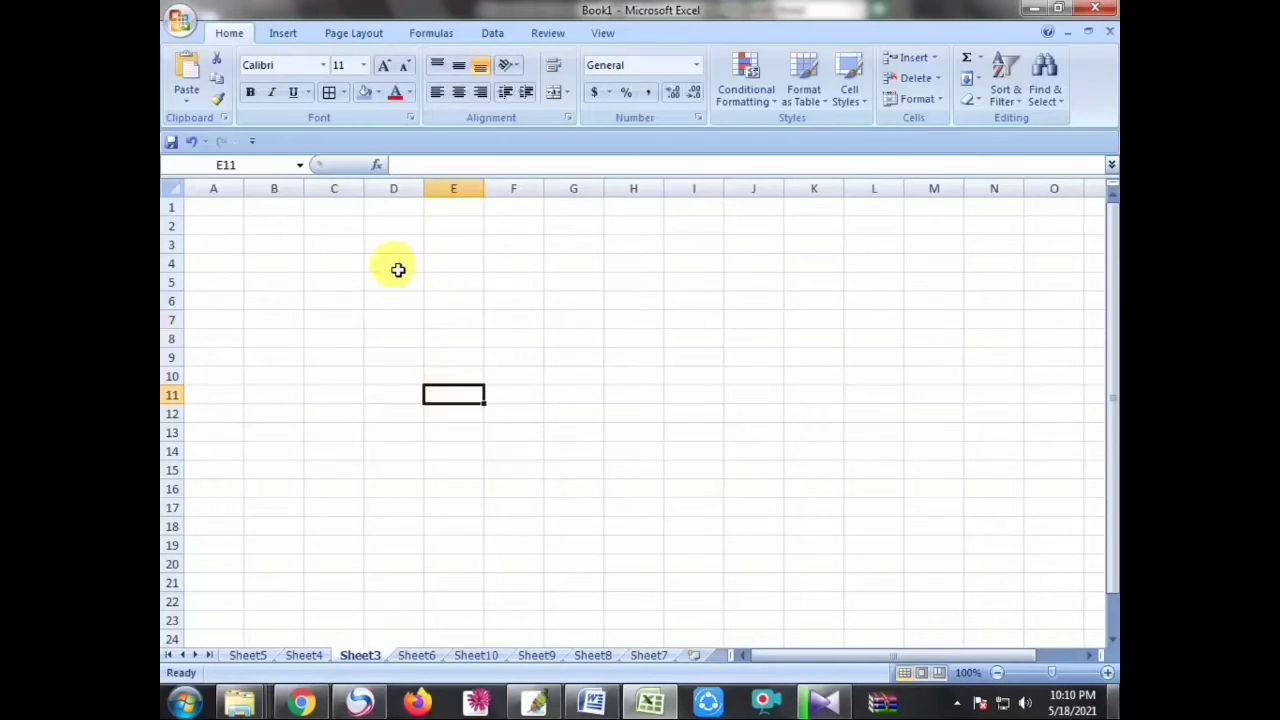
{"action": "left_click_drag", "start_coordinate": [398, 270], "coordinate": [708, 488]}
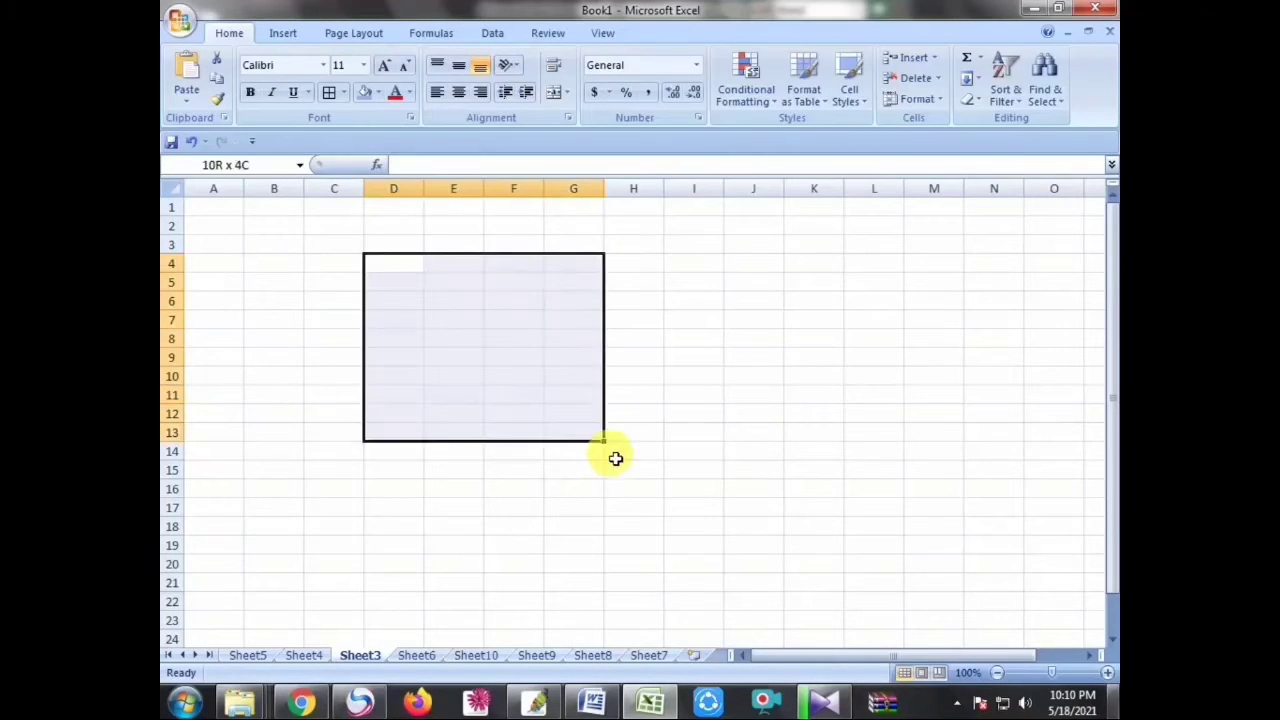
{"action": "left_click", "coordinate": [331, 93]}
{"action": "left_click", "coordinate": [698, 427]}
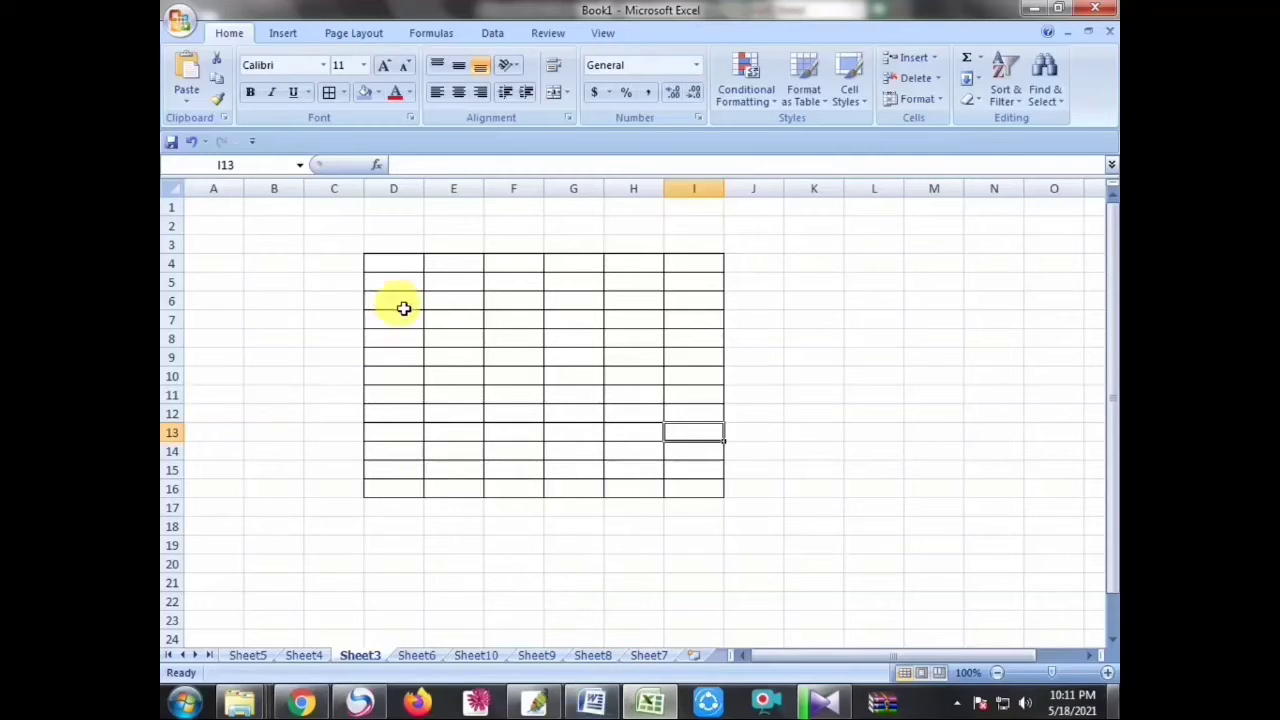
Step: Enter 1 and 2 in D4:D5 and fill the 1–13 series through columns D to I
{"action": "left_click", "coordinate": [410, 269]}
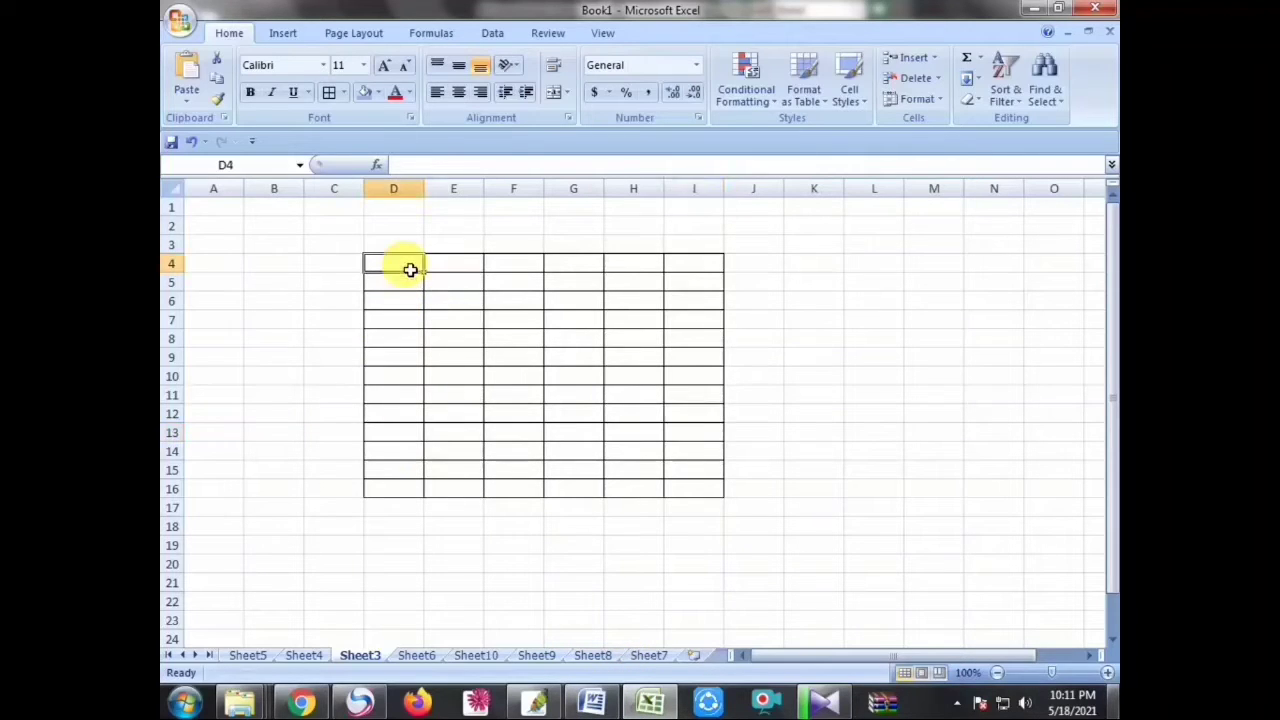
{"action": "type", "text": "1"}
{"action": "key", "text": "Return"}
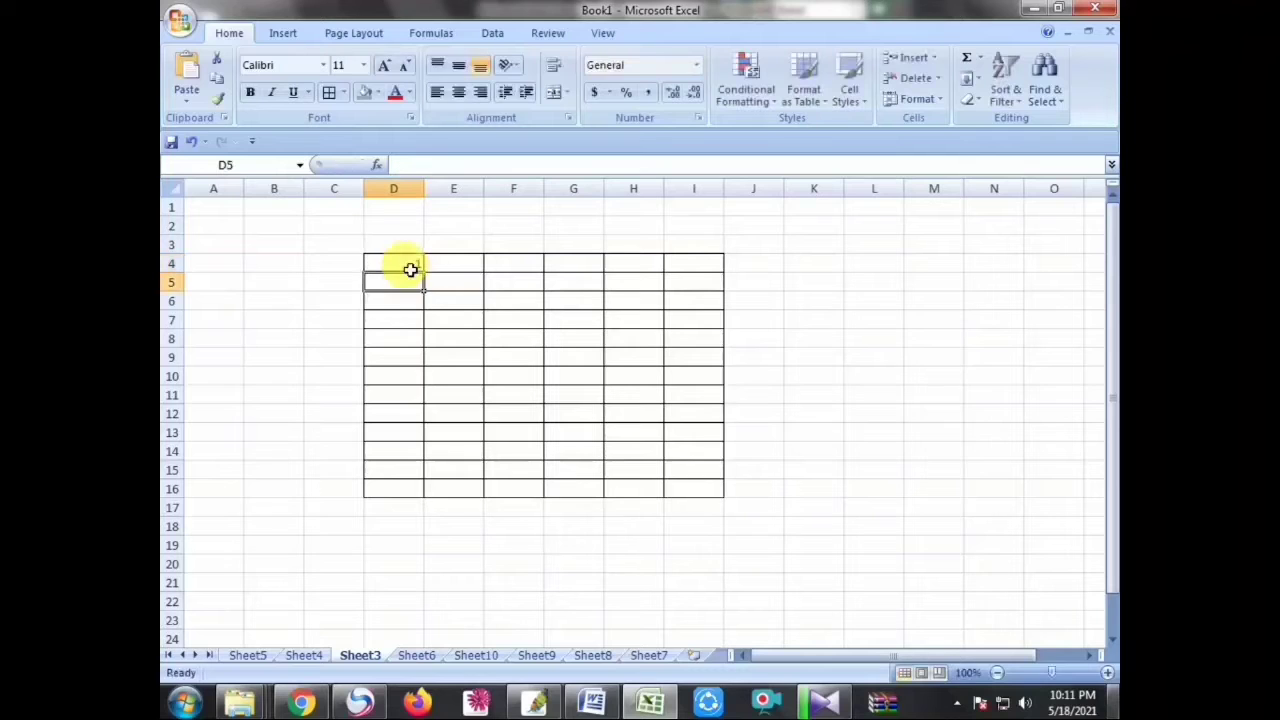
{"action": "type", "text": "2"}
{"action": "mouse_move", "coordinate": [408, 268]}
{"action": "left_mouse_down"}
{"action": "mouse_move", "coordinate": [418, 509]}
{"action": "mouse_move", "coordinate": [703, 490]}
{"action": "left_mouse_up"}
{"action": "left_click", "coordinate": [798, 508]}
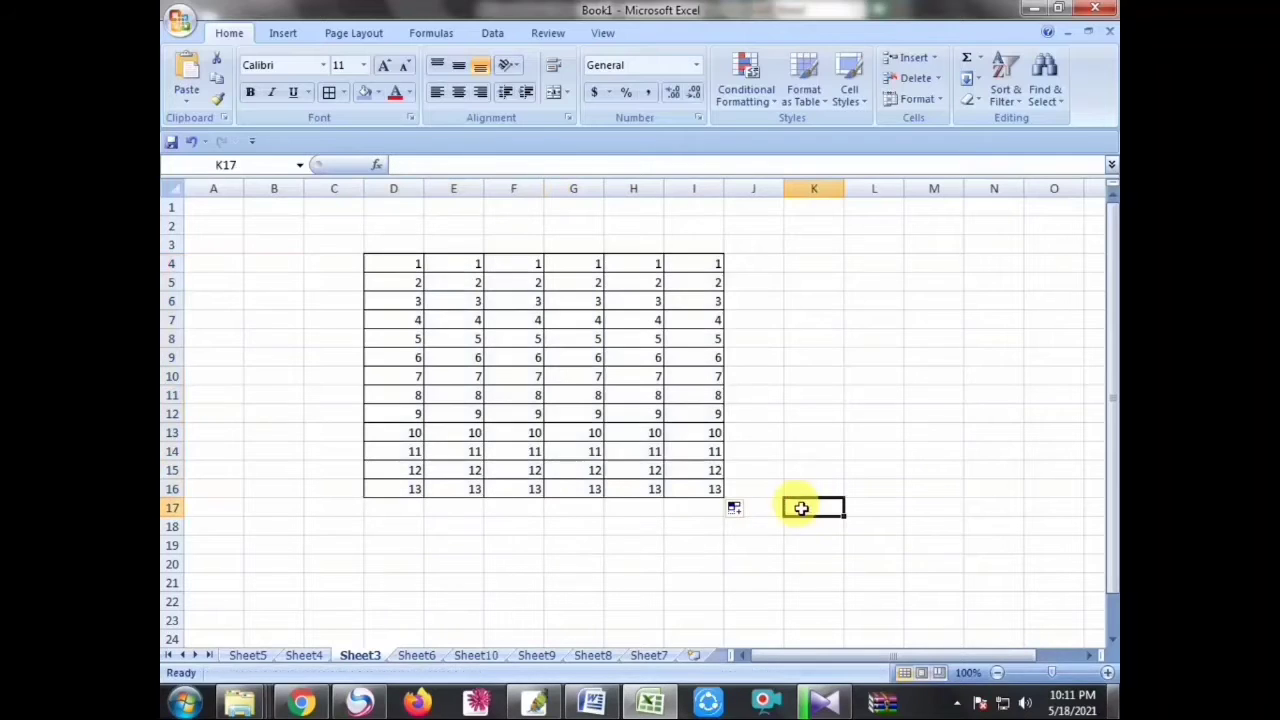
Step: Insert a blank row at row 8 of the table
{"action": "left_click", "coordinate": [185, 345]}
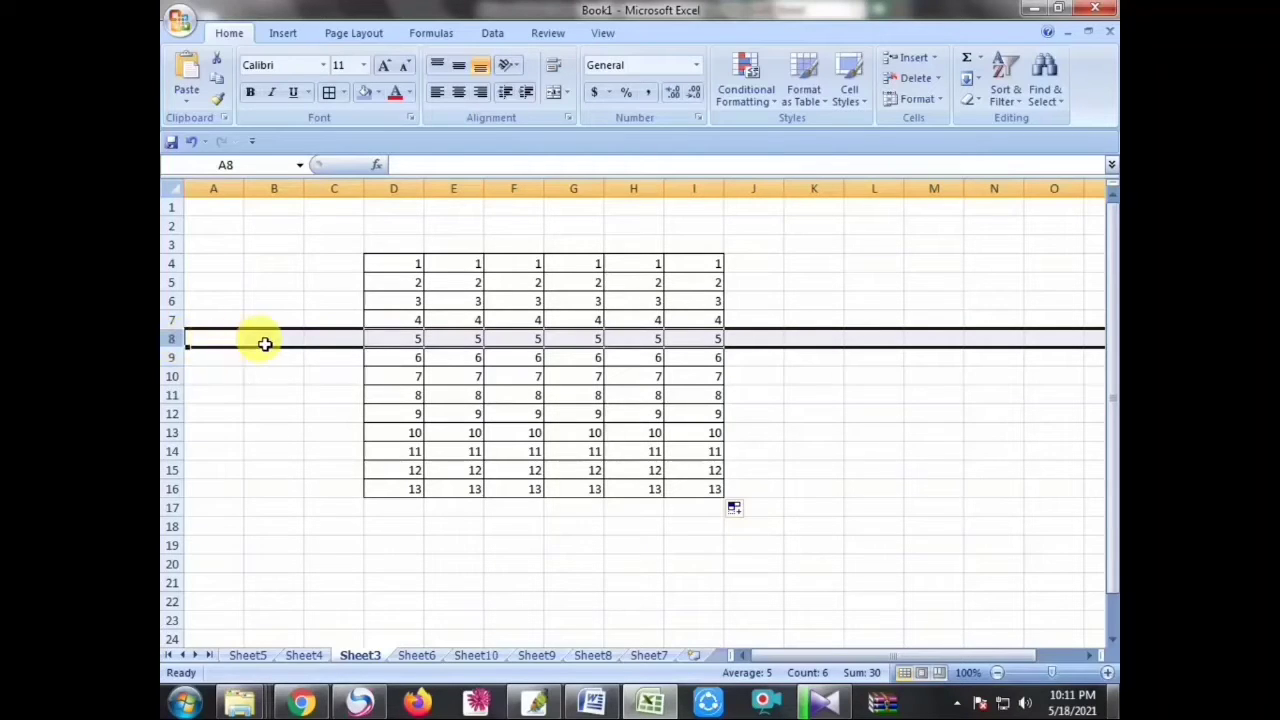
{"action": "right_click", "coordinate": [187, 342]}
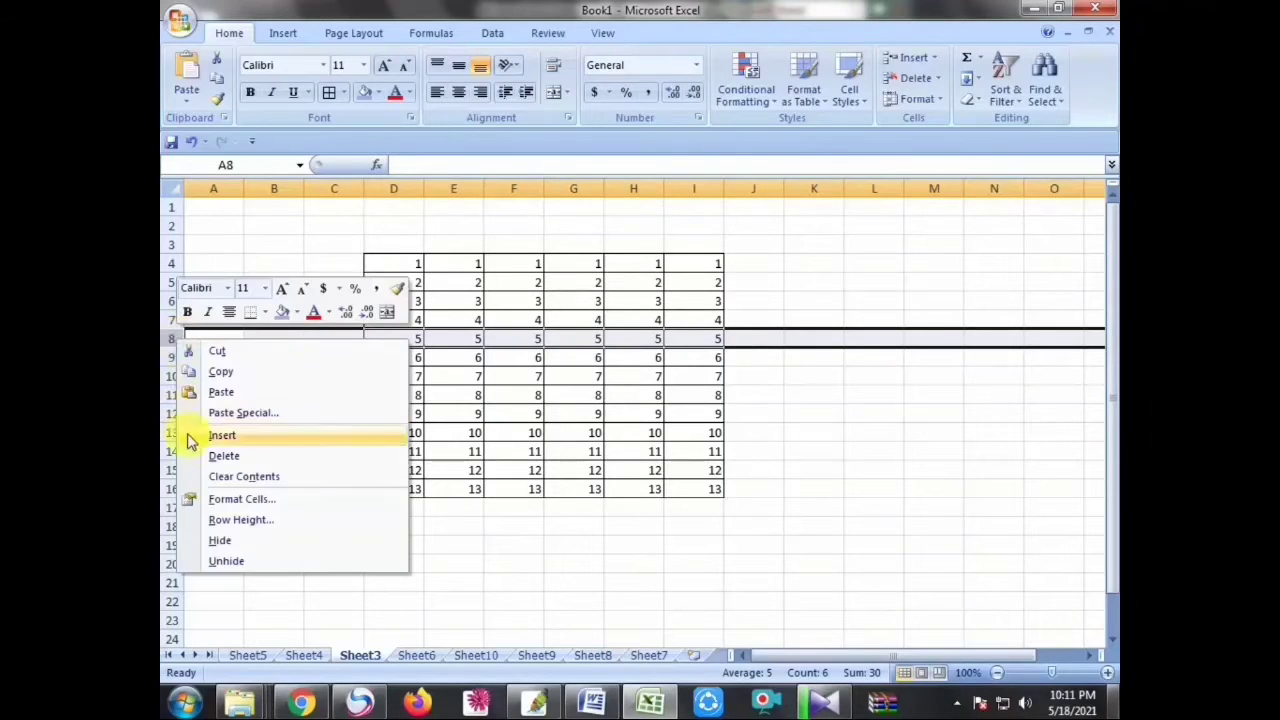
{"action": "left_click", "coordinate": [262, 440]}
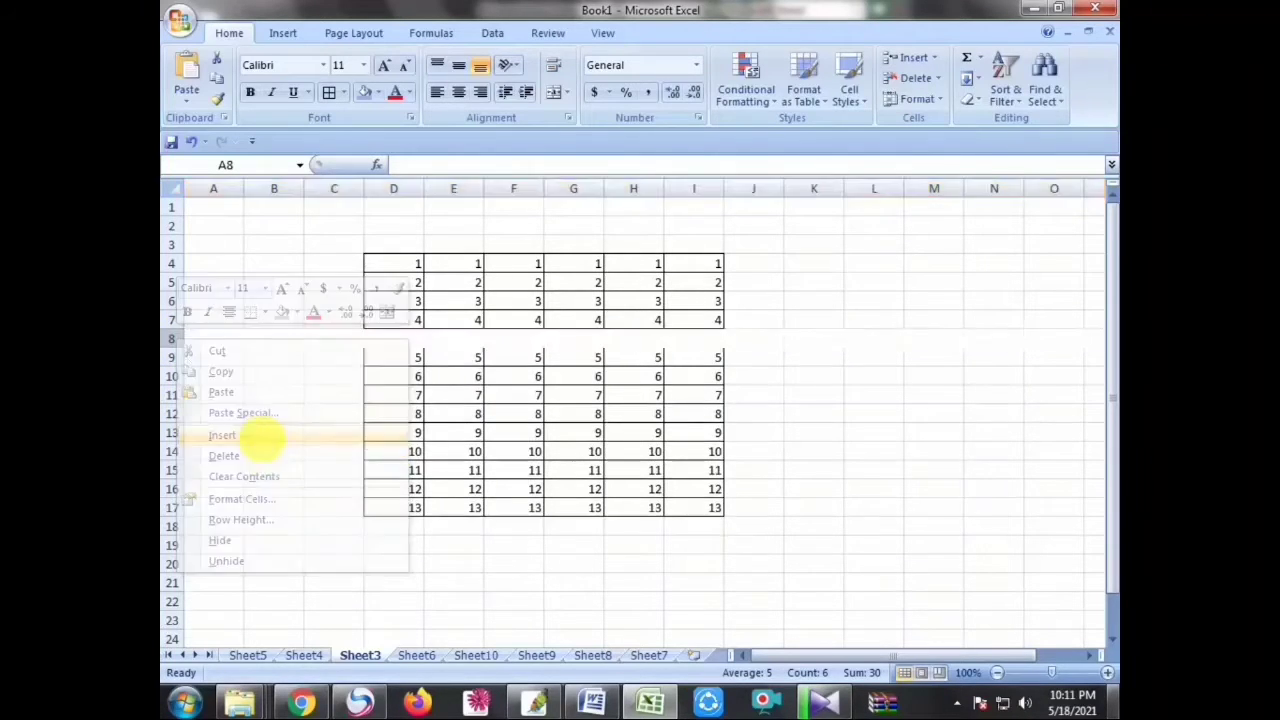
Step: Insert two blank rows at rows 11–12, then return to the Word notes
{"action": "left_click", "coordinate": [417, 396]}
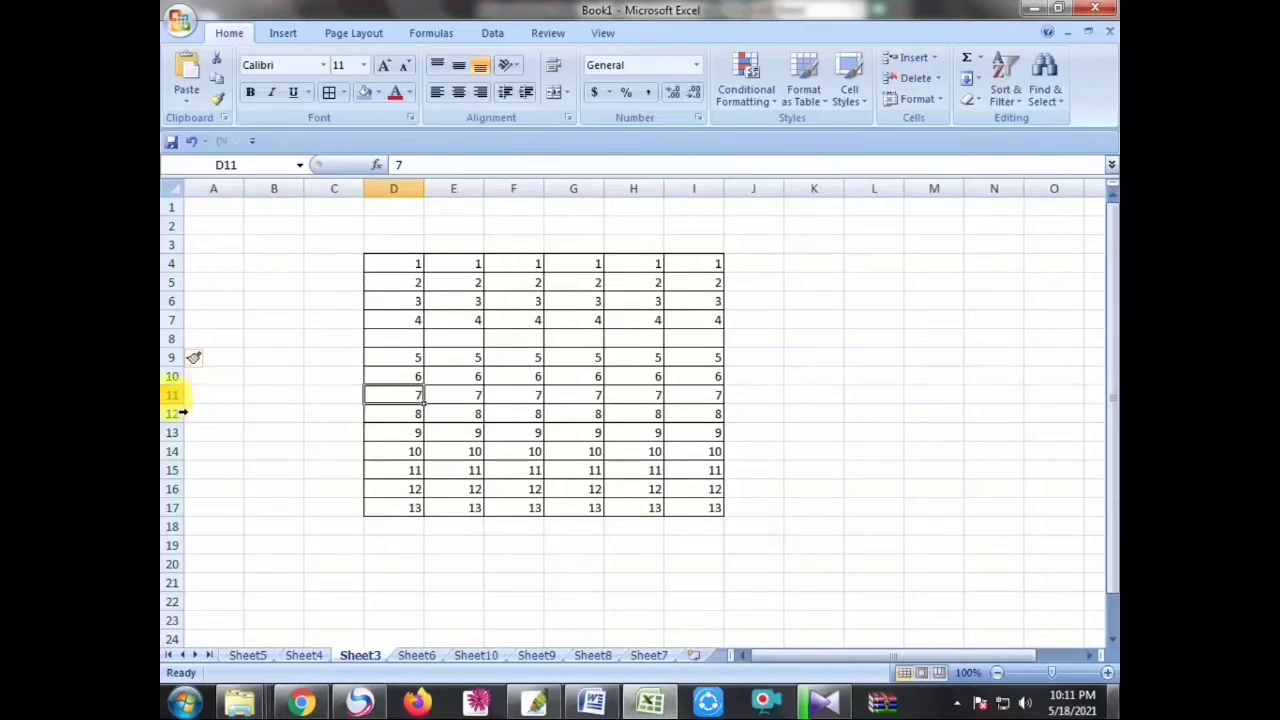
{"action": "left_click_drag", "start_coordinate": [175, 395], "coordinate": [178, 413]}
{"action": "right_click", "coordinate": [273, 412]}
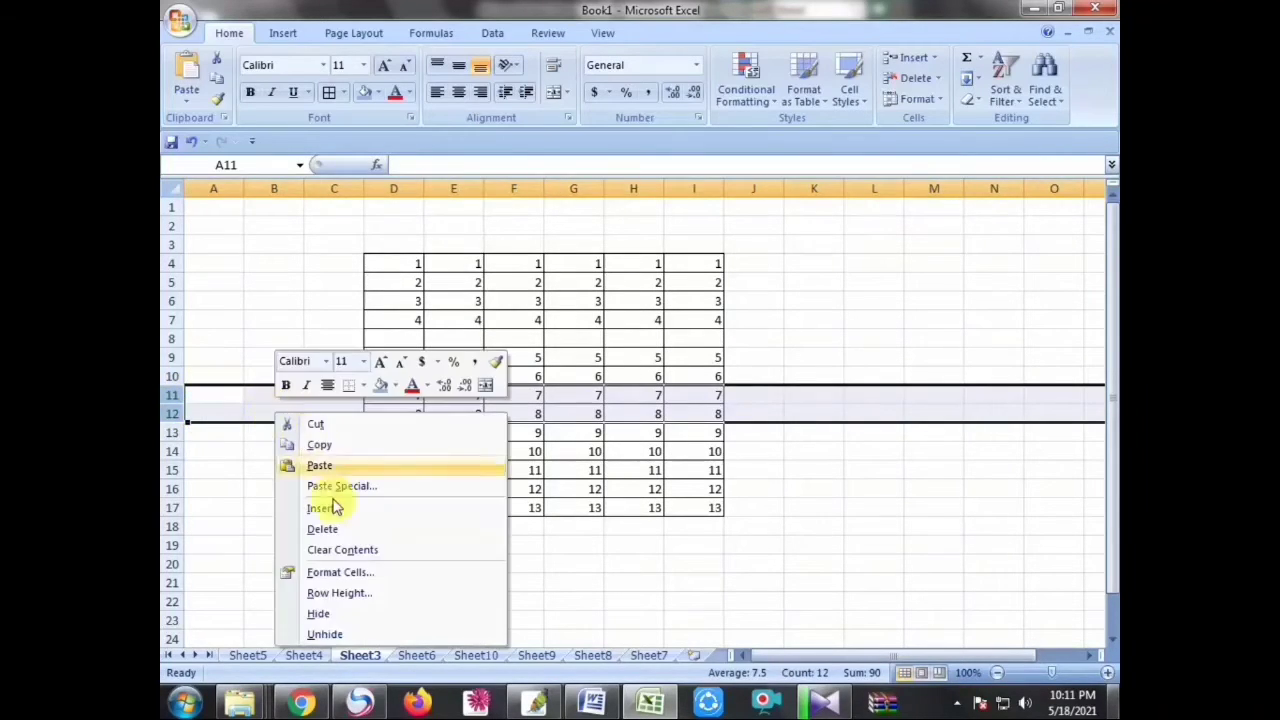
{"action": "left_click", "coordinate": [335, 510]}
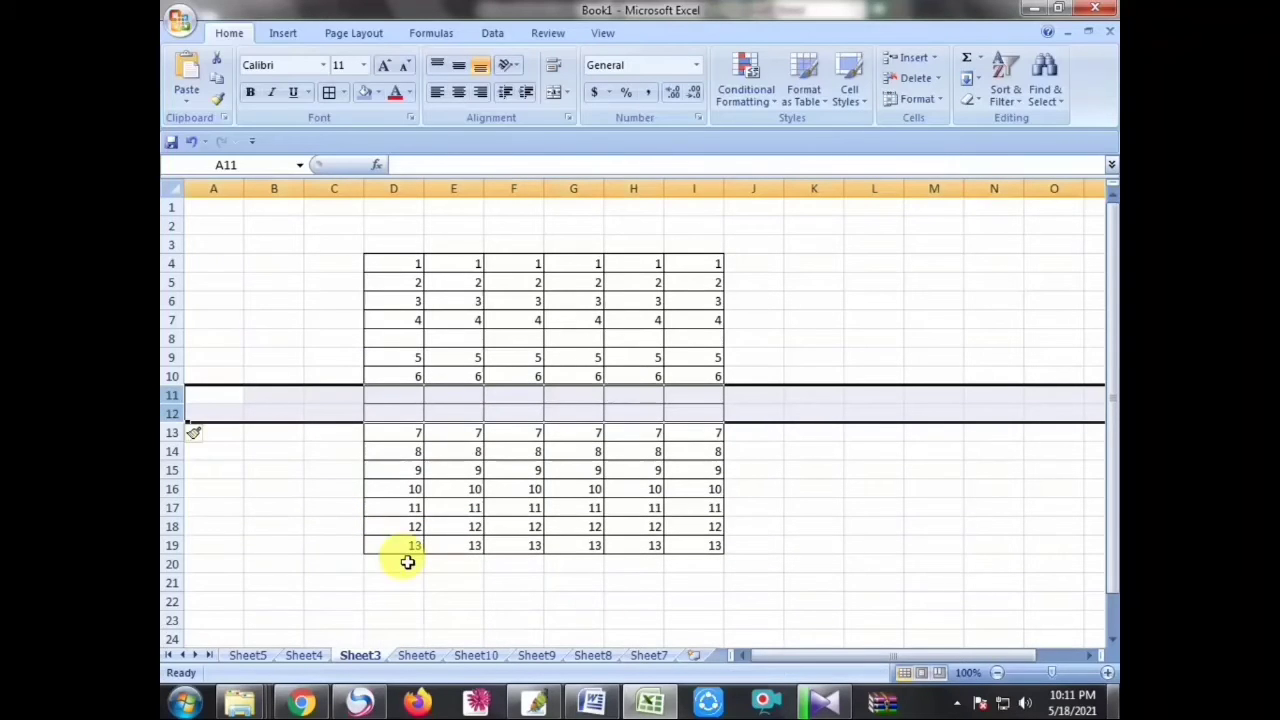
{"action": "left_click", "coordinate": [580, 705]}
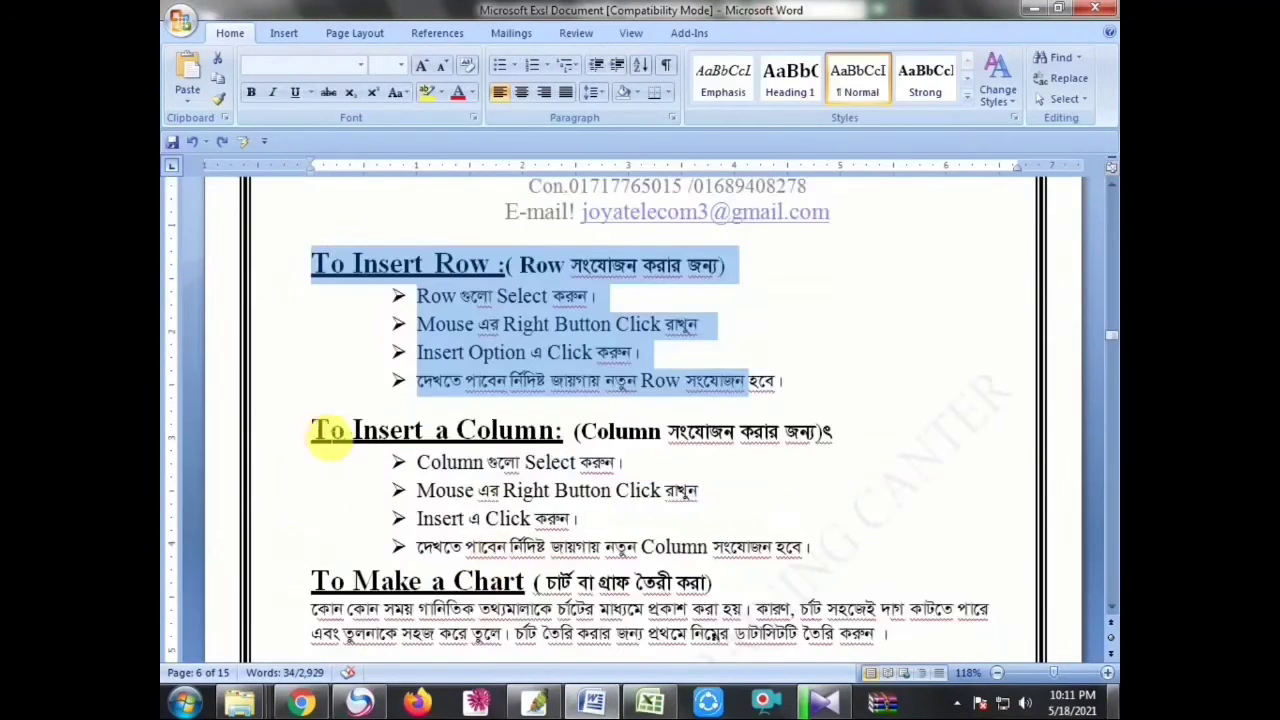
Step: Highlight the 'To Insert a Column' heading in the Word notes
{"action": "left_click", "coordinate": [330, 432]}
{"action": "left_click_drag", "start_coordinate": [329, 432], "coordinate": [346, 432]}
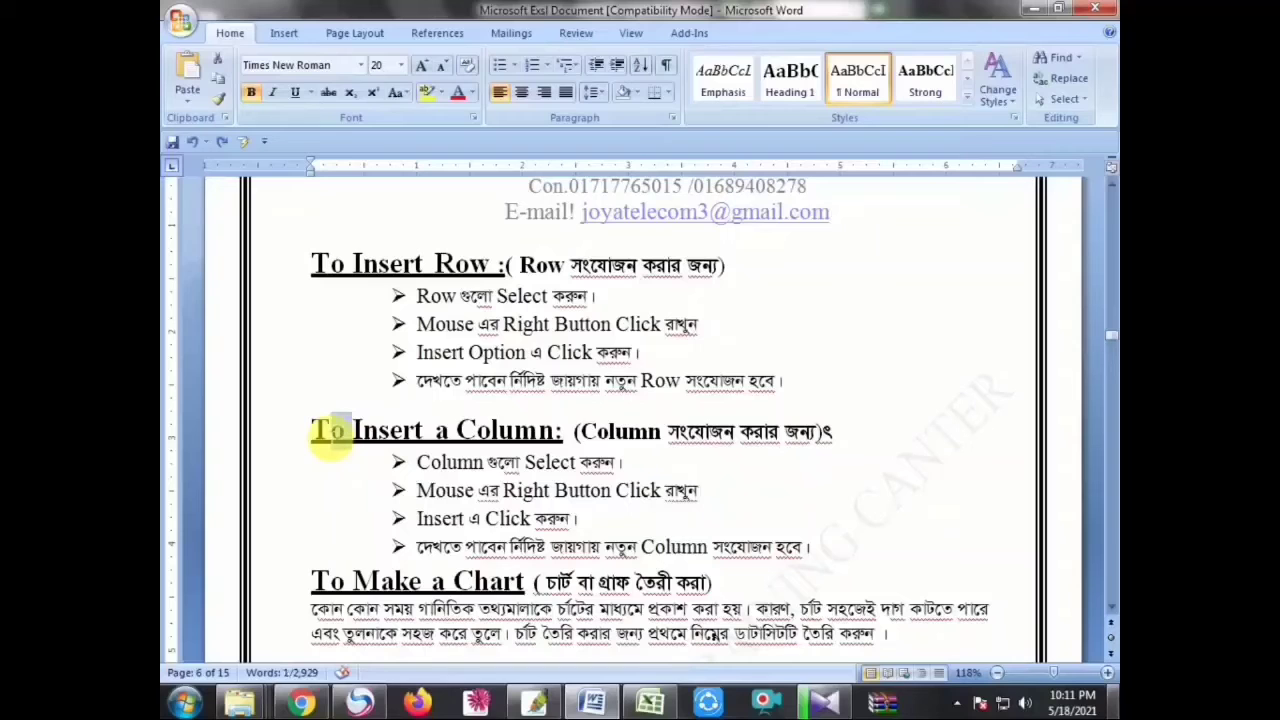
{"action": "key", "text": "shift+Right"}
{"action": "key", "text": "shift+Right"}
{"action": "key", "text": "shift+Right"}
{"action": "key", "text": "shift+Right"}
{"action": "key", "text": "shift+Right"}
{"action": "key", "text": "shift+Right"}
{"action": "key", "text": "shift+Right"}
{"action": "key", "text": "shift+Right"}
{"action": "key", "text": "shift+Right"}
{"action": "key", "text": "shift+Right"}
{"action": "key", "text": "shift+Right"}
{"action": "key", "text": "shift+Right"}
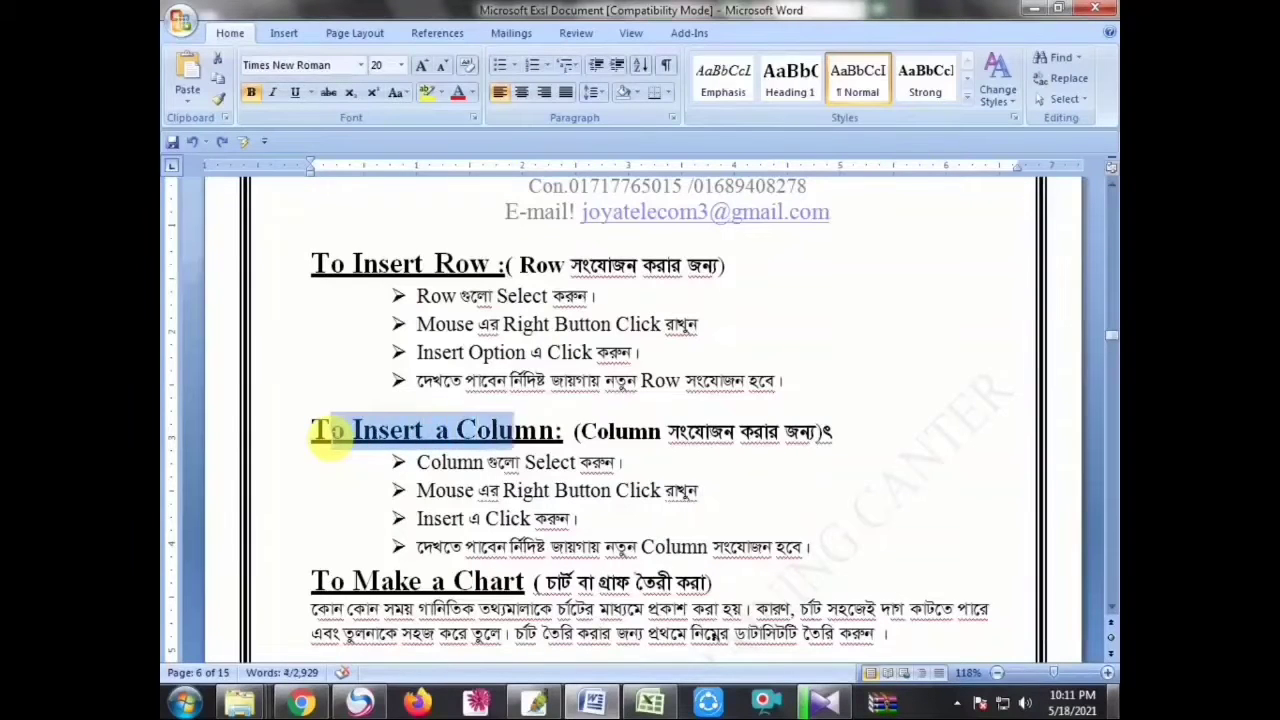
{"action": "key", "text": "shift+Right"}
{"action": "key", "text": "shift+Right"}
{"action": "key", "text": "shift+Right"}
{"action": "key", "text": "shift+Right"}
{"action": "key", "text": "shift+Right"}
{"action": "key", "text": "shift+Right"}
{"action": "key", "text": "shift+Right"}
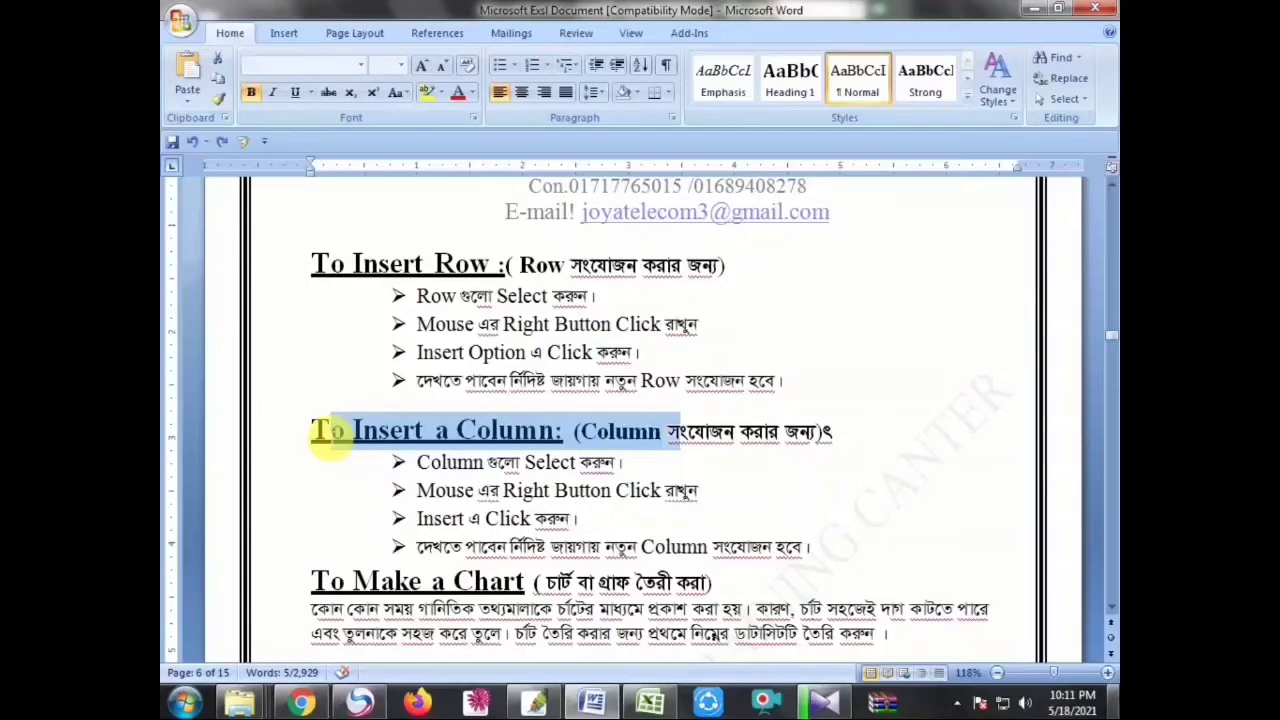
{"action": "key", "text": "shift+Right"}
{"action": "key", "text": "shift+Right"}
{"action": "key", "text": "shift+Right"}
{"action": "key", "text": "shift+Right"}
{"action": "key", "text": "shift+Right"}
{"action": "key", "text": "shift+Right"}
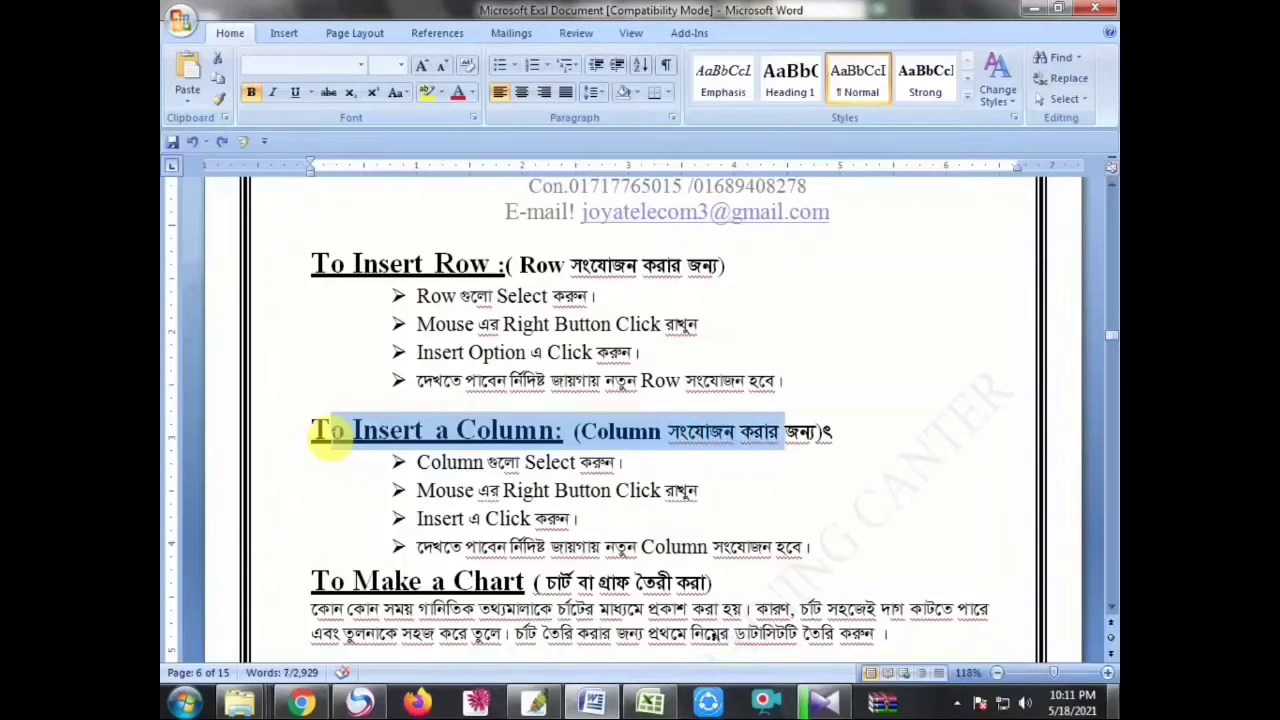
{"action": "key", "text": "shift+Right"}
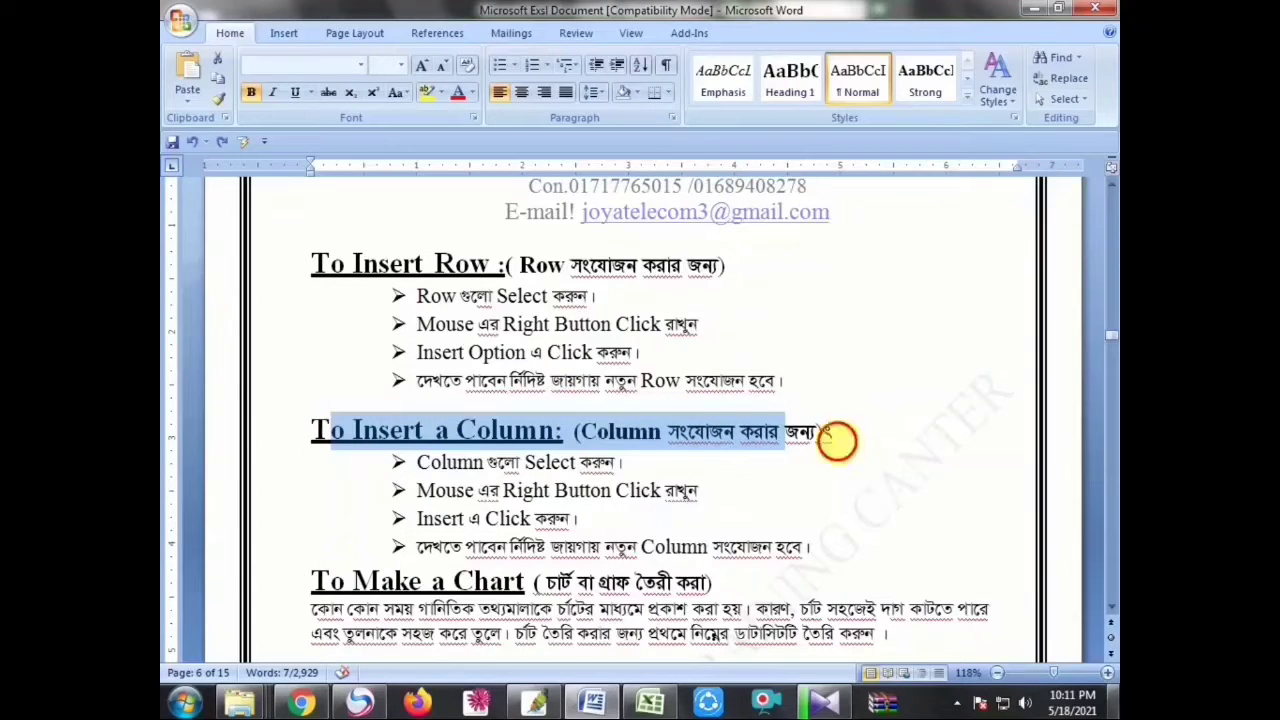
{"action": "left_click", "coordinate": [836, 440]}
{"action": "key", "text": "shift+Right"}
{"action": "key", "text": "shift+Right"}
{"action": "key", "text": "shift+Right"}
{"action": "key", "text": "shift+Right"}
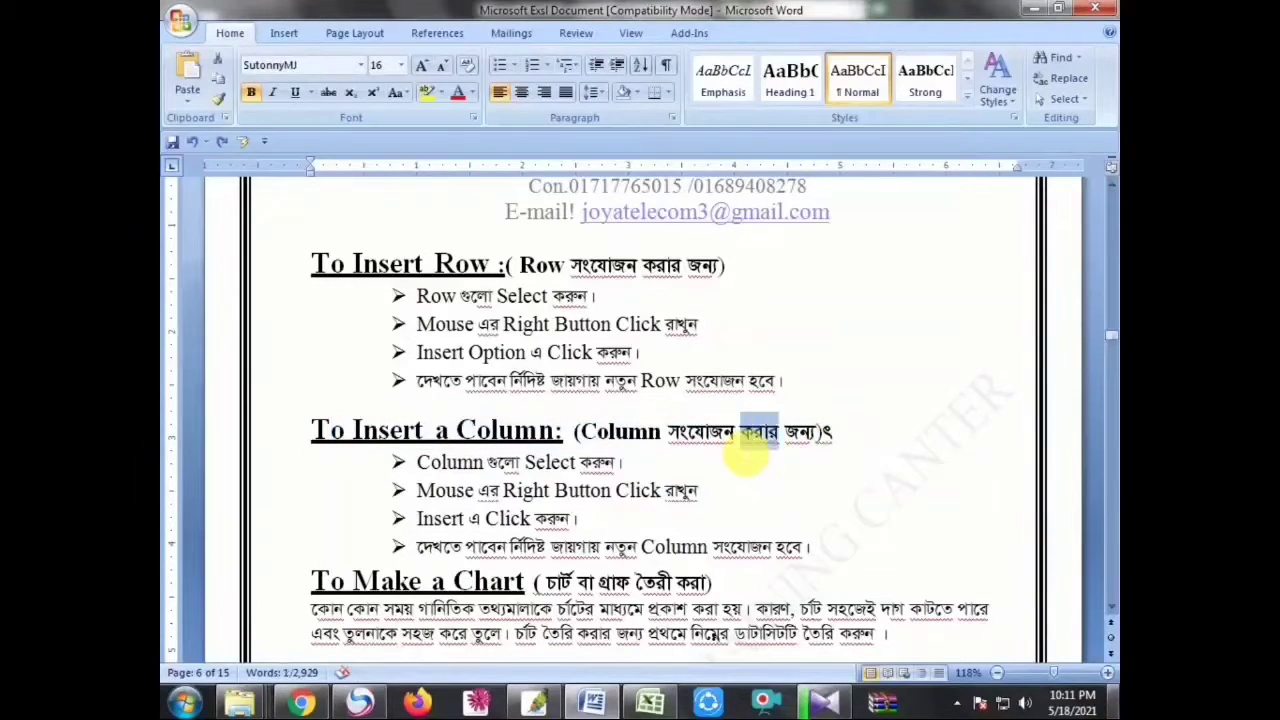
{"action": "key", "text": "shift+Right"}
{"action": "key", "text": "shift+Right"}
{"action": "key", "text": "shift+Right"}
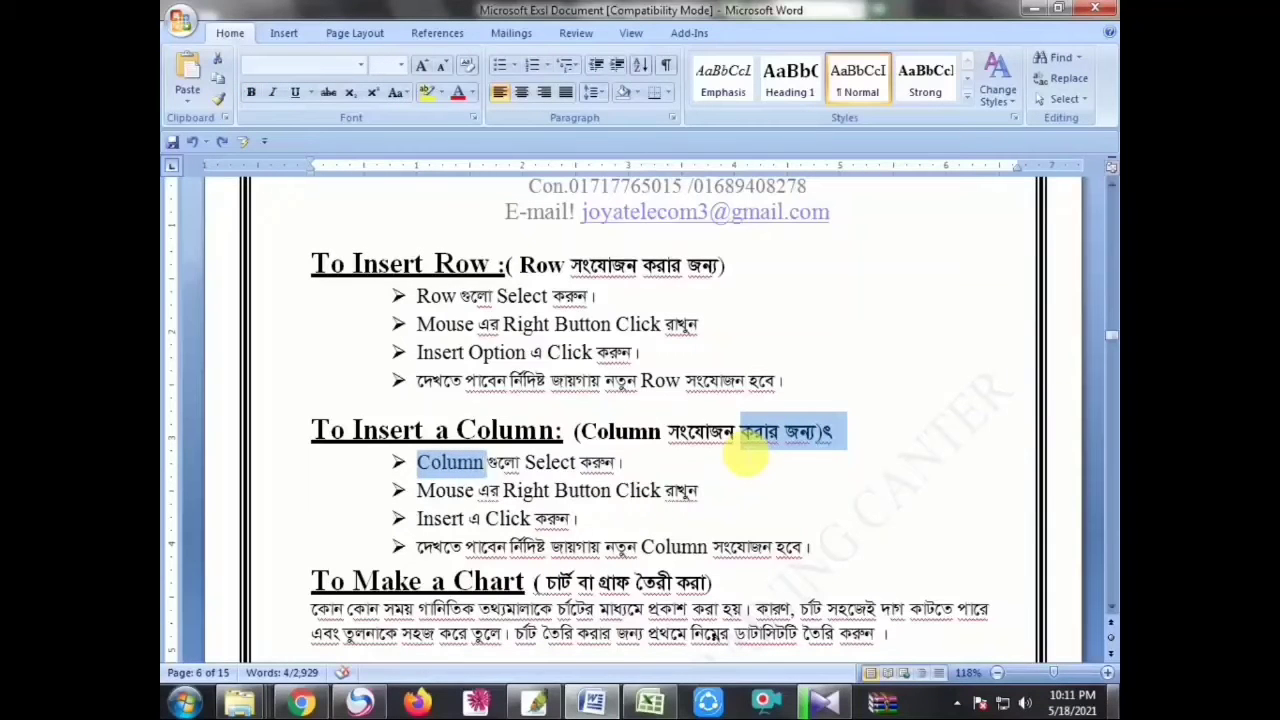
Step: Highlight the four column-insertion steps, then switch back to Excel
{"action": "key", "text": "ctrl+shift+Right"}
{"action": "key", "text": "ctrl+shift+Right"}
{"action": "key", "text": "ctrl+shift+Right"}
{"action": "key", "text": "ctrl+shift+Right"}
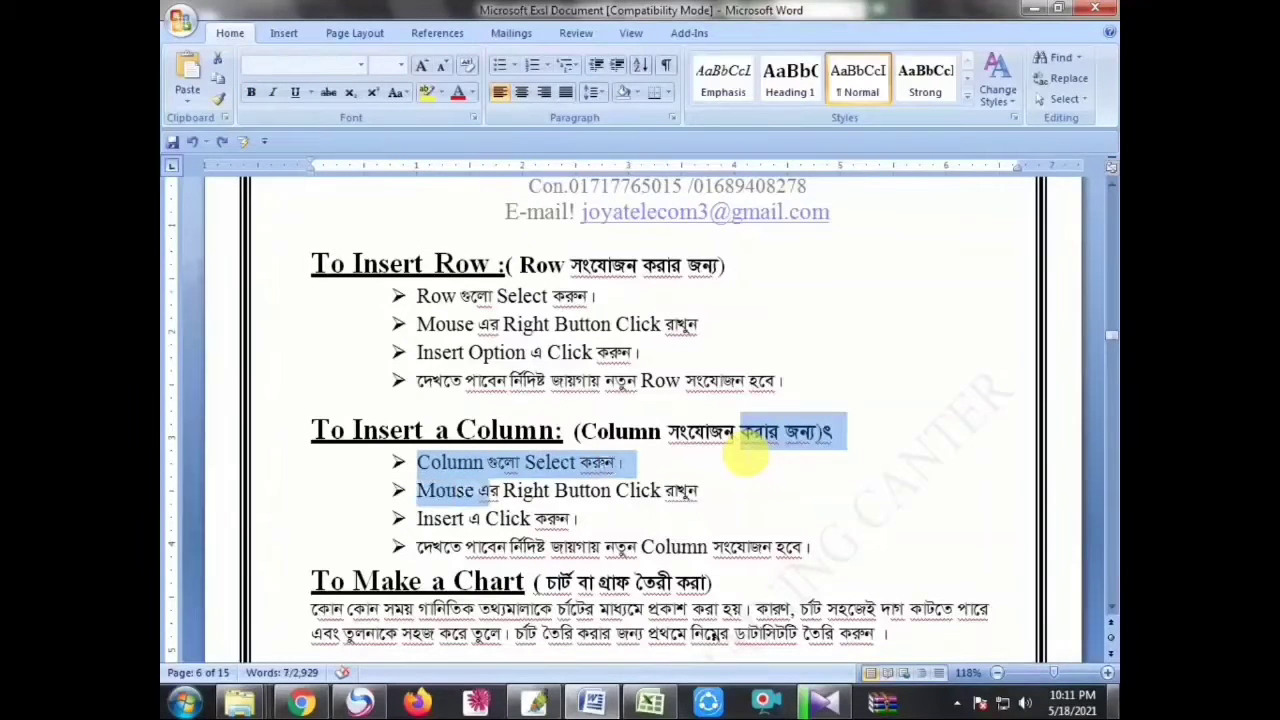
{"action": "key", "text": "ctrl+shift+Right"}
{"action": "key", "text": "ctrl+shift+Right"}
{"action": "key", "text": "ctrl+shift+Right"}
{"action": "key", "text": "ctrl+shift+Right"}
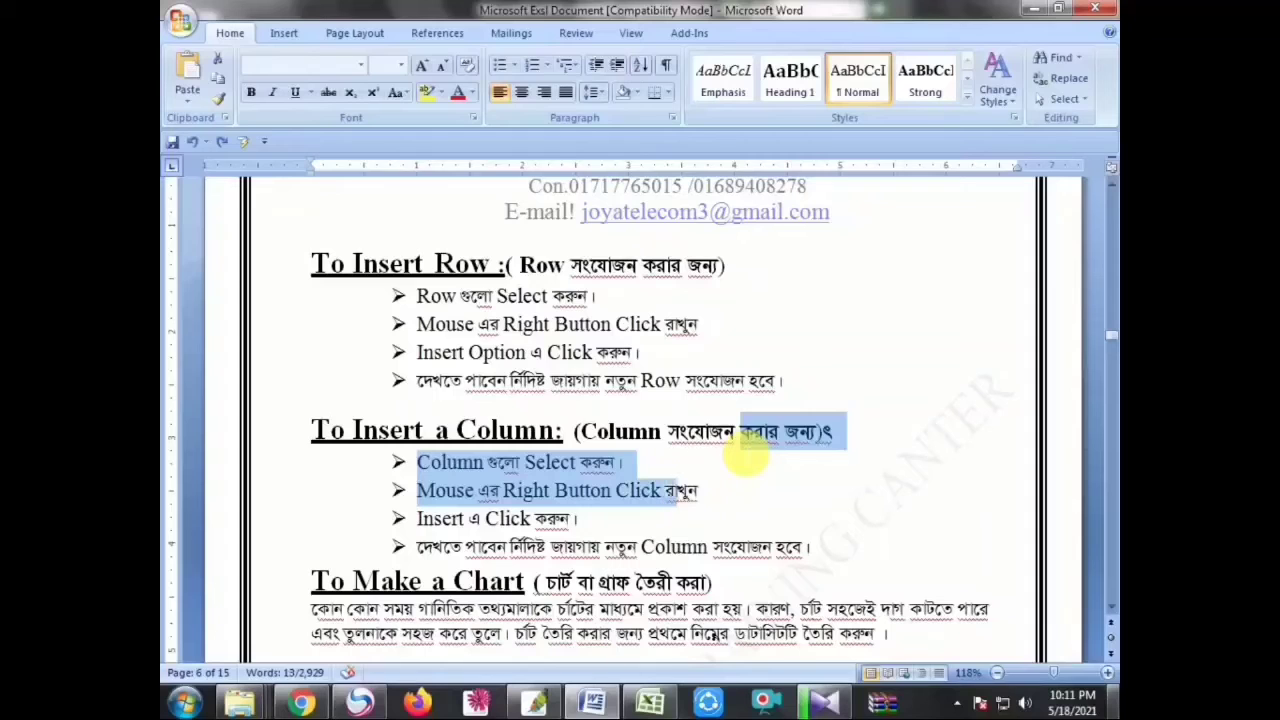
{"action": "key", "text": "ctrl+shift+Right"}
{"action": "key", "text": "ctrl+shift+Right"}
{"action": "key", "text": "ctrl+shift+Right"}
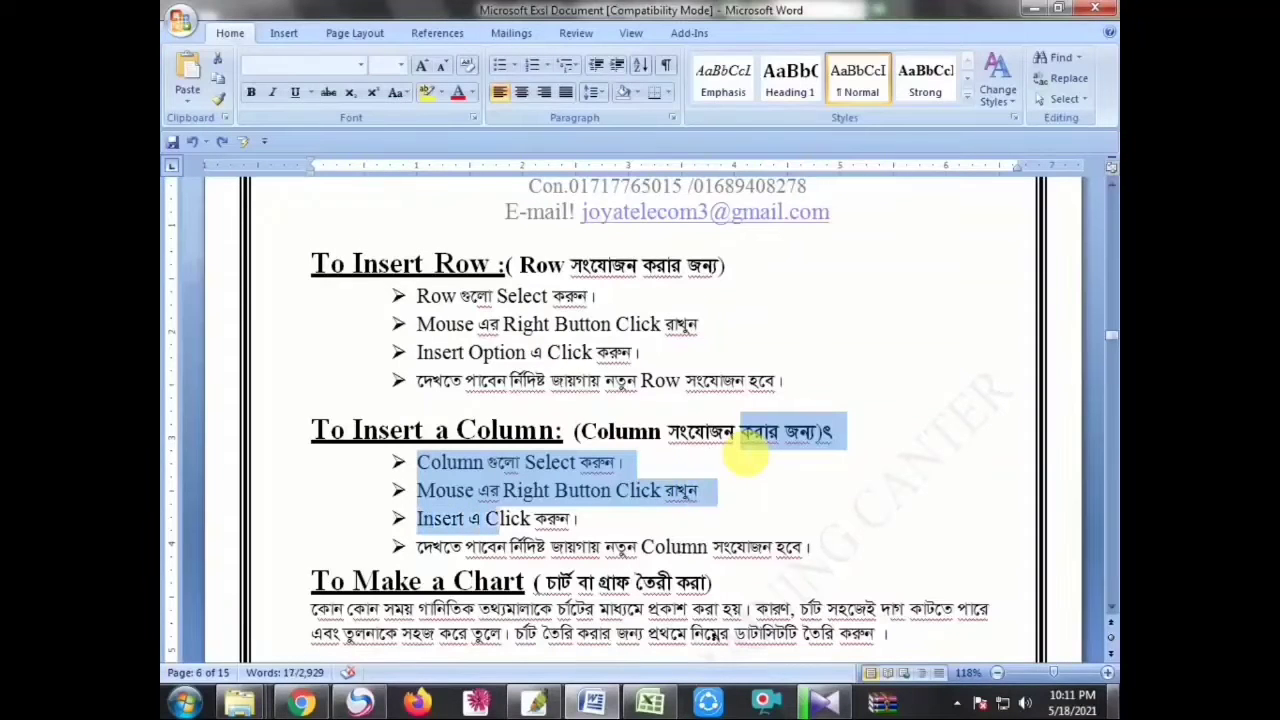
{"action": "key", "text": "ctrl+shift+Right"}
{"action": "key", "text": "ctrl+shift+Right"}
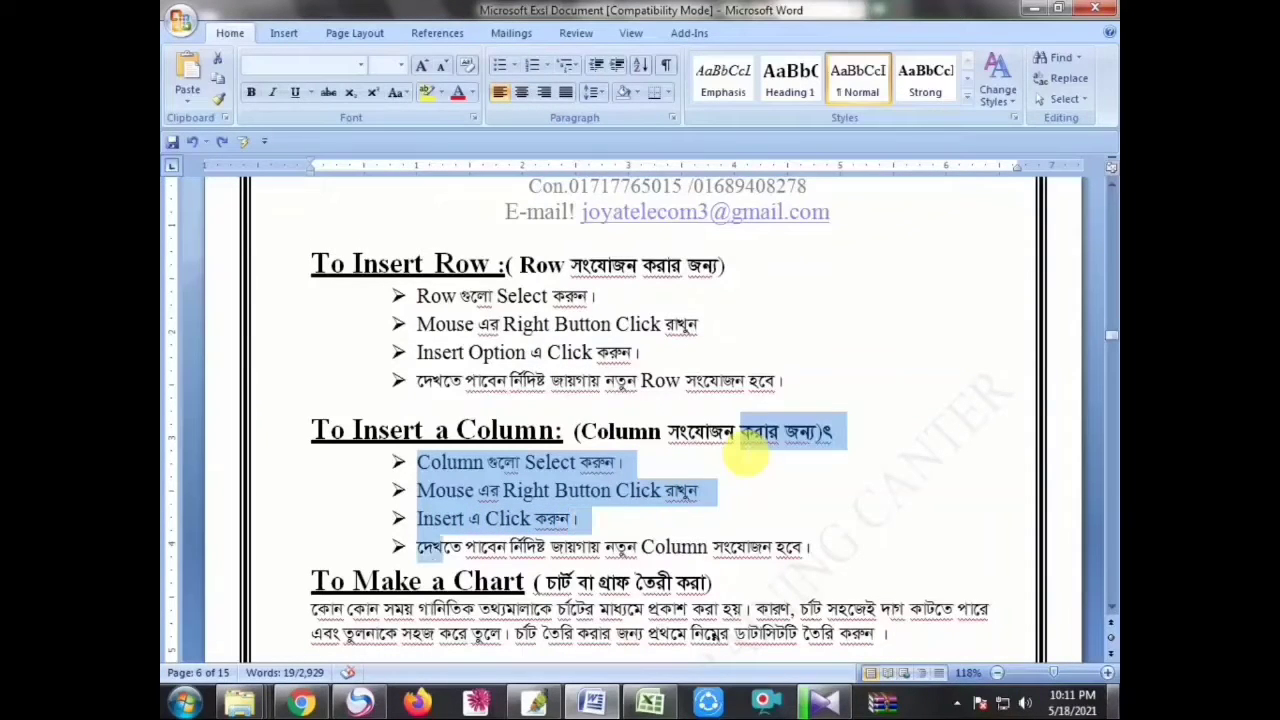
{"action": "key", "text": "ctrl+shift+Right"}
{"action": "key", "text": "ctrl+shift+Right"}
{"action": "key", "text": "ctrl+shift+Right"}
{"action": "key", "text": "ctrl+shift+Right"}
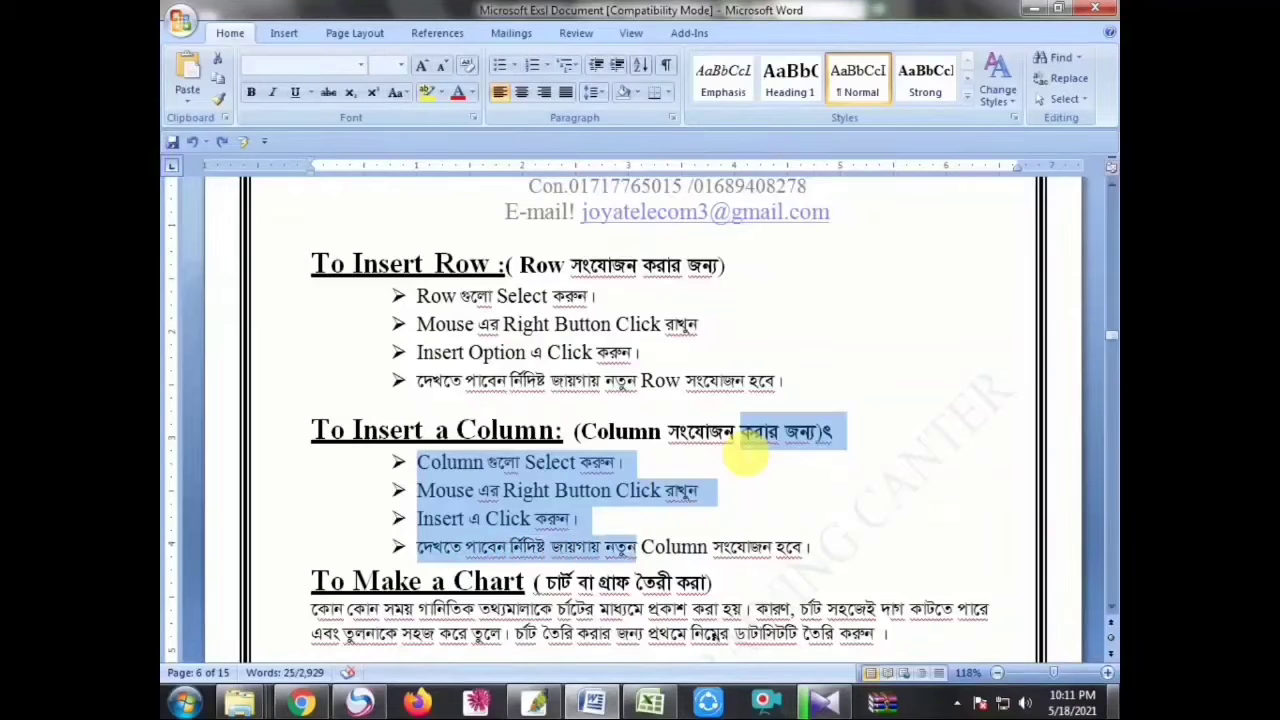
{"action": "key", "text": "ctrl+shift+Right"}
{"action": "key", "text": "shift+Right"}
{"action": "key", "text": "shift+Right"}
{"action": "key", "text": "shift+Right"}
{"action": "key", "text": "shift+Right"}
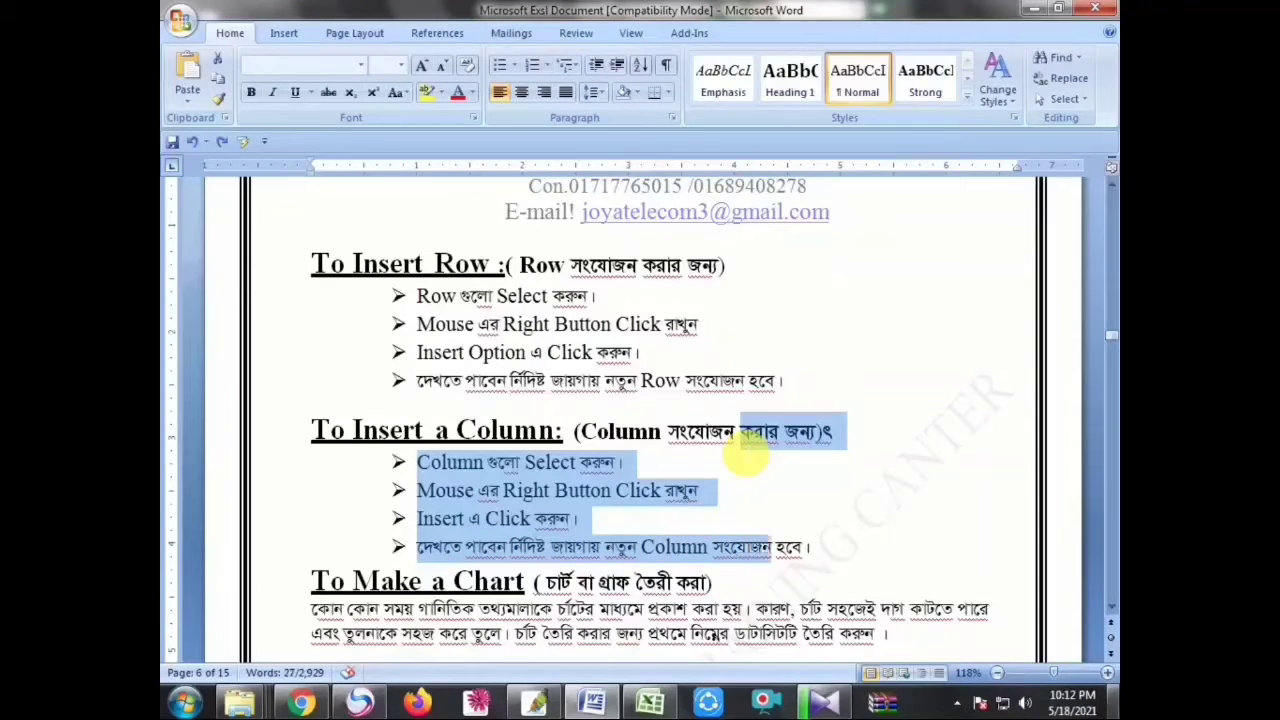
{"action": "left_click", "coordinate": [650, 703]}
Step: Undo the two blank-row insertions in the Sheet3 table
{"action": "left_click", "coordinate": [522, 451]}
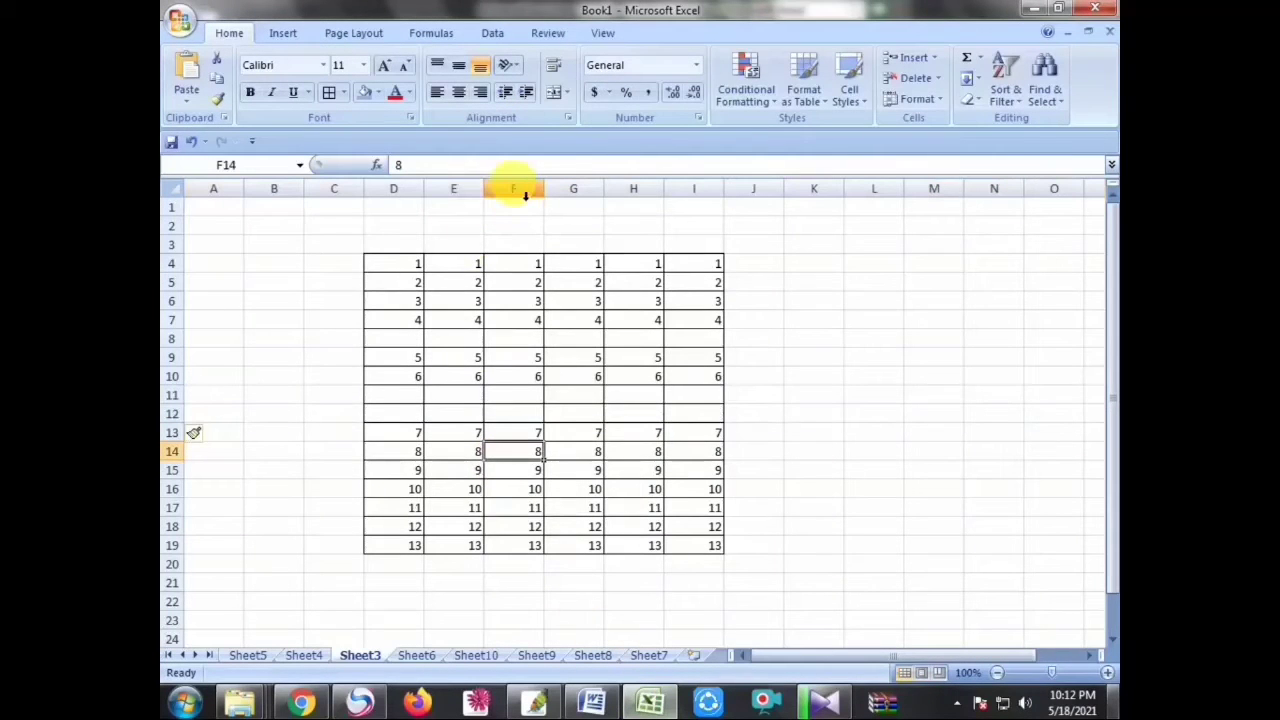
{"action": "left_click", "coordinate": [191, 141]}
{"action": "left_click", "coordinate": [191, 141]}
Step: Insert a blank column at column F
{"action": "left_click_drag", "start_coordinate": [478, 188], "coordinate": [503, 340]}
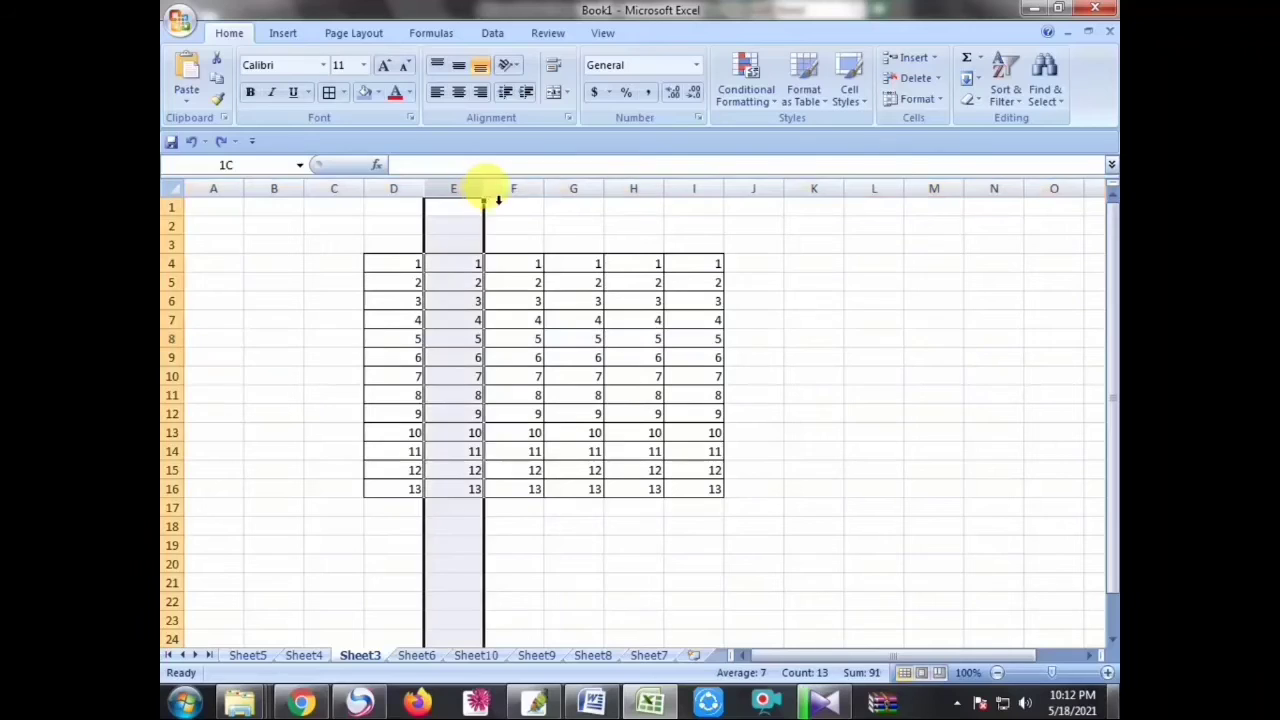
{"action": "left_click", "coordinate": [525, 188]}
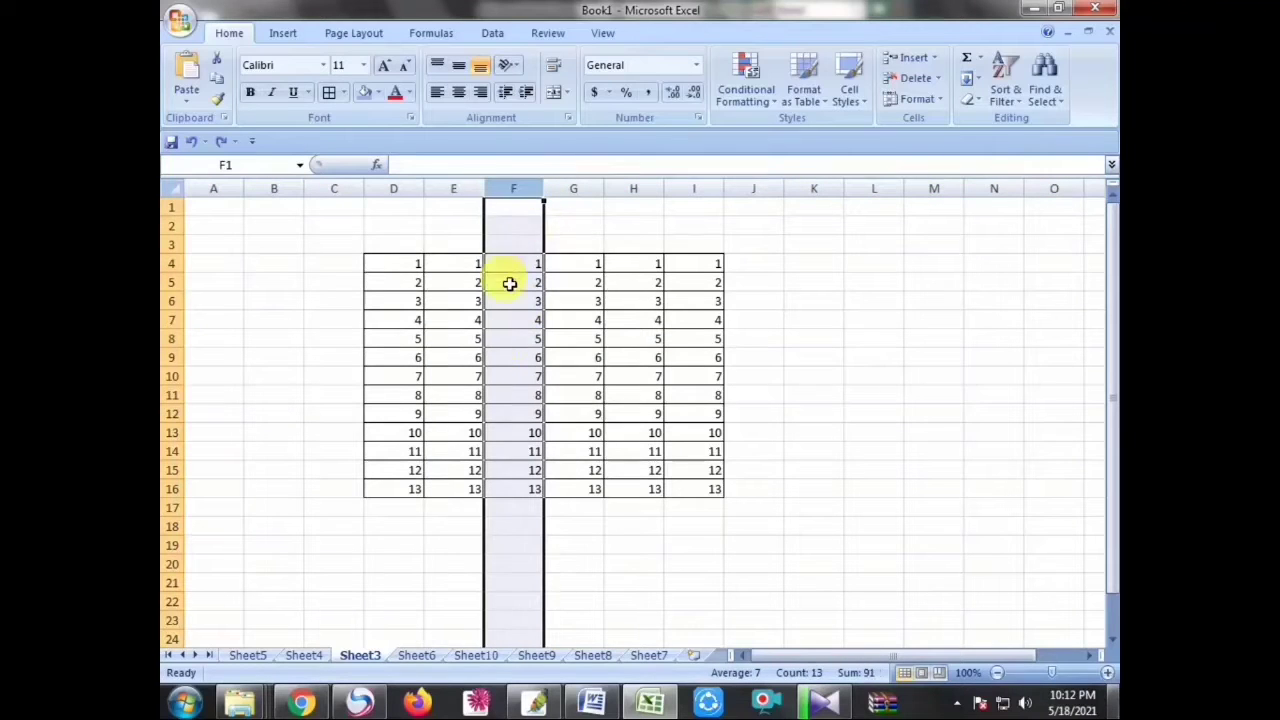
{"action": "right_click", "coordinate": [506, 280]}
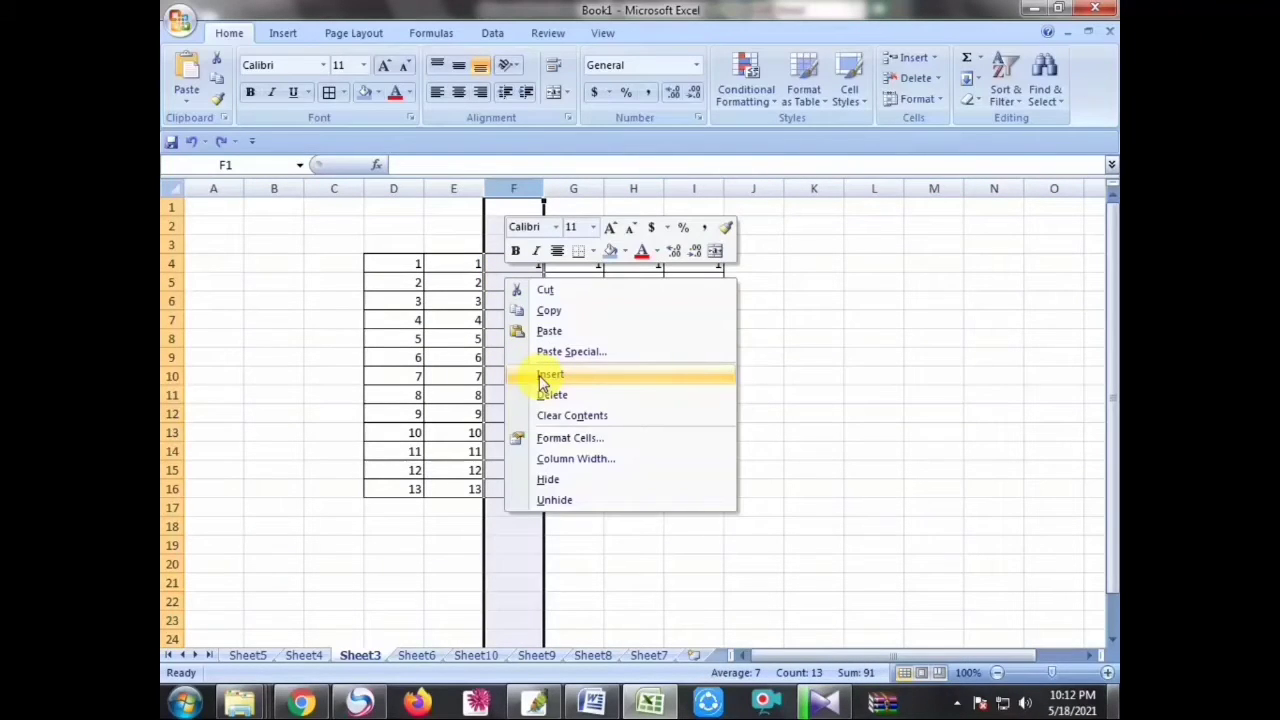
{"action": "left_click", "coordinate": [519, 193]}
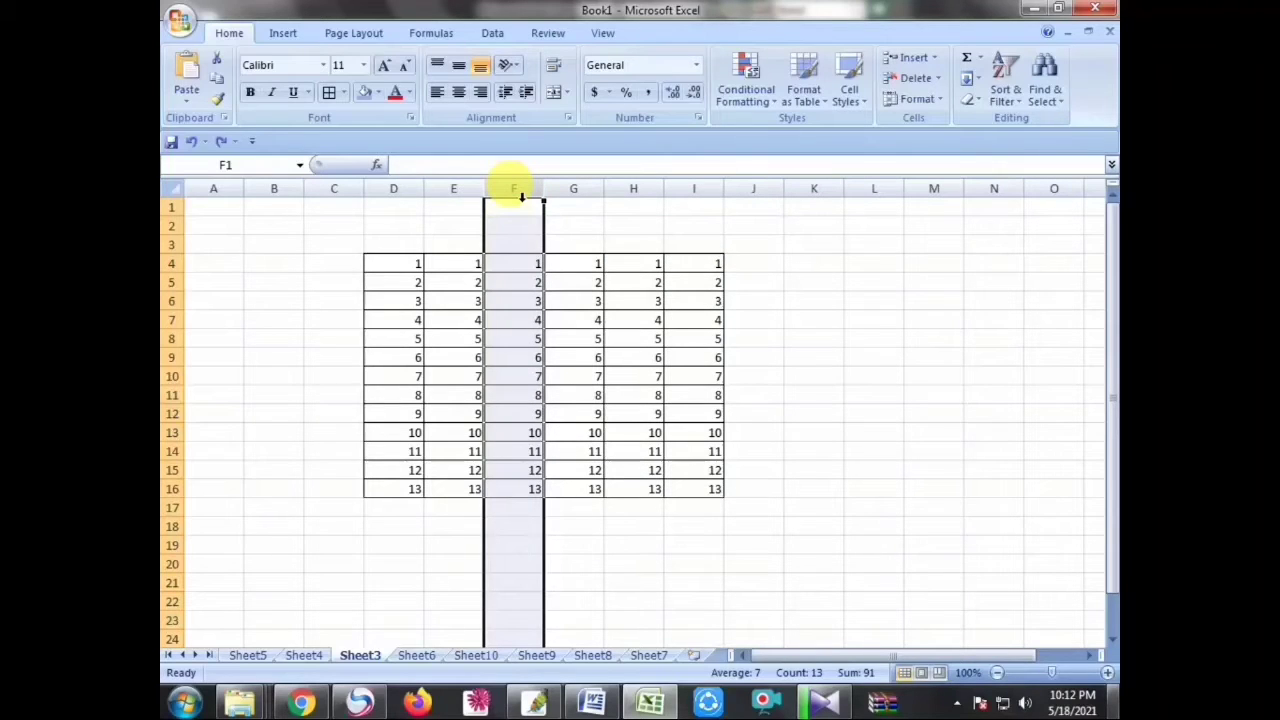
{"action": "left_click", "coordinate": [537, 286]}
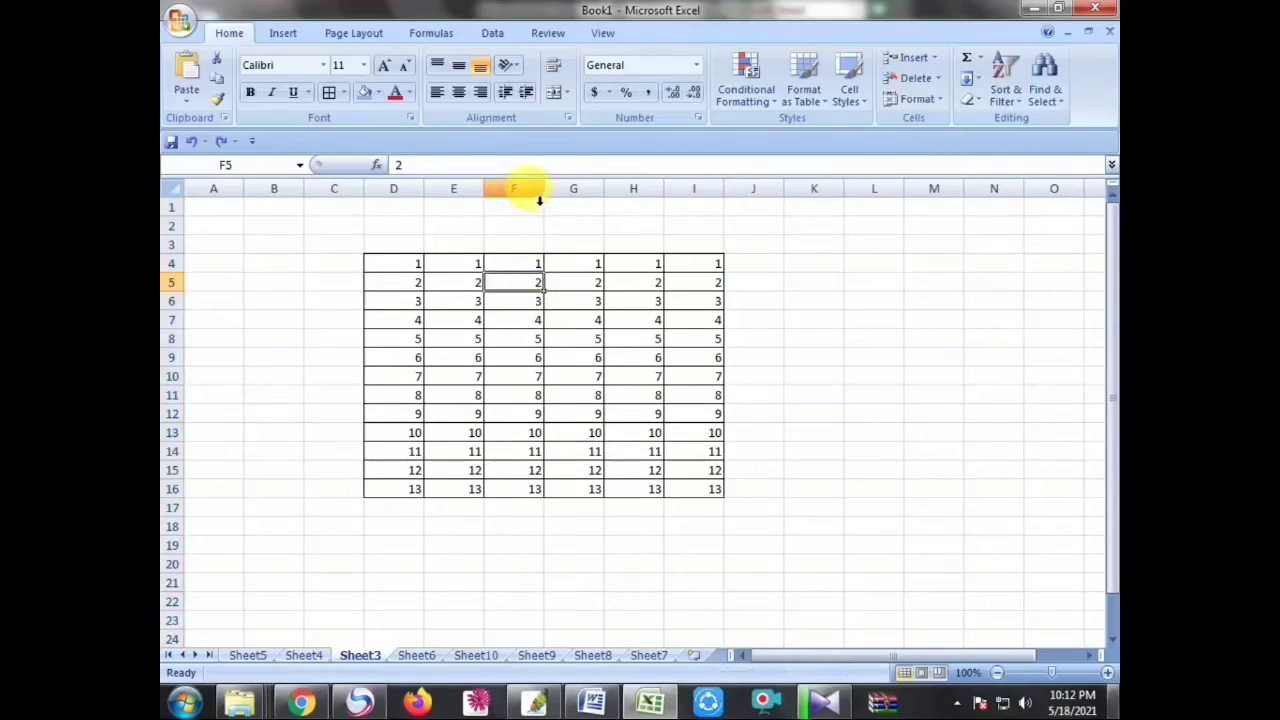
{"action": "left_click", "coordinate": [538, 195]}
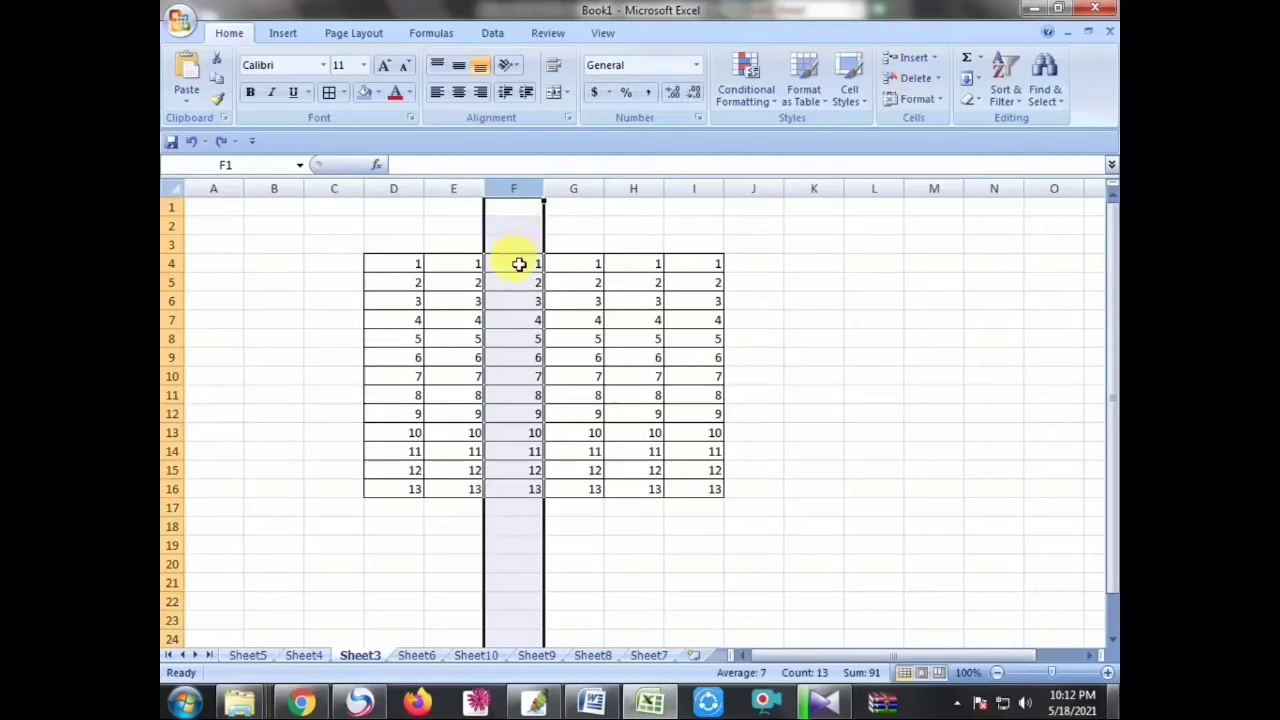
{"action": "right_click", "coordinate": [512, 194]}
{"action": "left_click", "coordinate": [553, 287]}
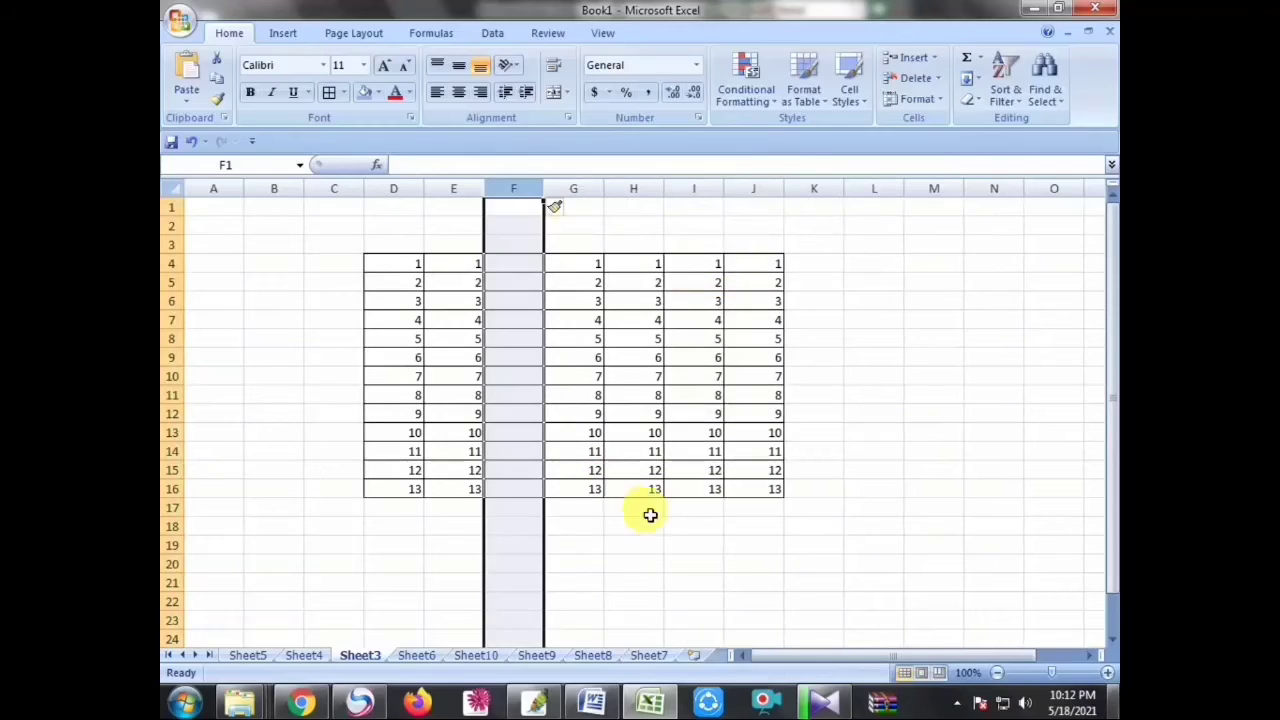
{"action": "left_click", "coordinate": [650, 512]}
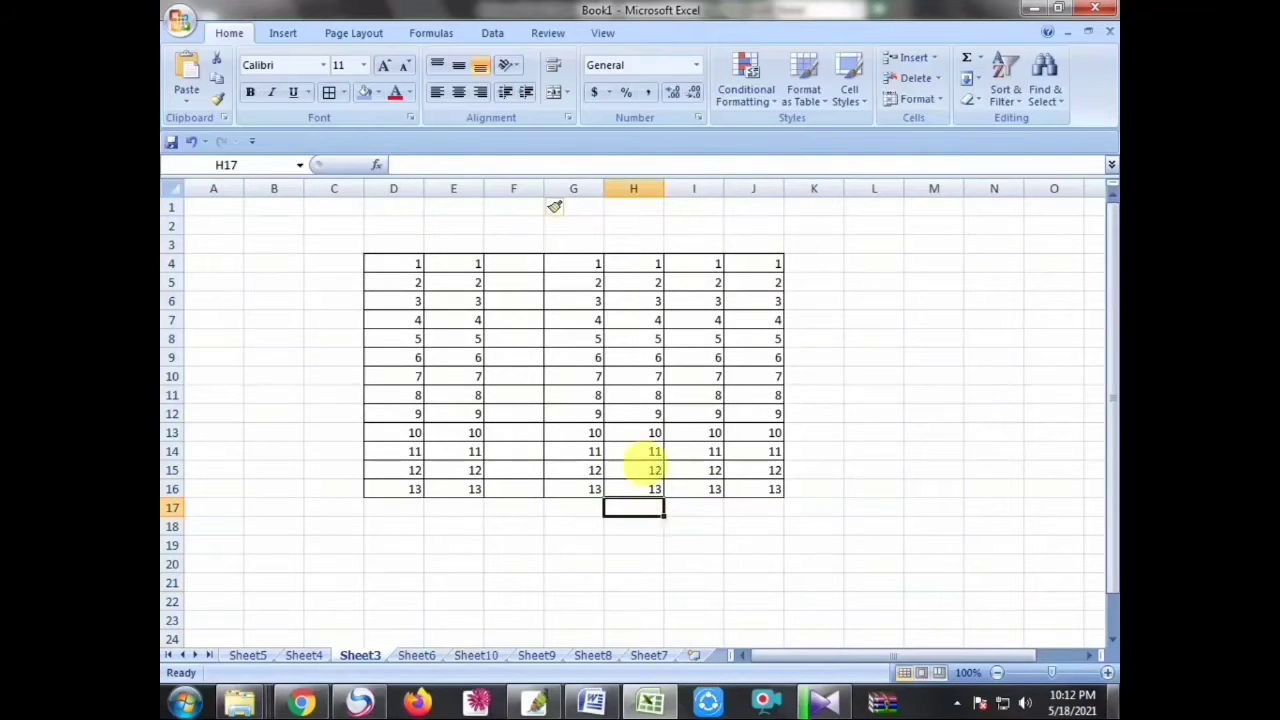
Step: Insert two blank columns at H and I, then return to Word
{"action": "left_click_drag", "start_coordinate": [645, 195], "coordinate": [697, 203]}
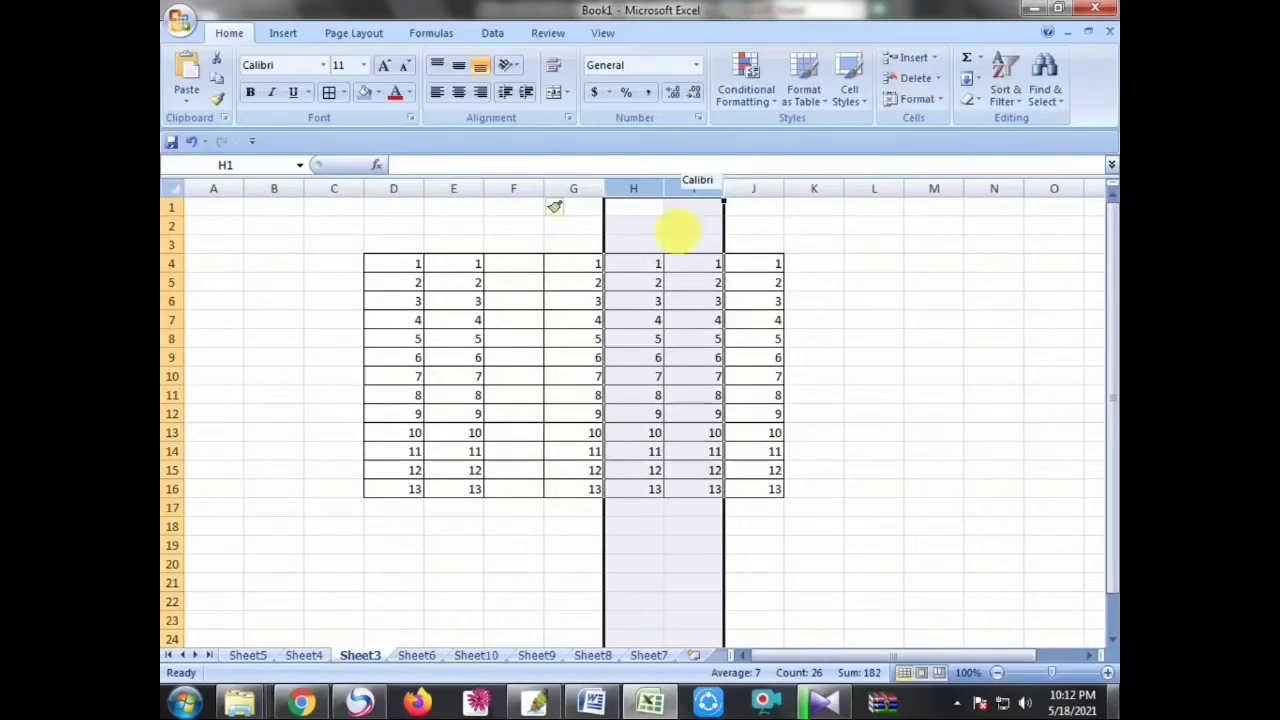
{"action": "right_click", "coordinate": [678, 230]}
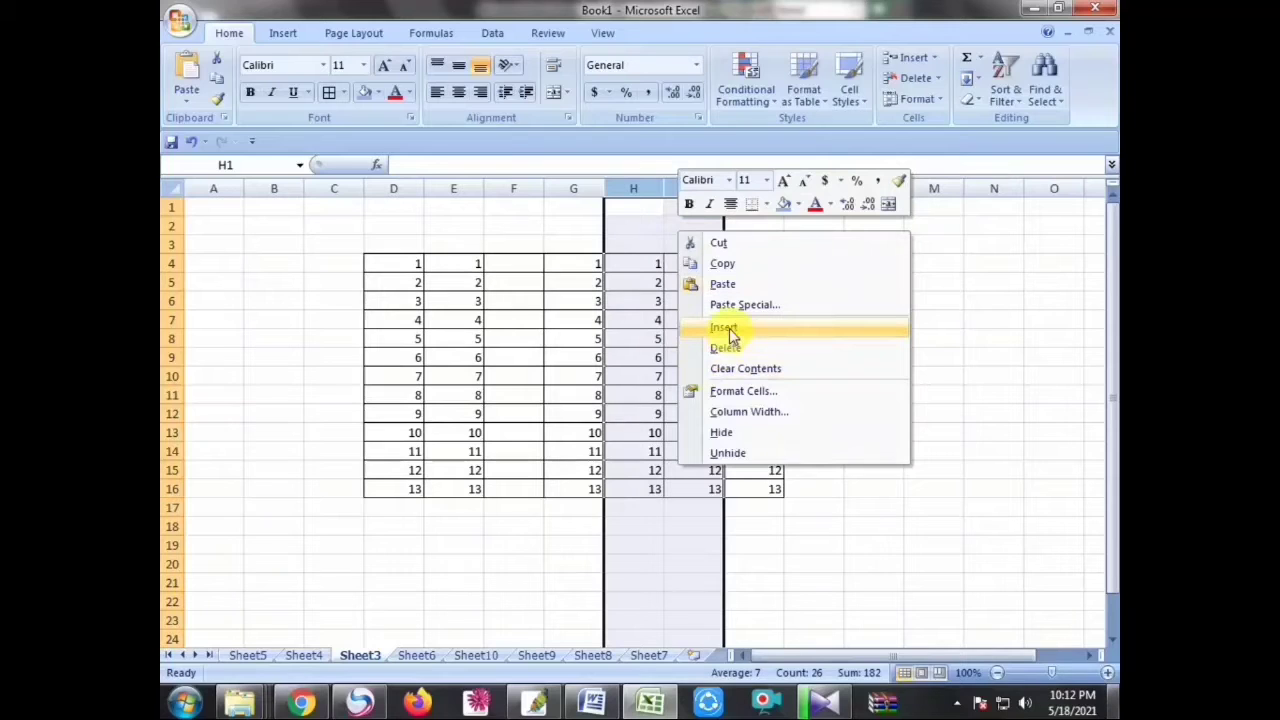
{"action": "left_click", "coordinate": [727, 330]}
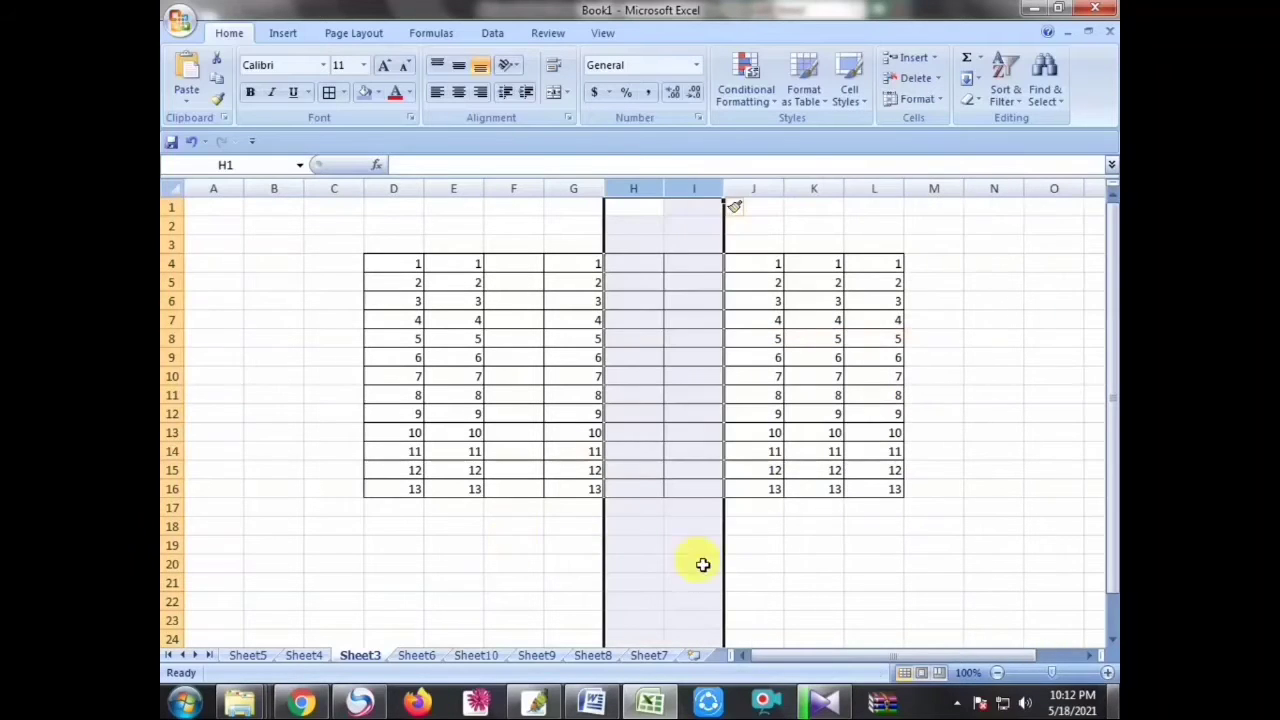
{"action": "left_click", "coordinate": [817, 566]}
{"action": "left_click", "coordinate": [652, 704]}
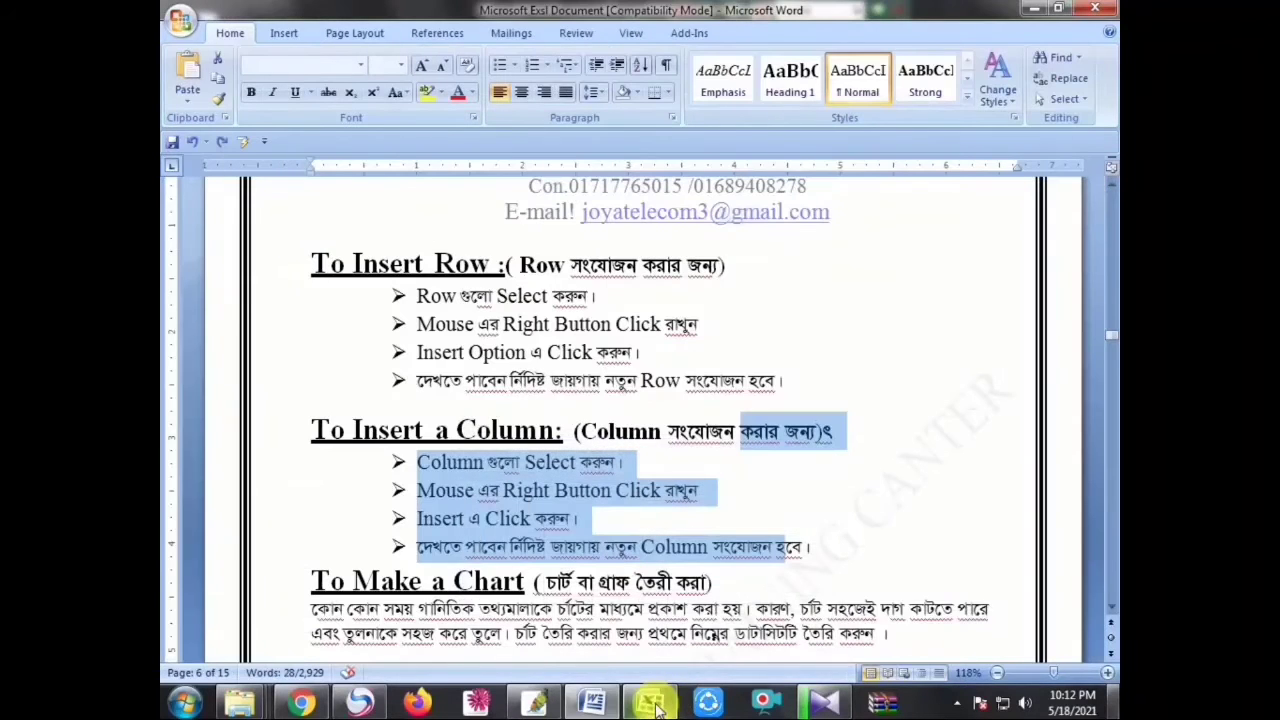
Step: Highlight the 'To Make a Chart' heading, subtitle and explanation, then return to Excel
{"action": "scroll", "coordinate": [591, 634], "scroll_direction": "down", "scroll_amount": 3}
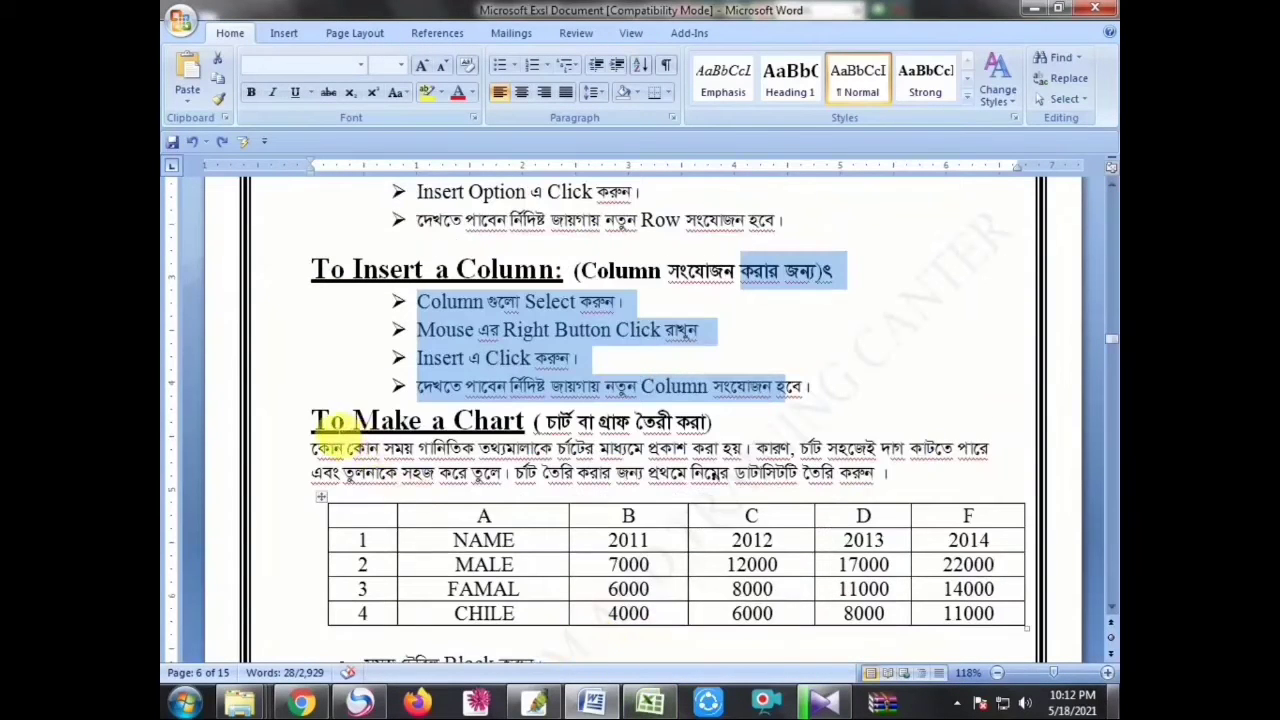
{"action": "left_click", "coordinate": [329, 421]}
{"action": "left_click_drag", "start_coordinate": [334, 416], "coordinate": [522, 421]}
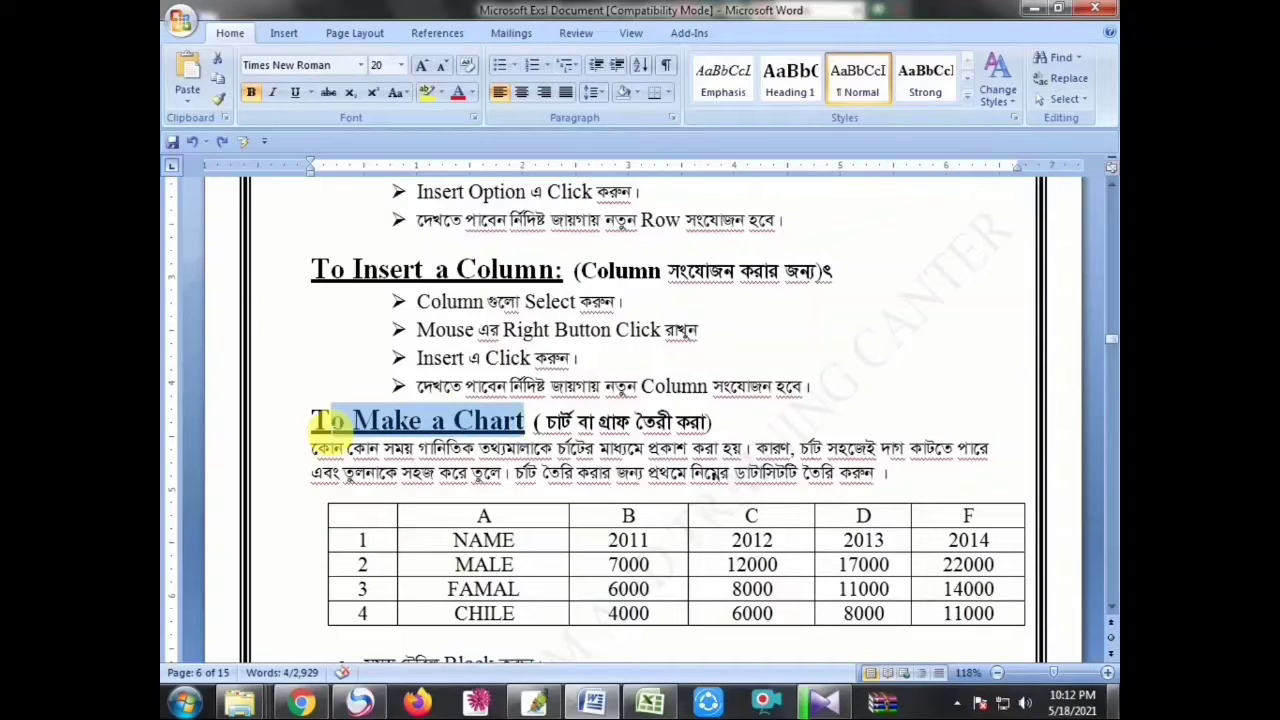
{"action": "mouse_move", "coordinate": [538, 421]}
{"action": "left_mouse_down"}
{"action": "mouse_move", "coordinate": [668, 421]}
{"action": "mouse_move", "coordinate": [520, 450]}
{"action": "left_mouse_up"}
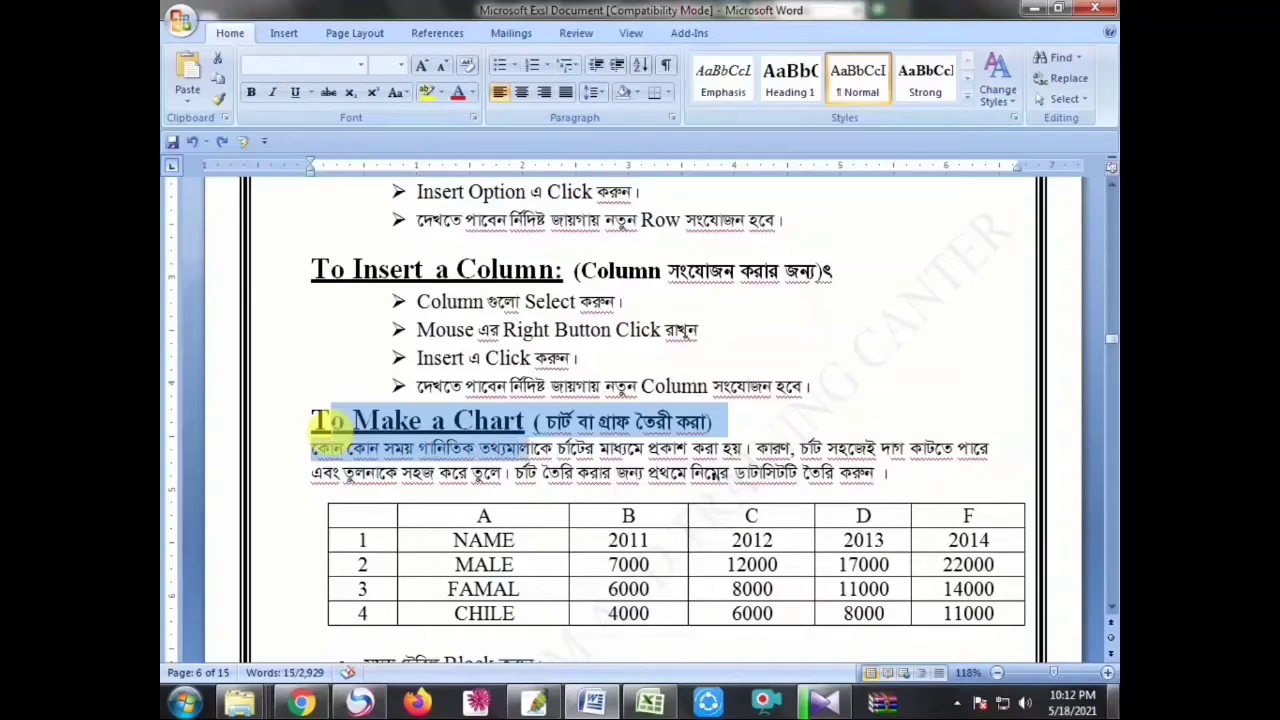
{"action": "mouse_move", "coordinate": [527, 449]}
{"action": "left_mouse_down"}
{"action": "mouse_move", "coordinate": [934, 449]}
{"action": "mouse_move", "coordinate": [316, 473]}
{"action": "mouse_move", "coordinate": [762, 473]}
{"action": "left_mouse_up"}
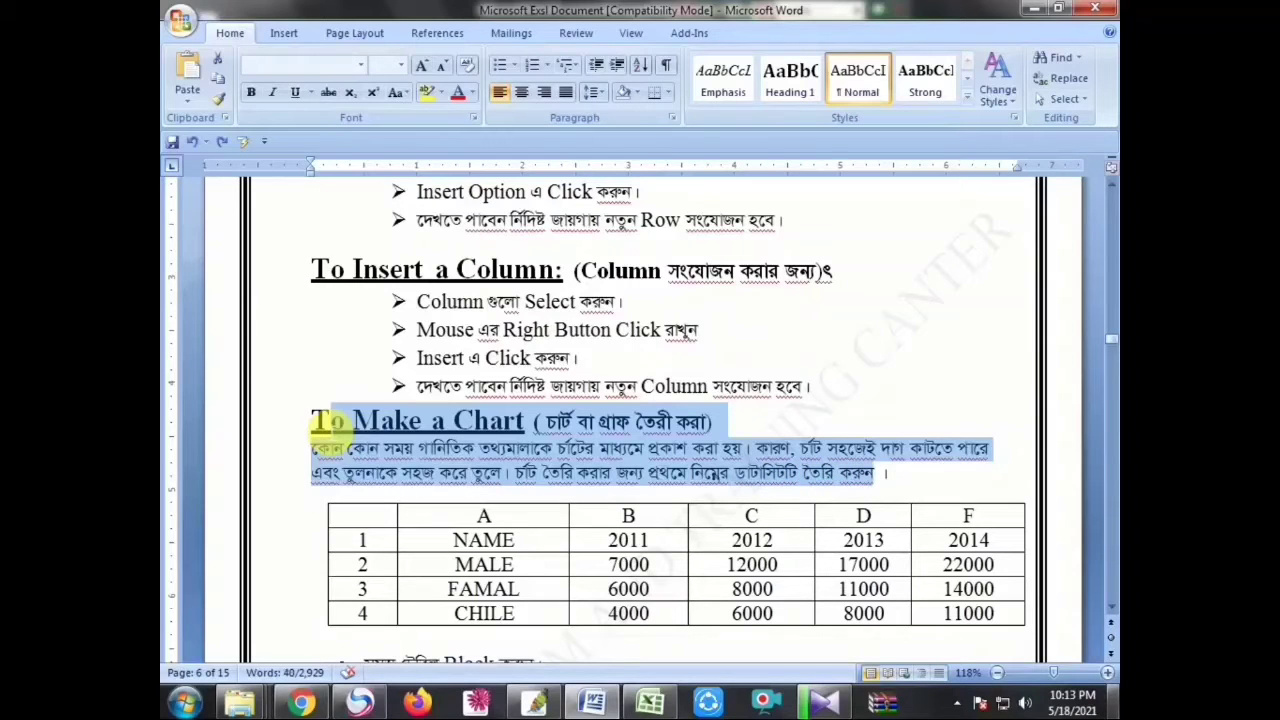
{"action": "left_click", "coordinate": [650, 703]}
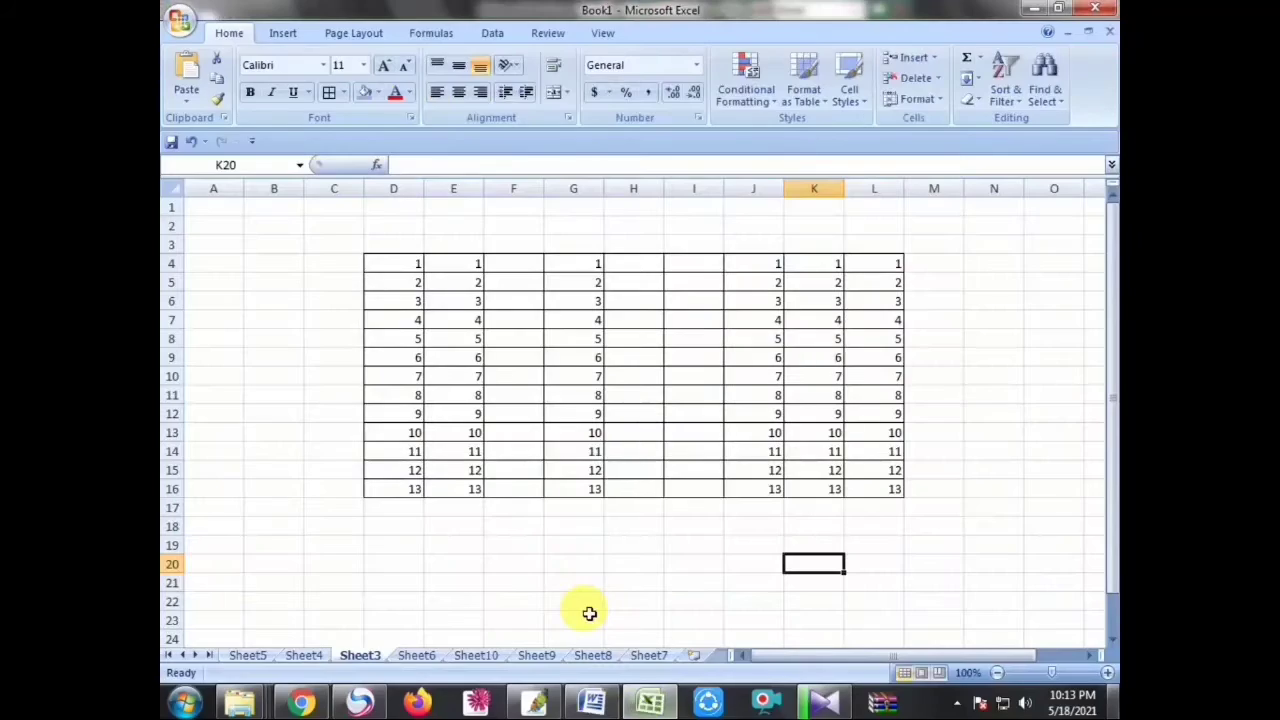
Step: On Sheet4, select B3:G7 and apply All Borders to every cell
{"action": "scroll", "coordinate": [589, 613], "scroll_direction": "down", "scroll_amount": 2}
{"action": "scroll", "coordinate": [585, 600], "scroll_direction": "down", "scroll_amount": 2}
{"action": "left_click", "coordinate": [305, 656]}
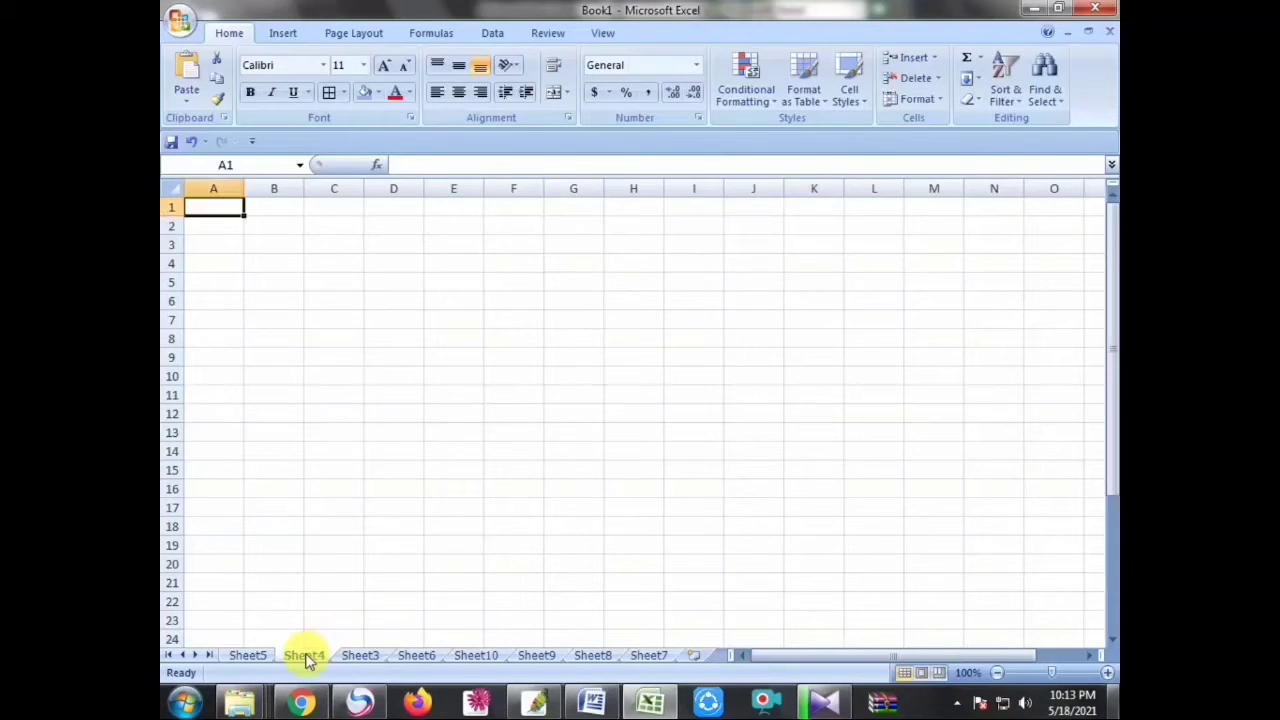
{"action": "left_click", "coordinate": [280, 246]}
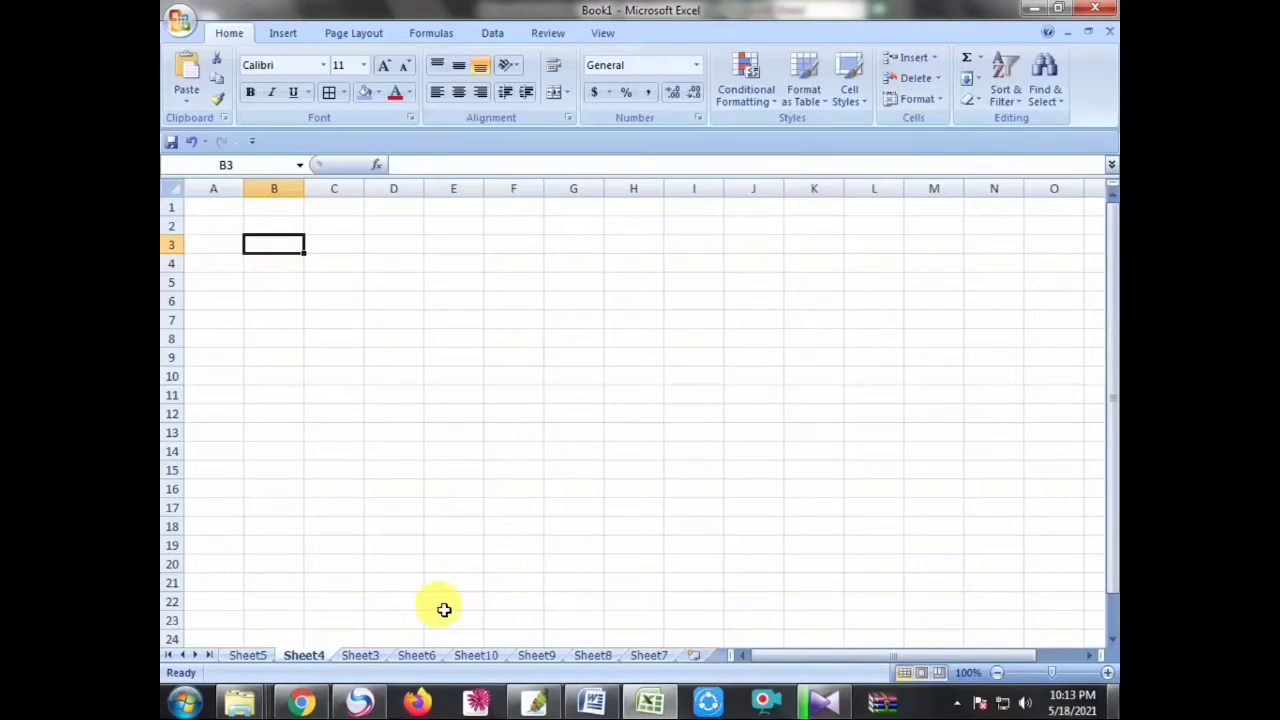
{"action": "key", "text": "shift+Right"}
{"action": "key", "text": "shift+Right"}
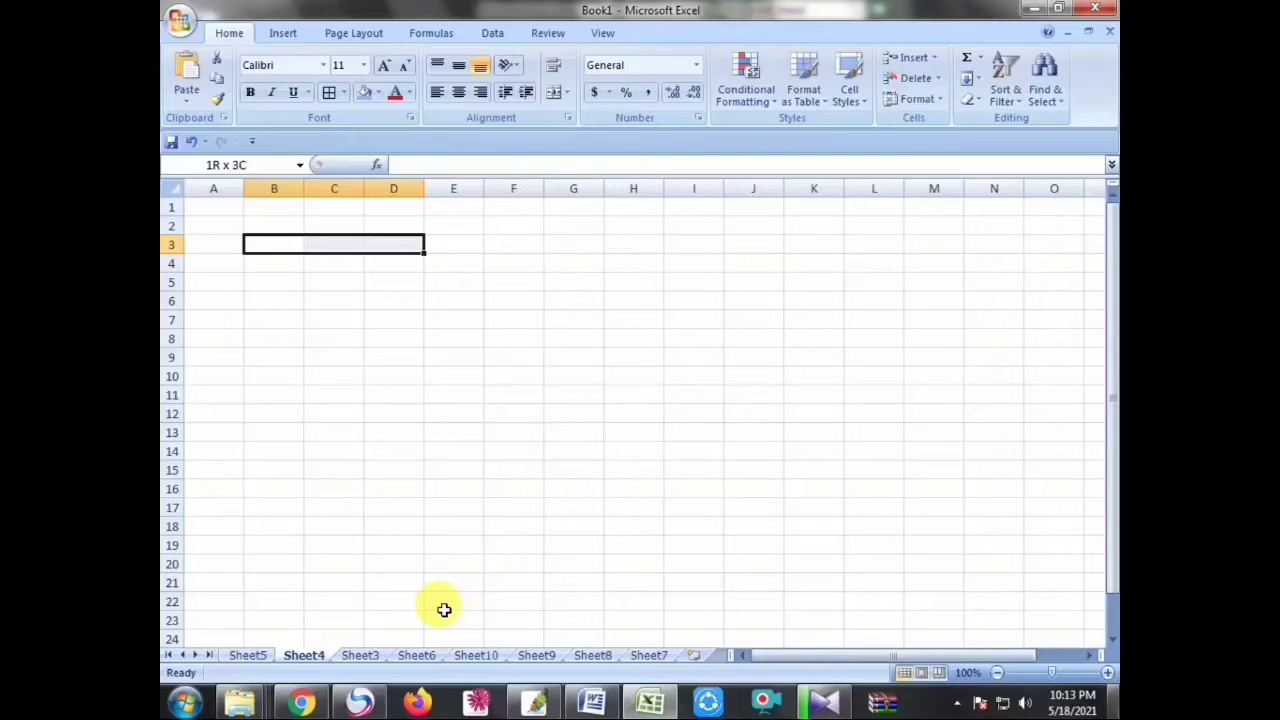
{"action": "key", "text": "shift+Right"}
{"action": "key", "text": "shift+Right"}
{"action": "key", "text": "shift+Right"}
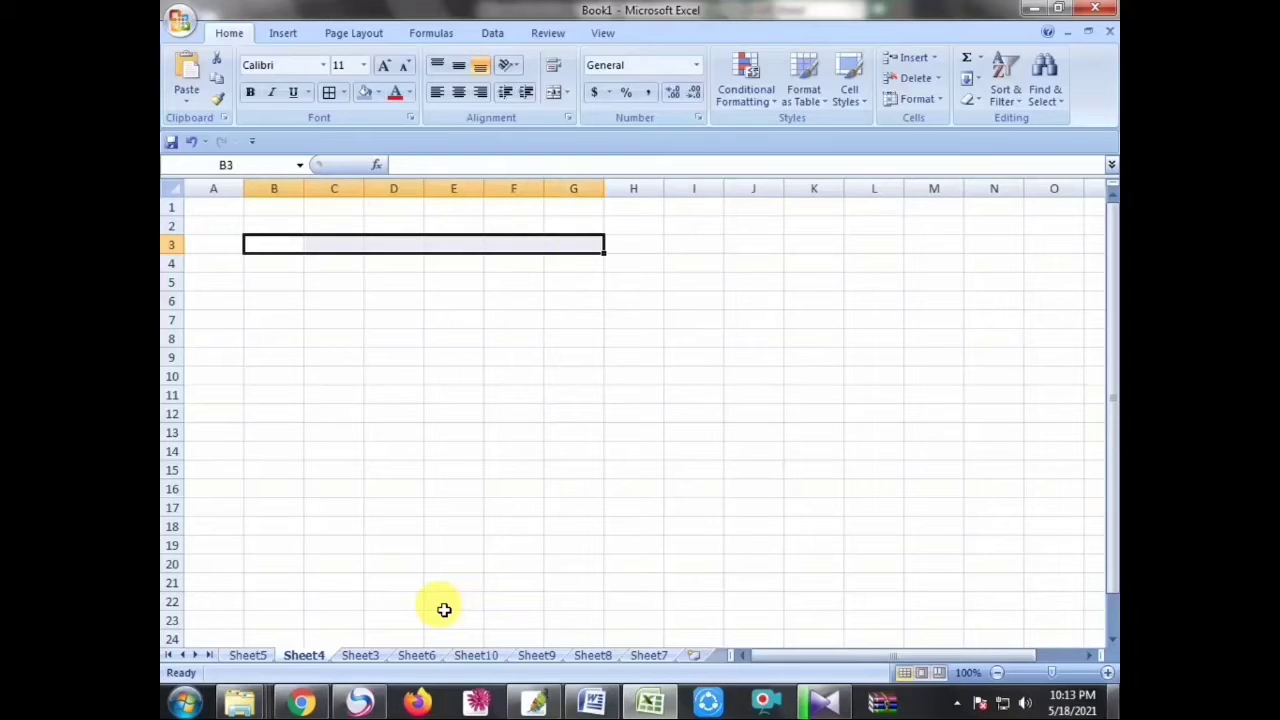
{"action": "key", "text": "shift+Down"}
{"action": "key", "text": "shift+Down"}
{"action": "key", "text": "shift+Down"}
{"action": "key", "text": "shift+Down"}
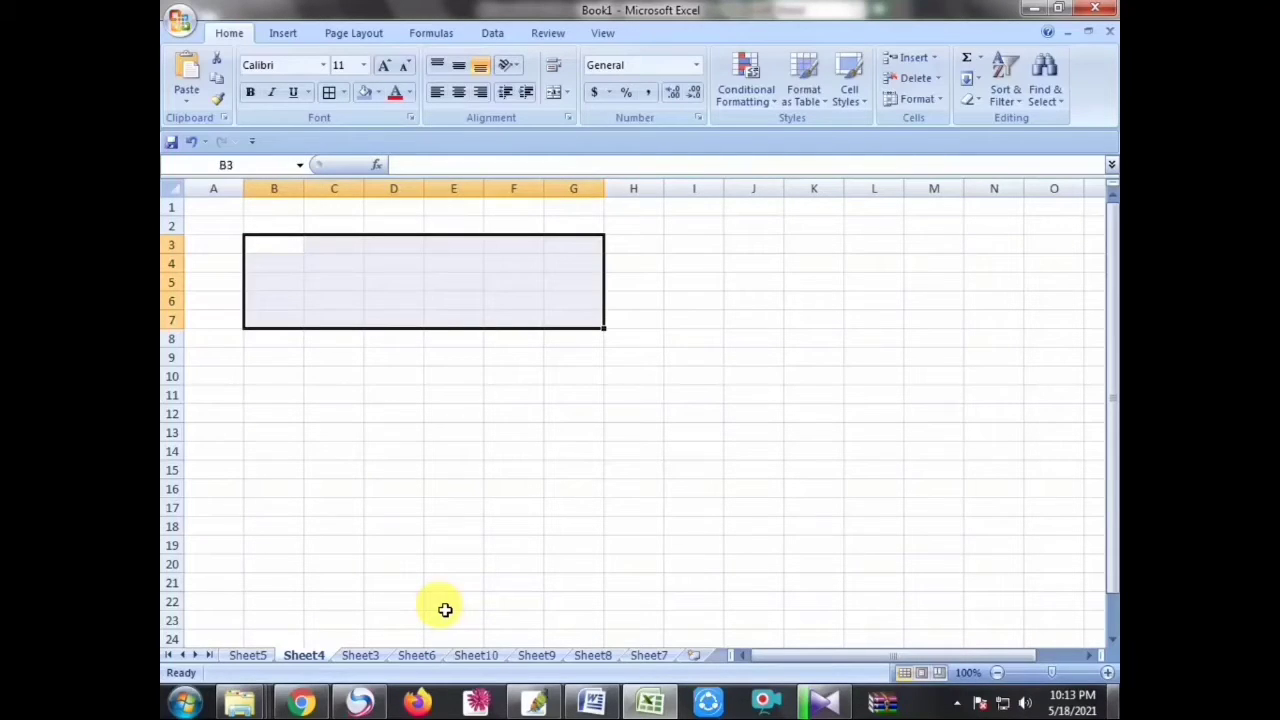
{"action": "left_click", "coordinate": [329, 92]}
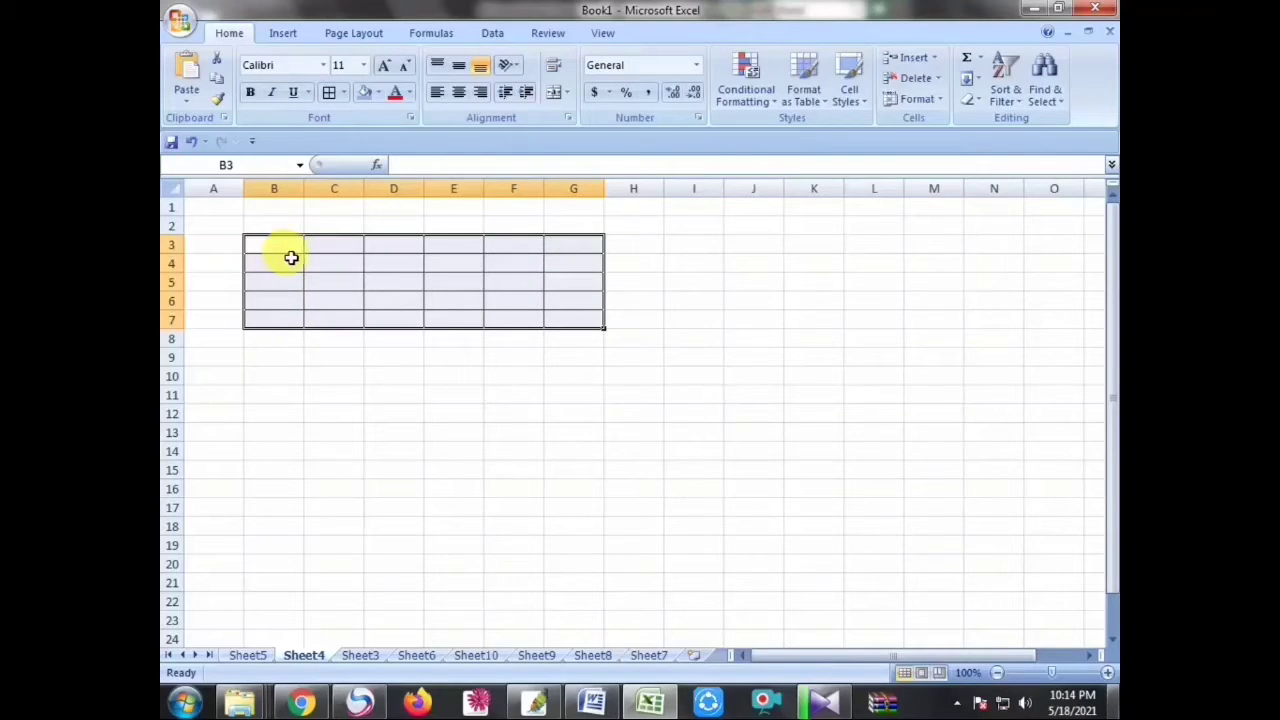
Step: Enter the column letters A, B, C, D, E across C3:G3
{"action": "left_click", "coordinate": [343, 249]}
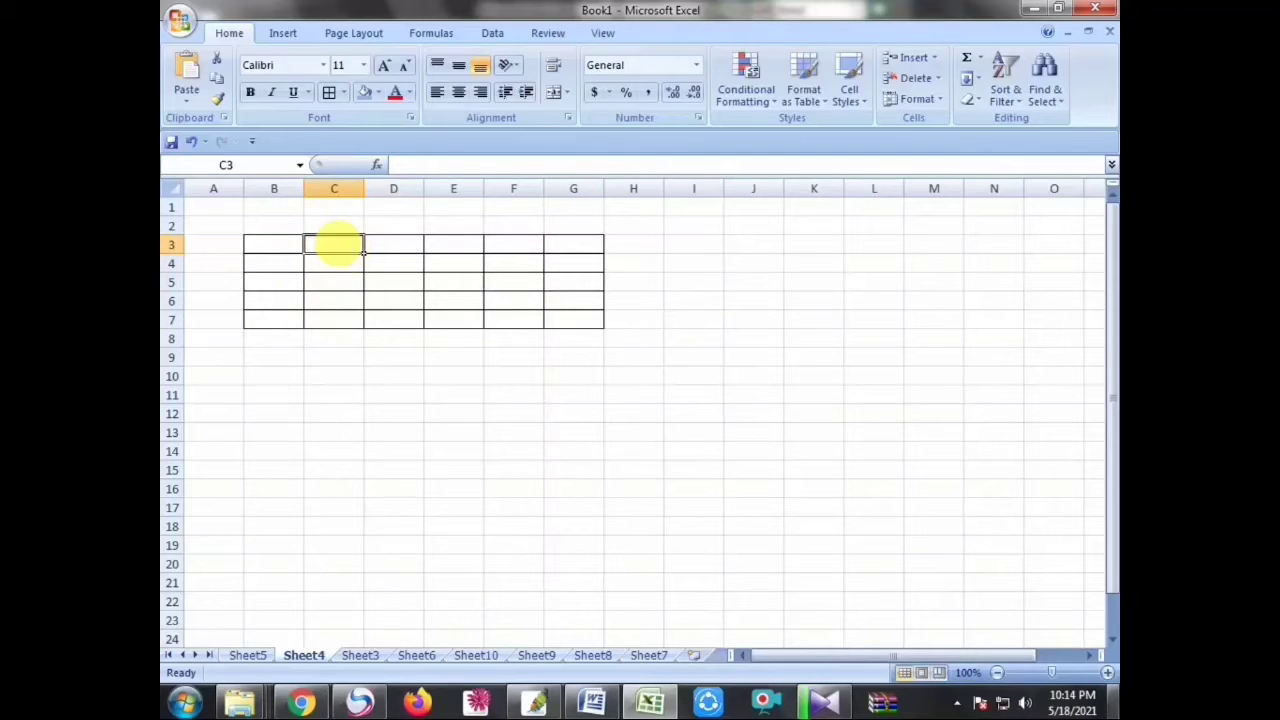
{"action": "type", "text": "A"}
{"action": "key", "text": "Tab"}
{"action": "type", "text": "B"}
{"action": "key", "text": "Tab"}
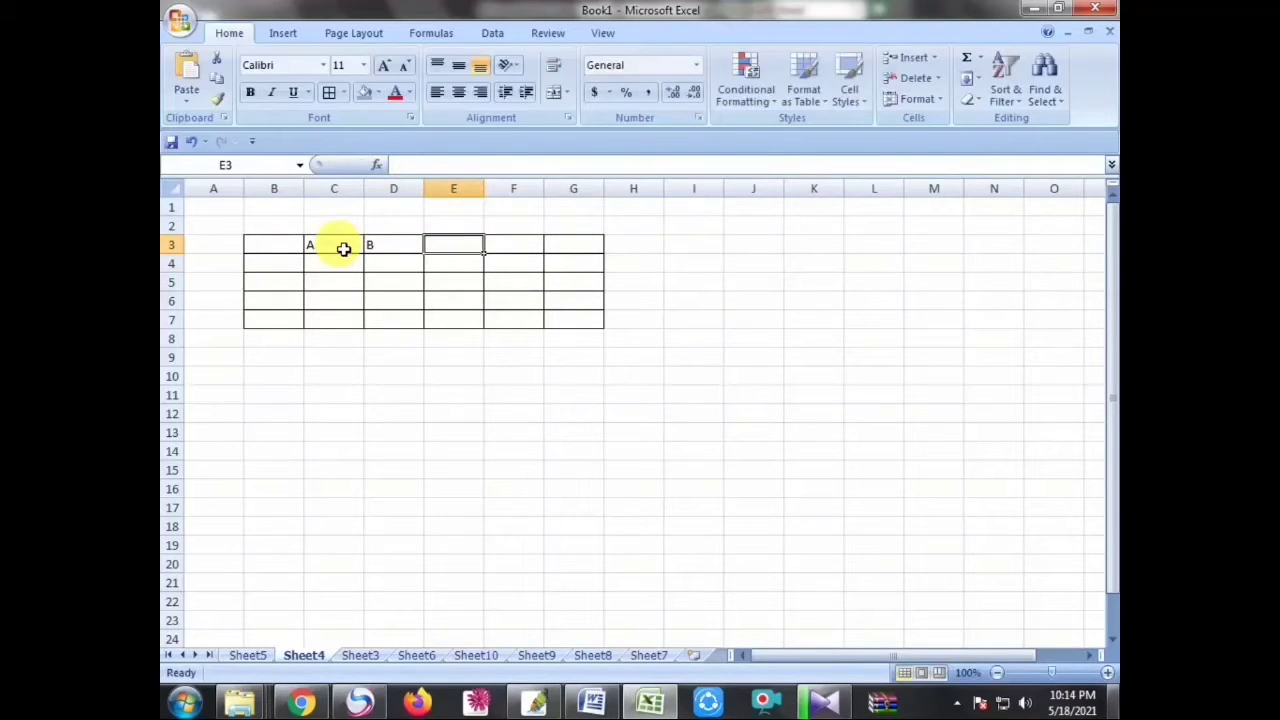
{"action": "type", "text": "C"}
{"action": "key", "text": "Tab"}
{"action": "type", "text": "D"}
{"action": "key", "text": "Tab"}
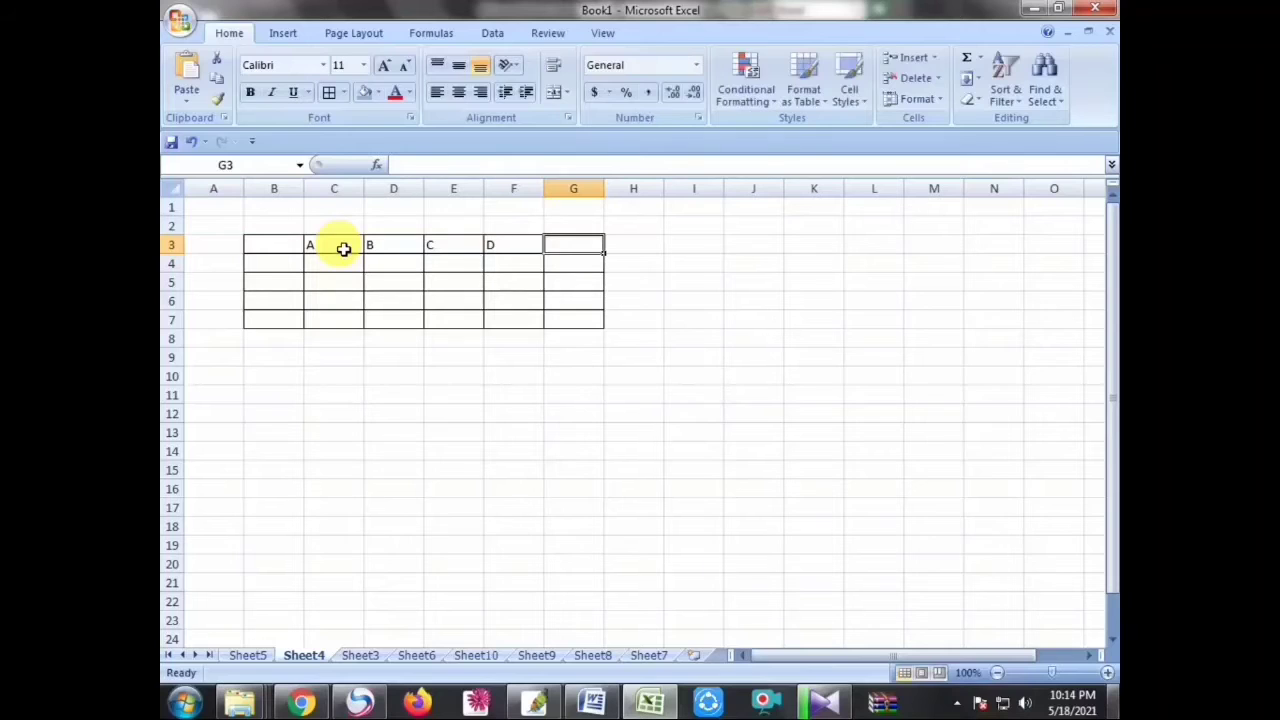
{"action": "type", "text": "E"}
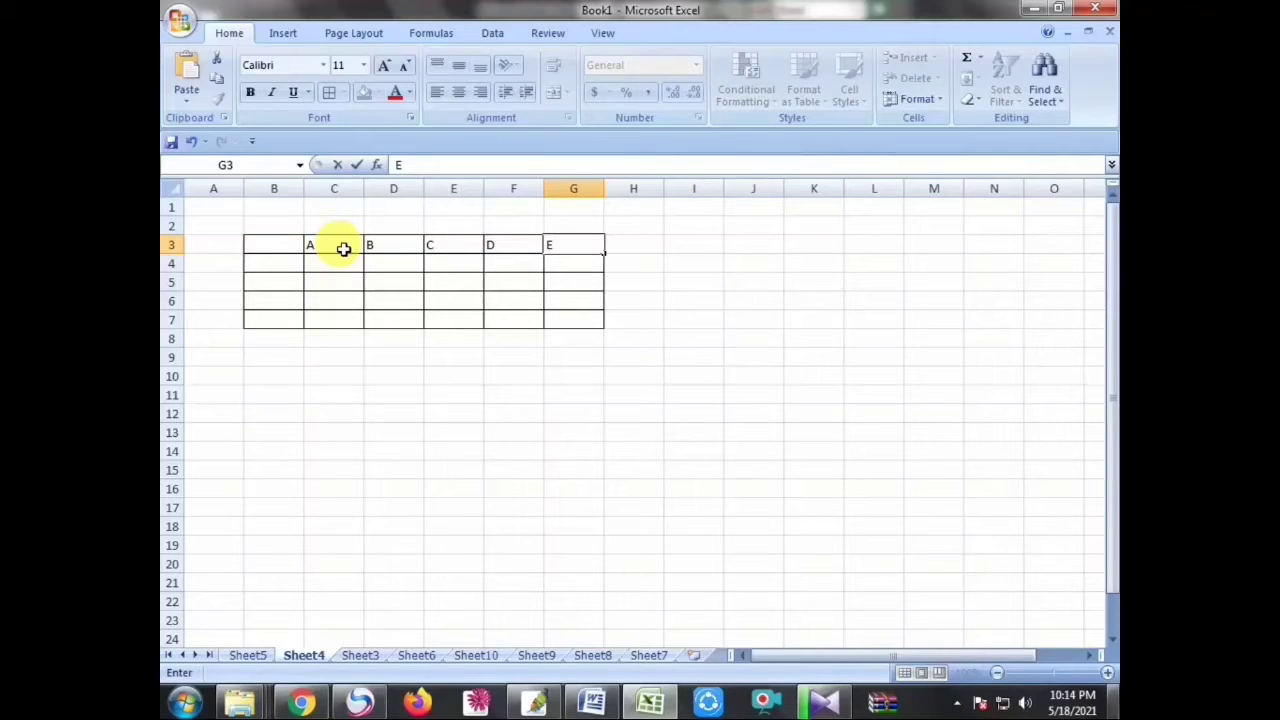
{"action": "key", "text": "Return"}
Step: Enter NAME and the years 2011, 2012, 2013, 2014 across C4:G4
{"action": "key", "text": "Left"}
{"action": "key", "text": "Left"}
{"action": "key", "text": "Left"}
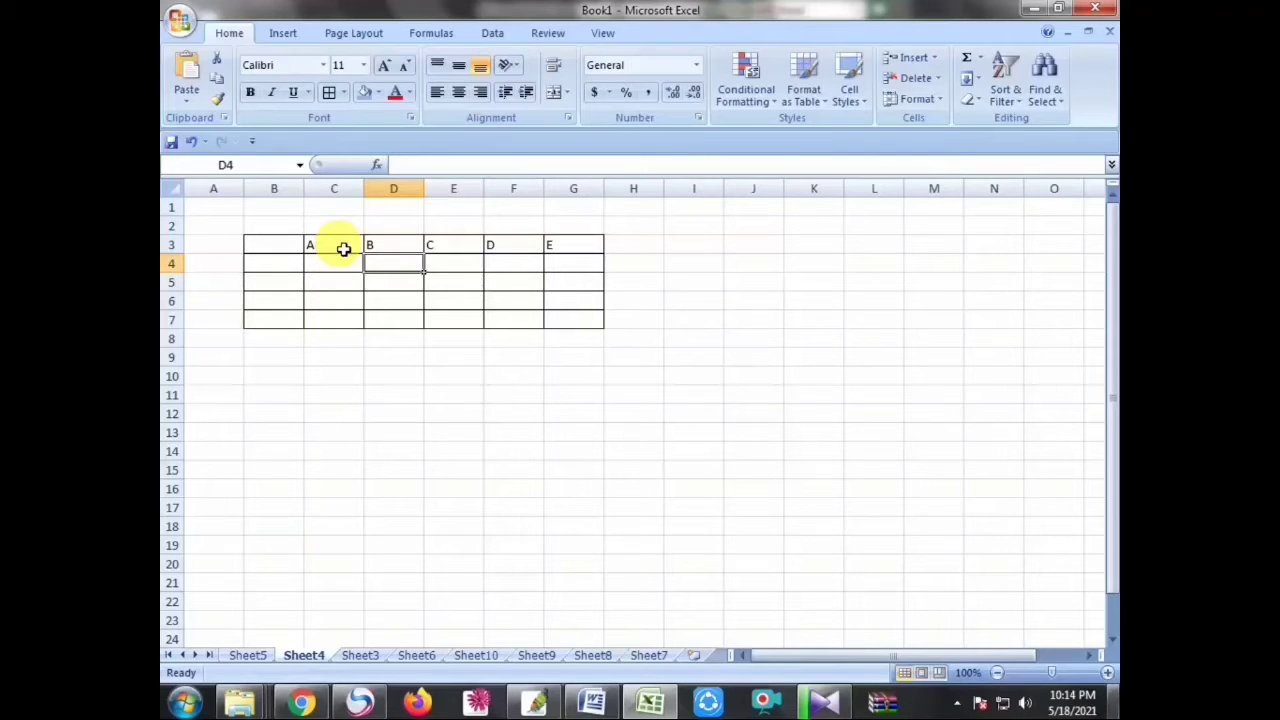
{"action": "key", "text": "Left"}
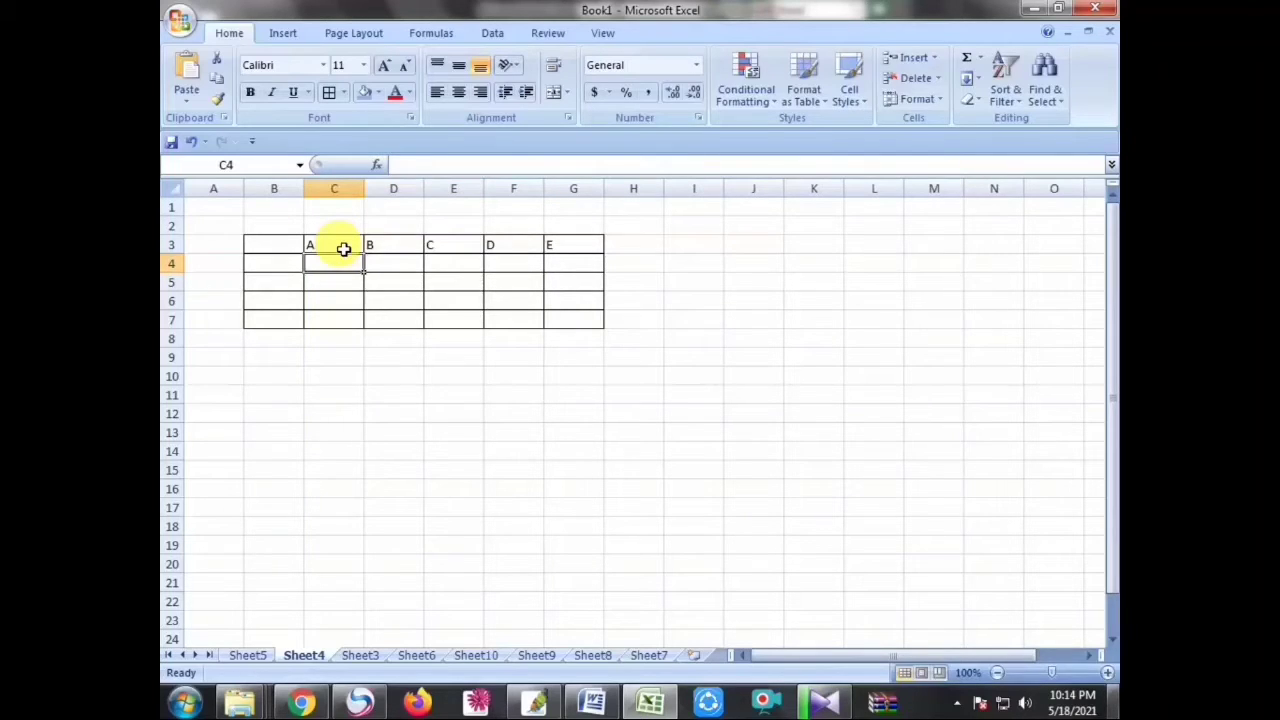
{"action": "type", "text": "NA"}
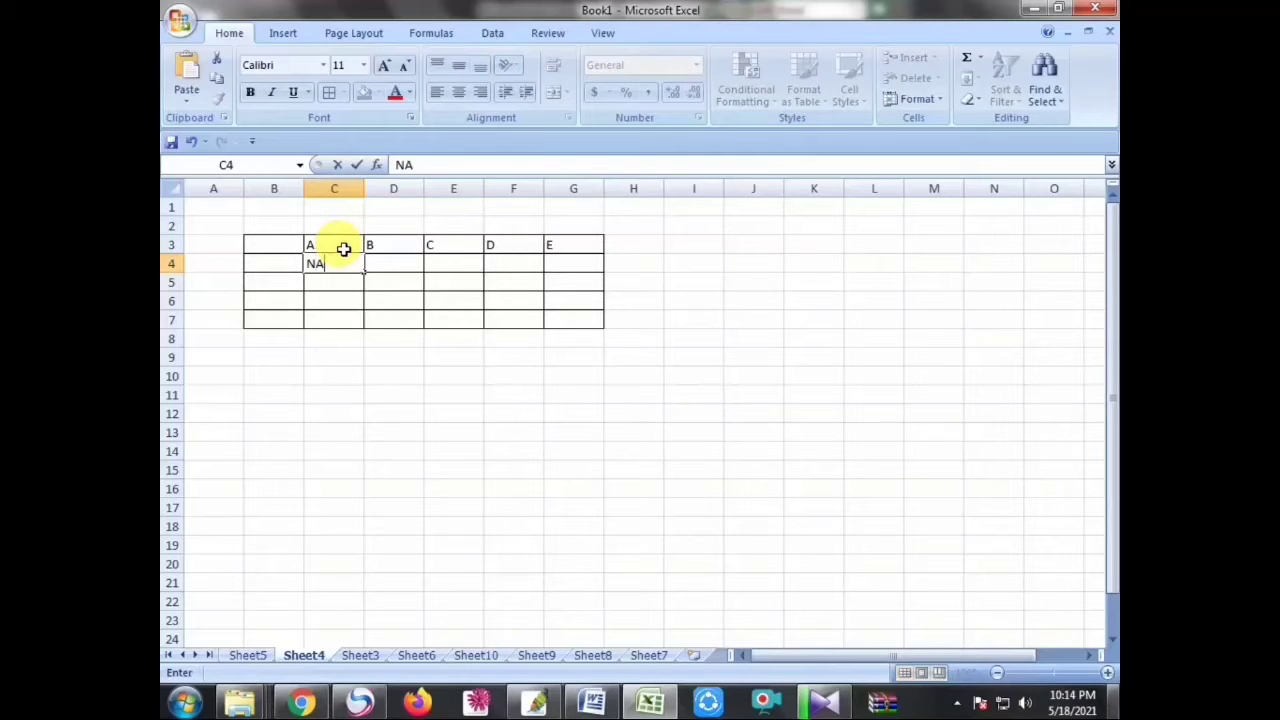
{"action": "type", "text": "ME"}
{"action": "key", "text": "Tab"}
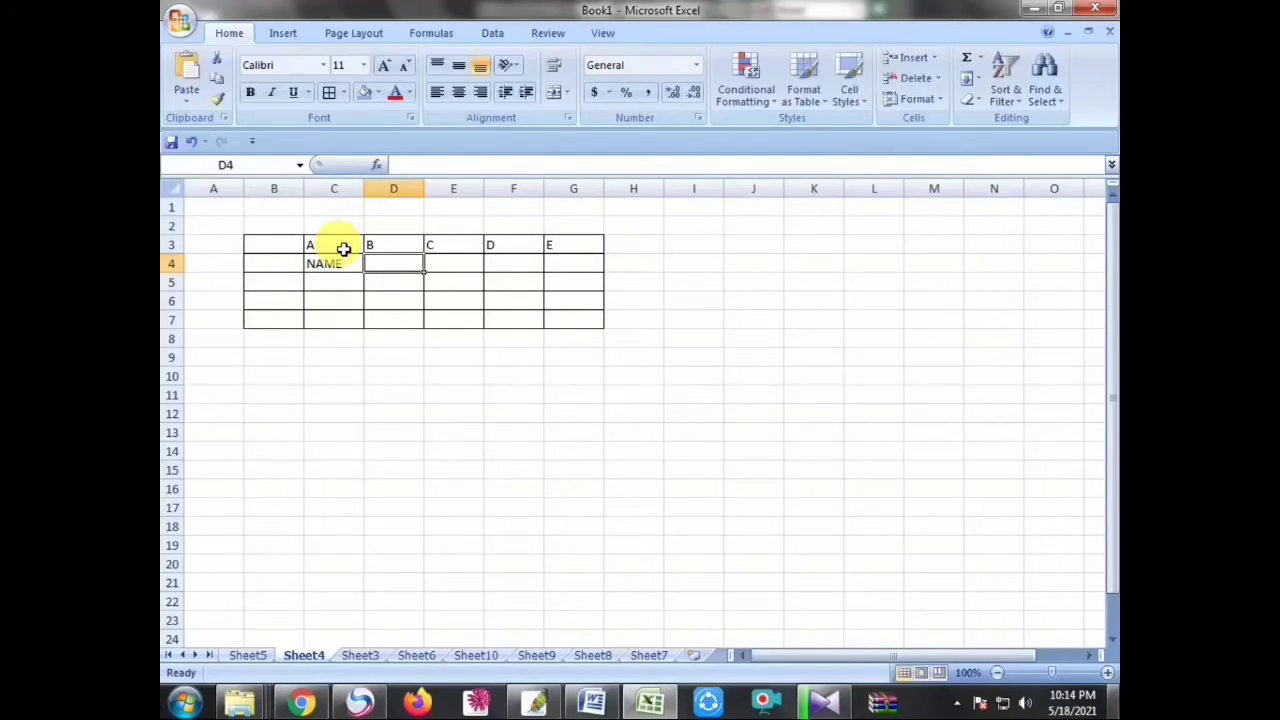
{"action": "type", "text": "20"}
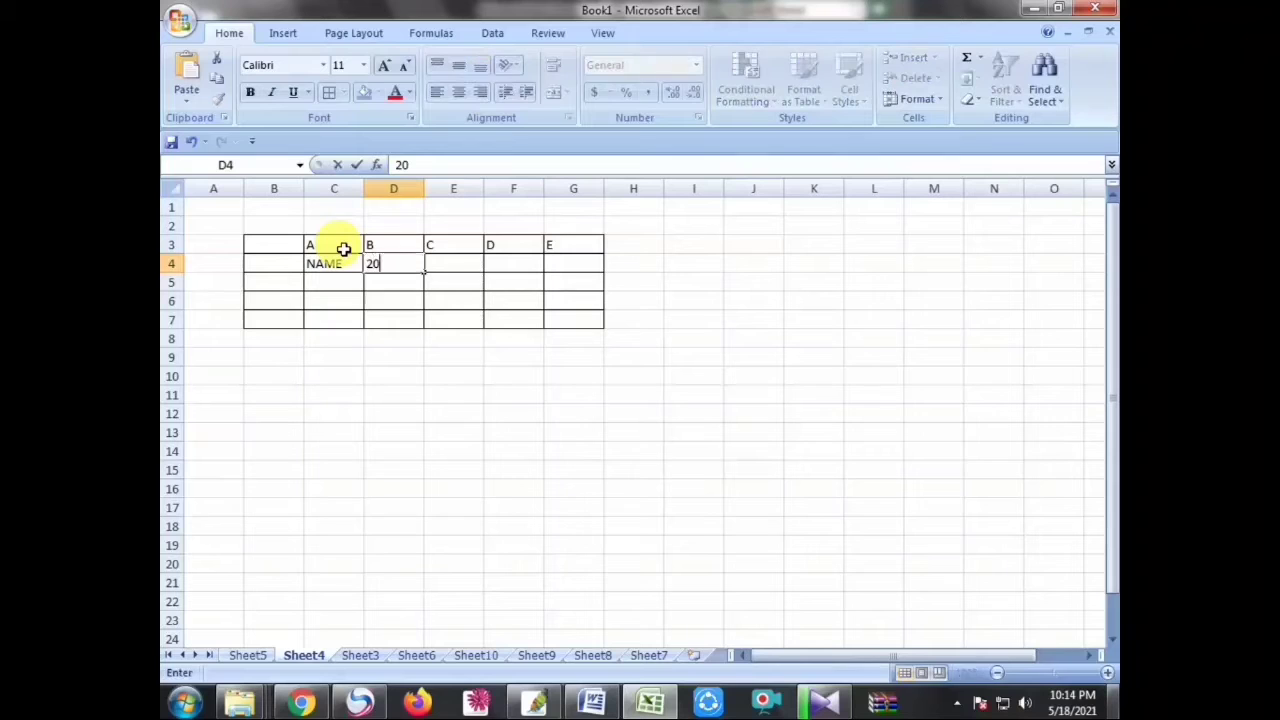
{"action": "type", "text": "11"}
{"action": "key", "text": "Tab"}
{"action": "type", "text": "20"}
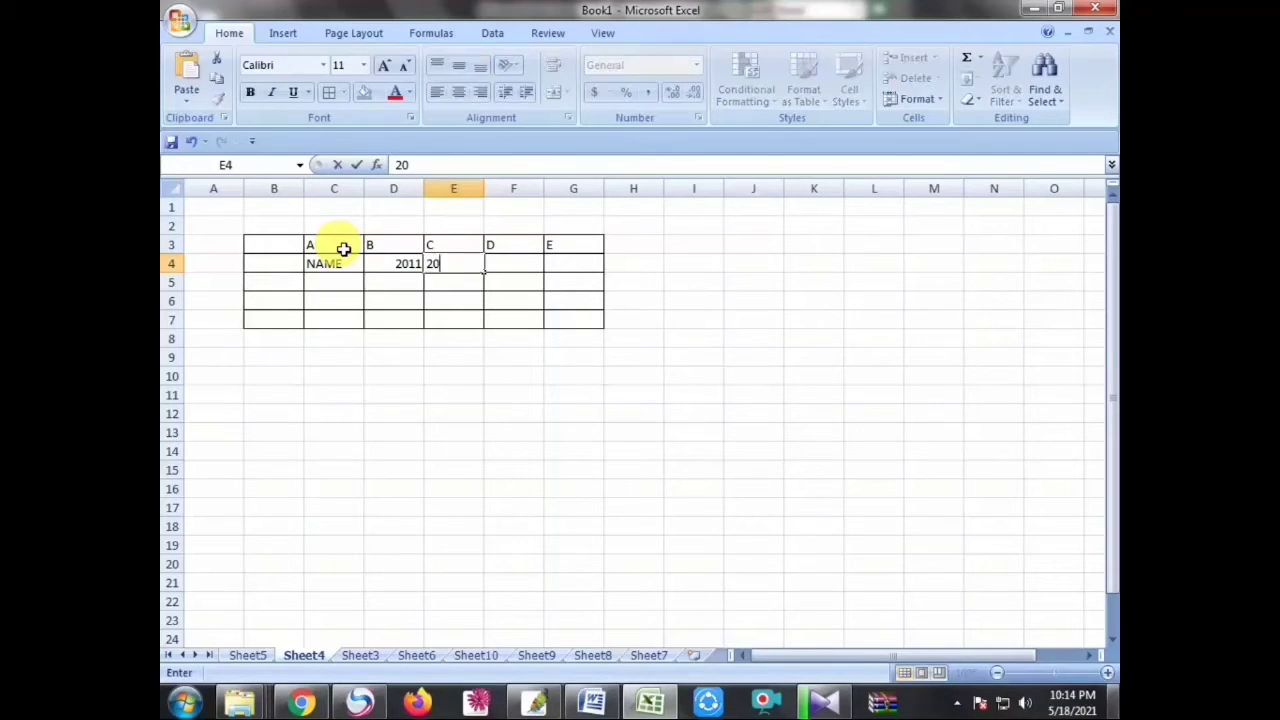
{"action": "type", "text": "12"}
{"action": "key", "text": "Tab"}
{"action": "type", "text": "2"}
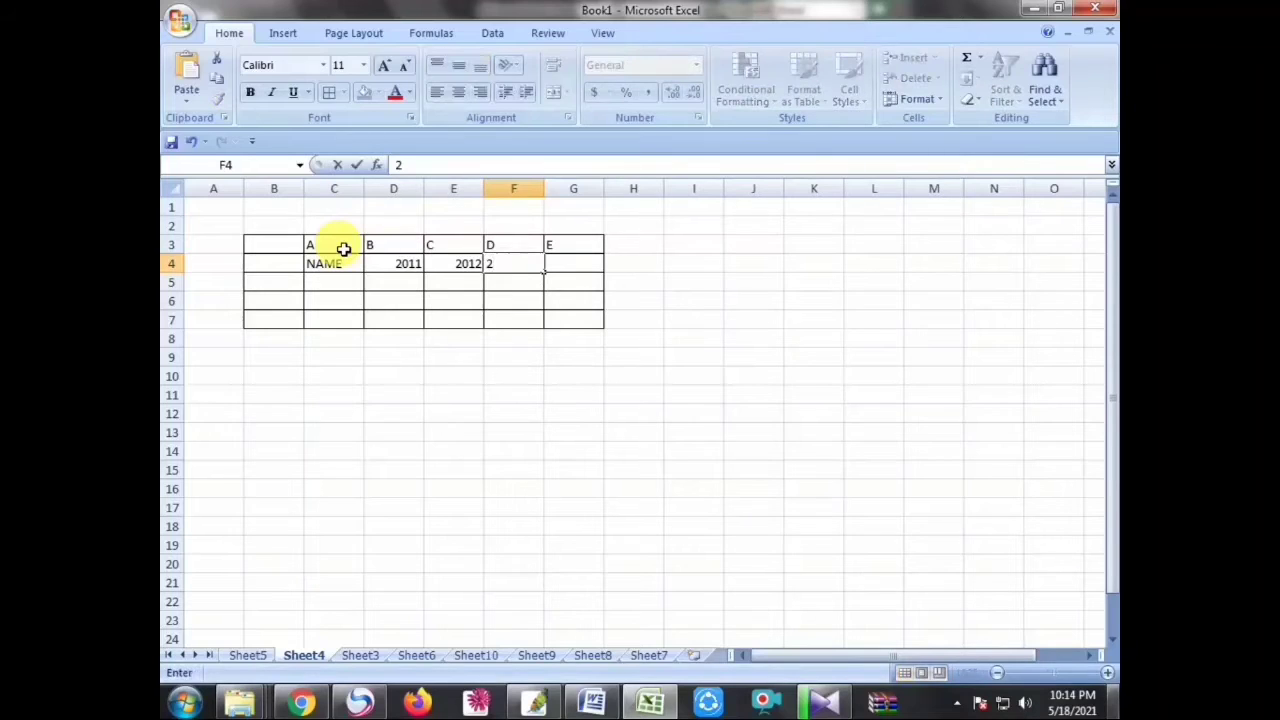
{"action": "type", "text": "013"}
{"action": "key", "text": "Tab"}
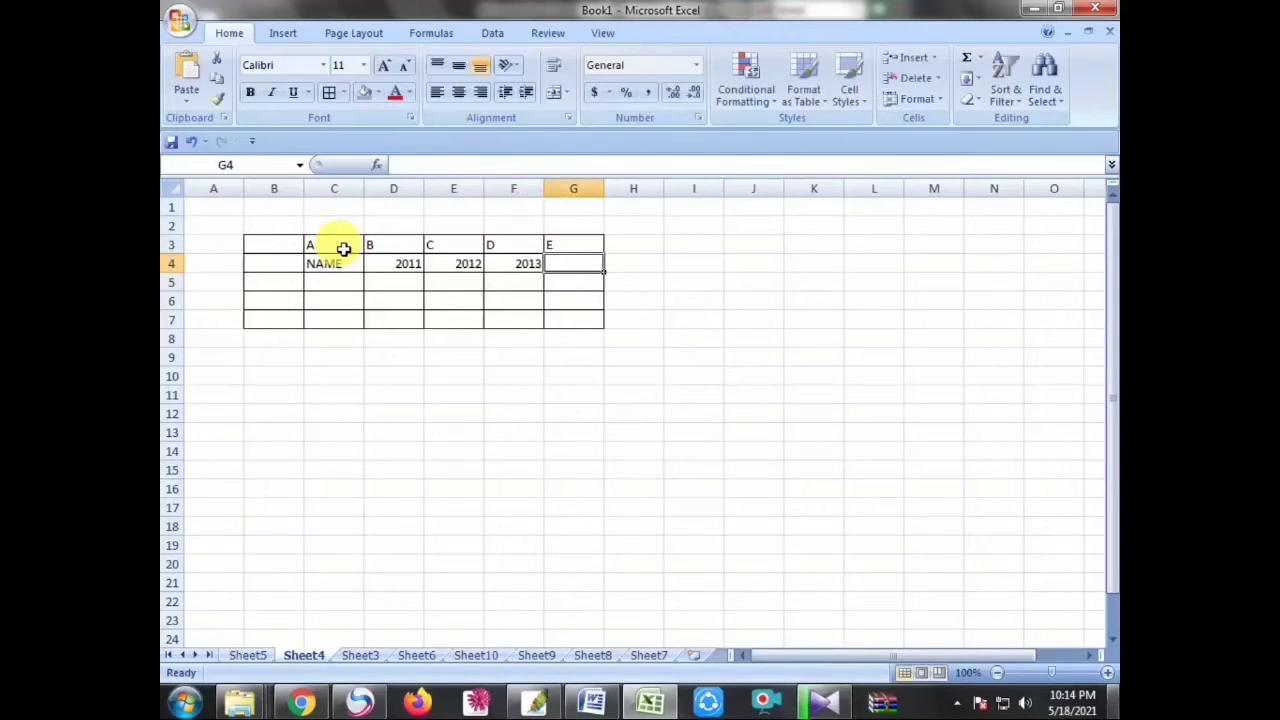
{"action": "type", "text": "201"}
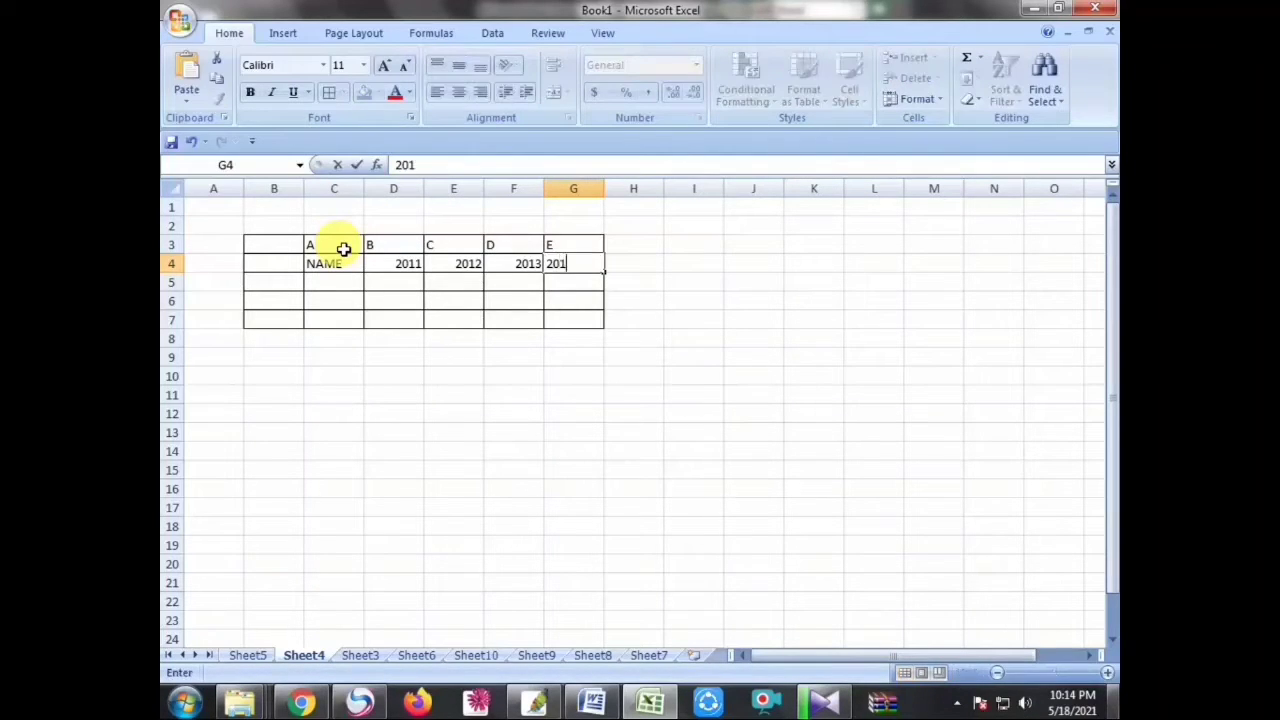
{"action": "type", "text": "4"}
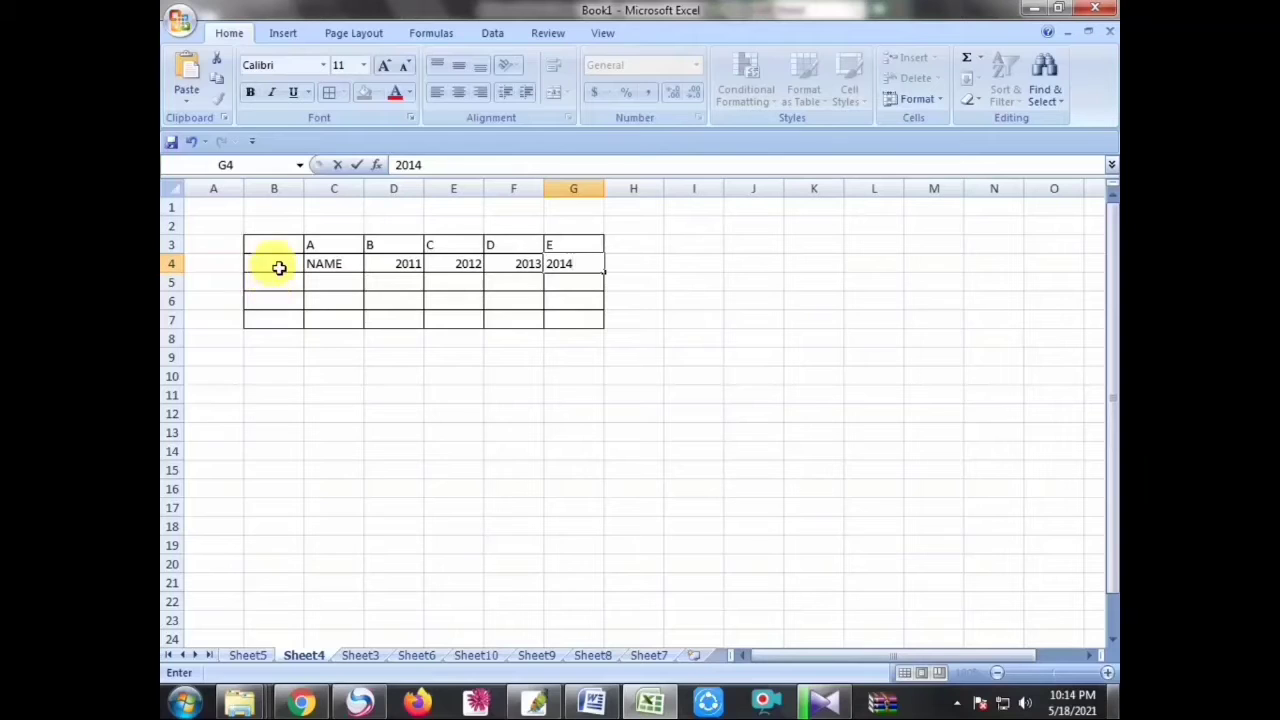
Step: Number the rows 1 and 2 in cells B5 and B6
{"action": "left_click", "coordinate": [279, 267]}
{"action": "double_click", "coordinate": [279, 267]}
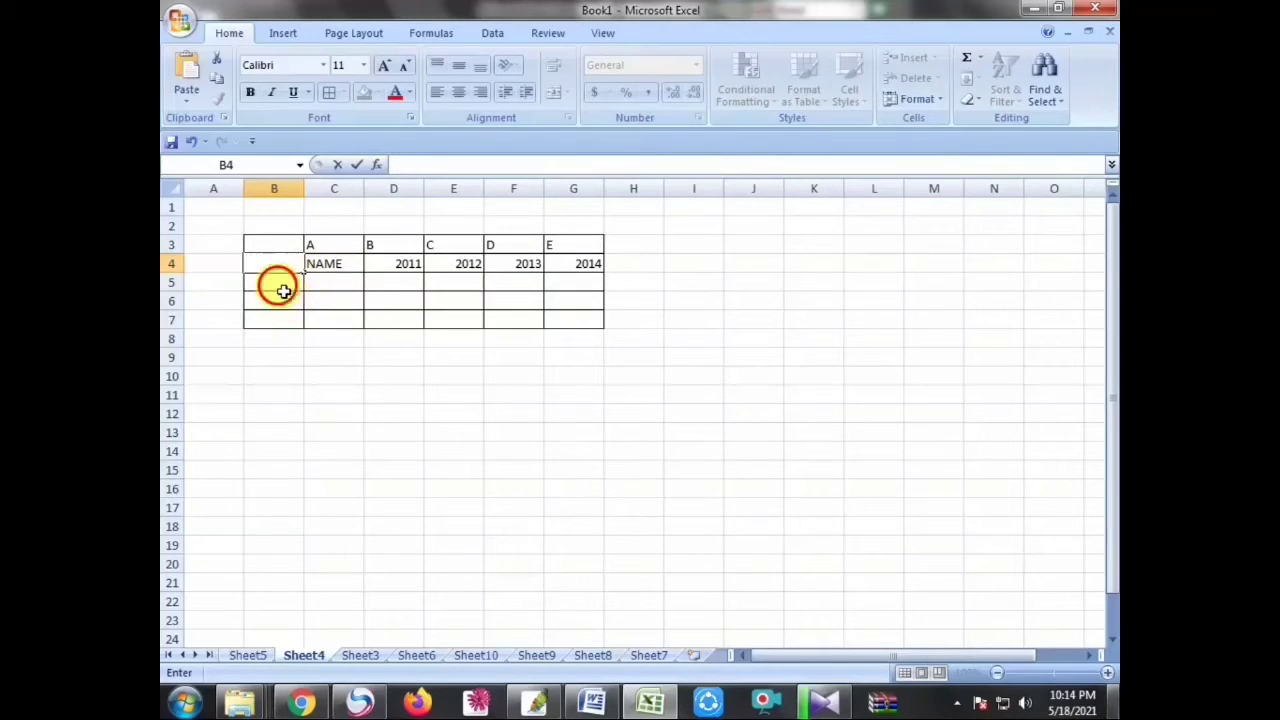
{"action": "left_click", "coordinate": [279, 286]}
{"action": "type", "text": "1"}
{"action": "key", "text": "Return"}
{"action": "type", "text": "2"}
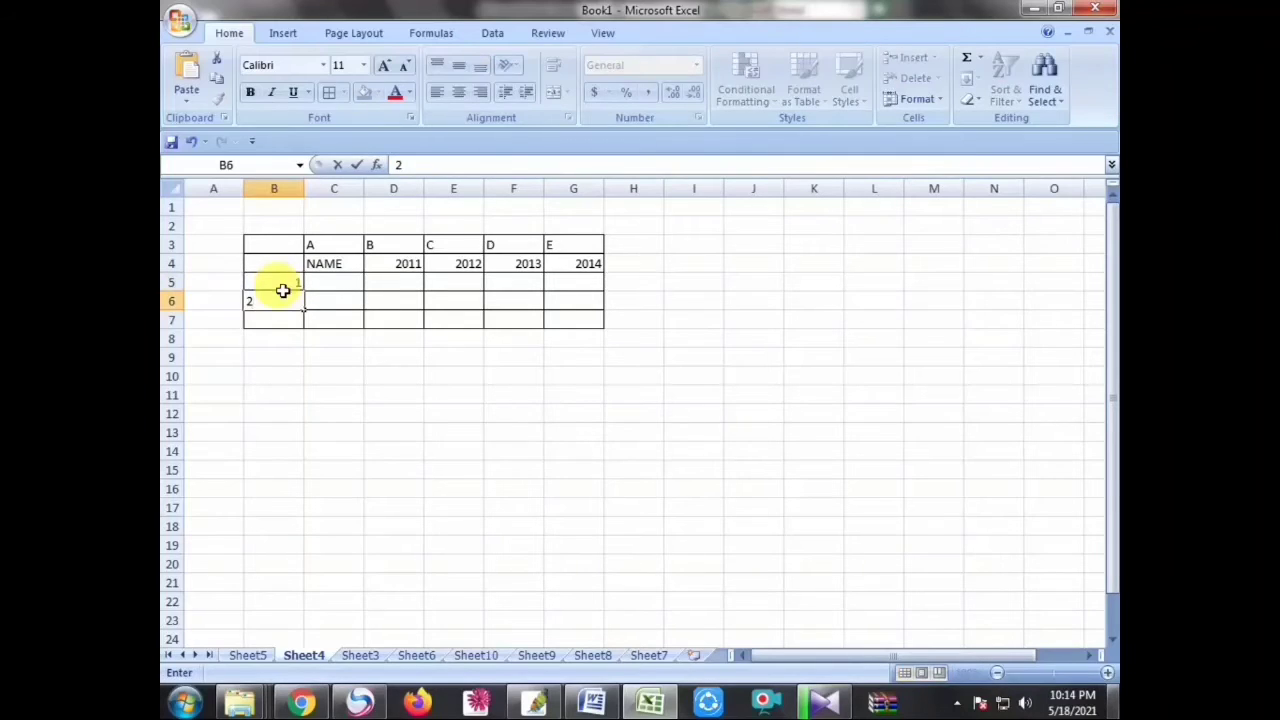
{"action": "key", "text": "Return"}
Step: Enter row number 3 in B7 and the label MALE in C5
{"action": "type", "text": "3"}
{"action": "left_click", "coordinate": [318, 376]}
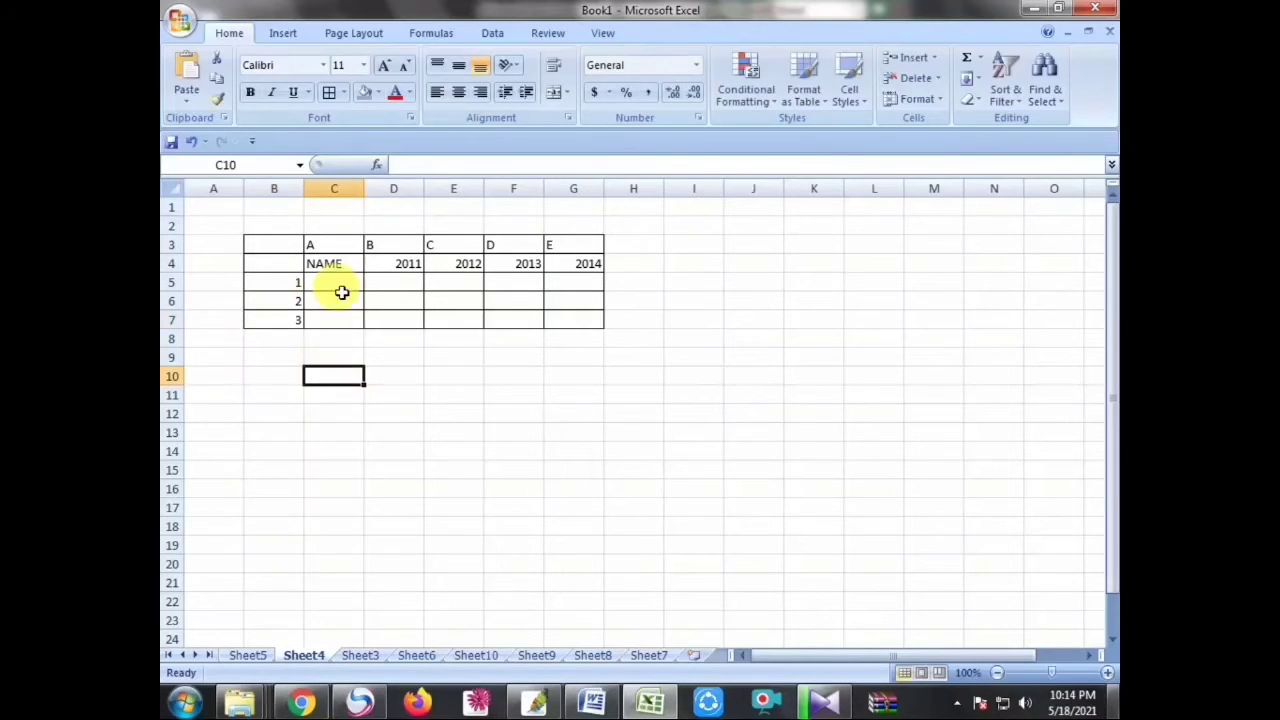
{"action": "left_click", "coordinate": [341, 288]}
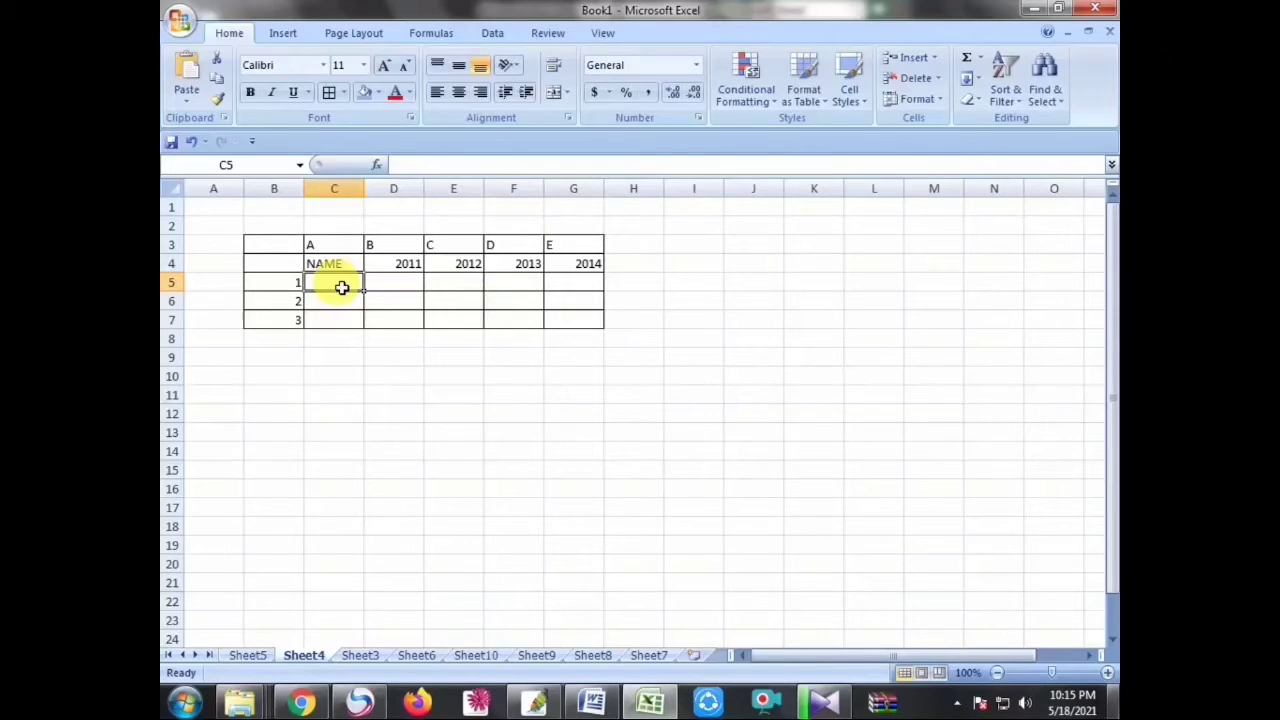
{"action": "double_click", "coordinate": [341, 287]}
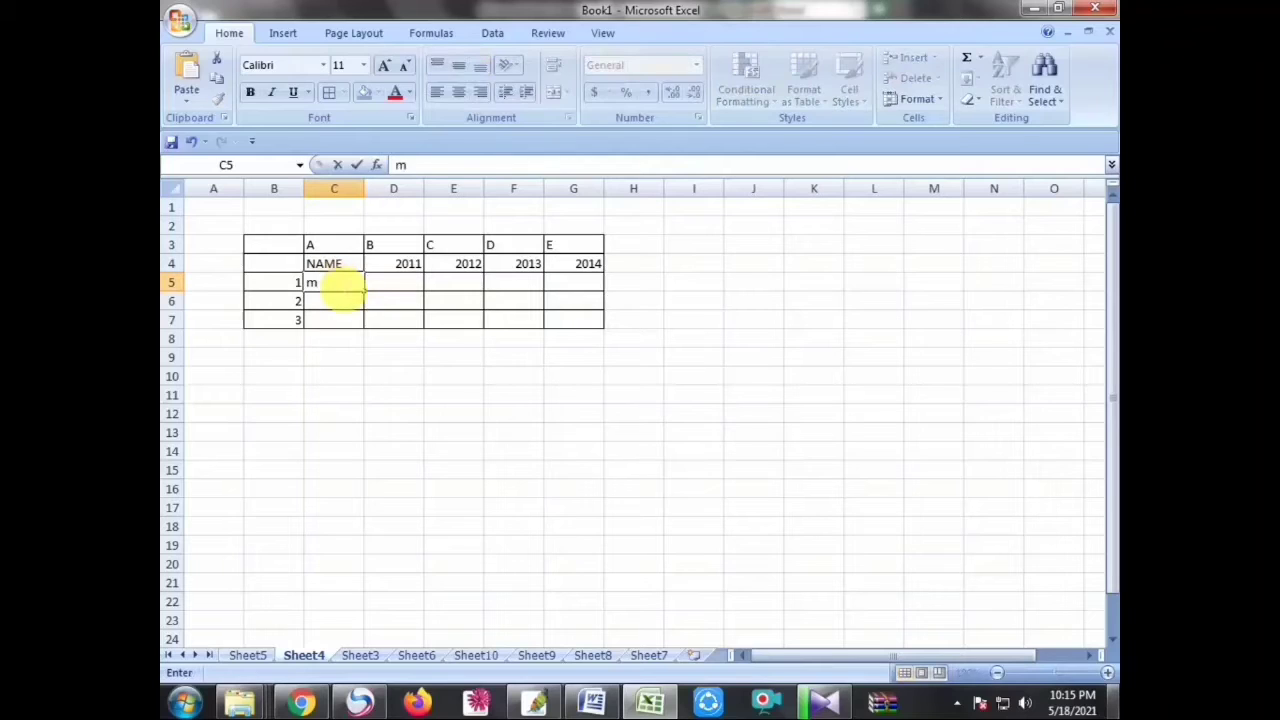
{"action": "type", "text": "M"}
{"action": "type", "text": "ALE"}
{"action": "key", "text": "Tab"}
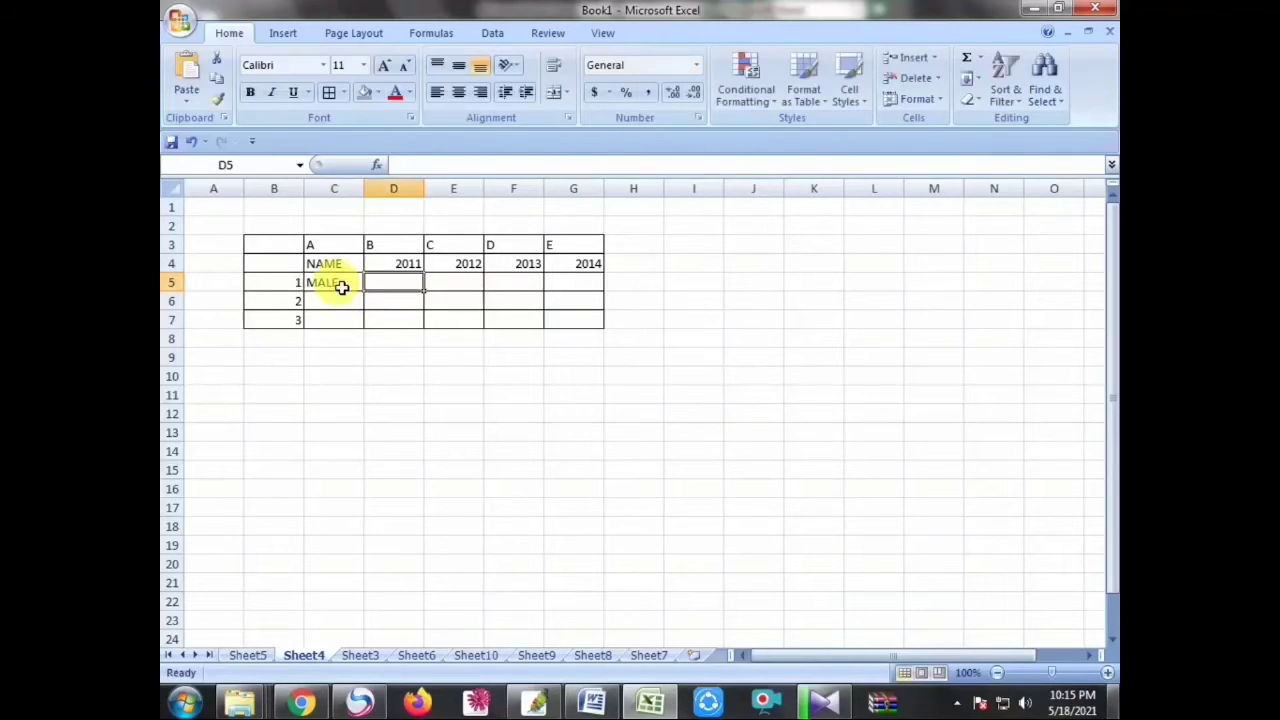
Step: Enter 7000 and 12000 as MALE's 2011 and 2012 figures, correcting E5
{"action": "type", "text": "7"}
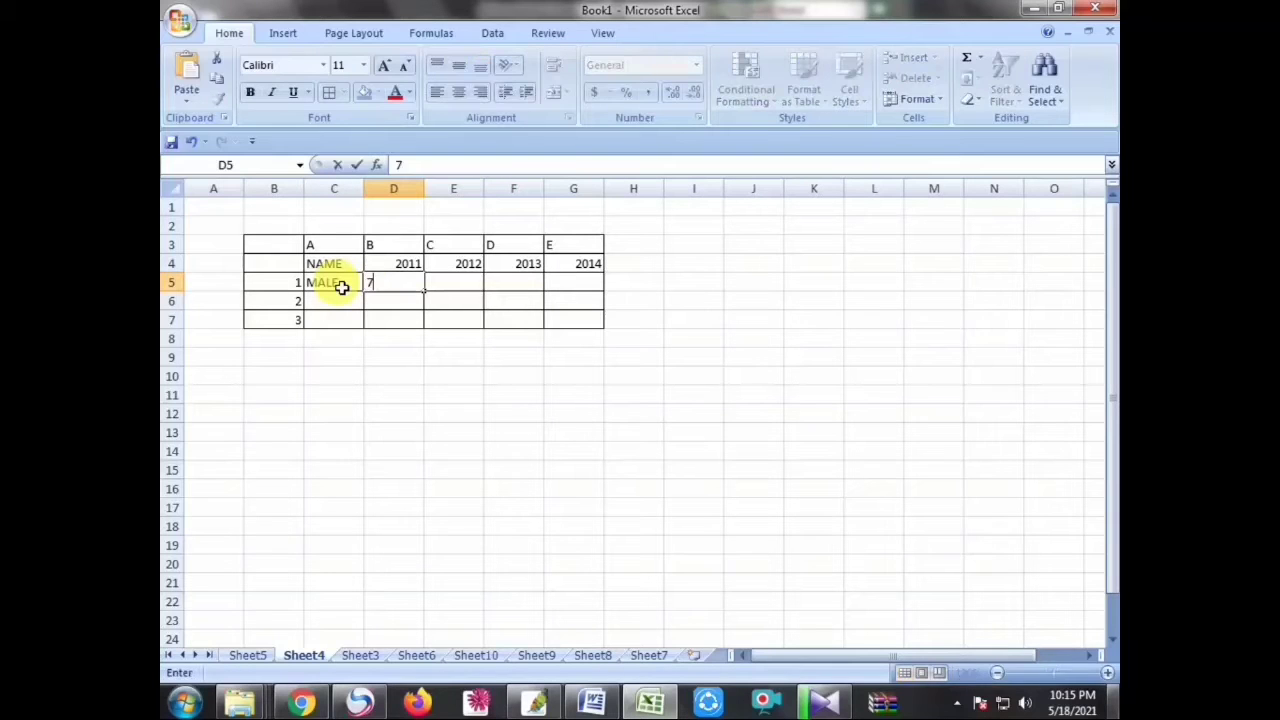
{"action": "type", "text": "000"}
{"action": "key", "text": "Tab"}
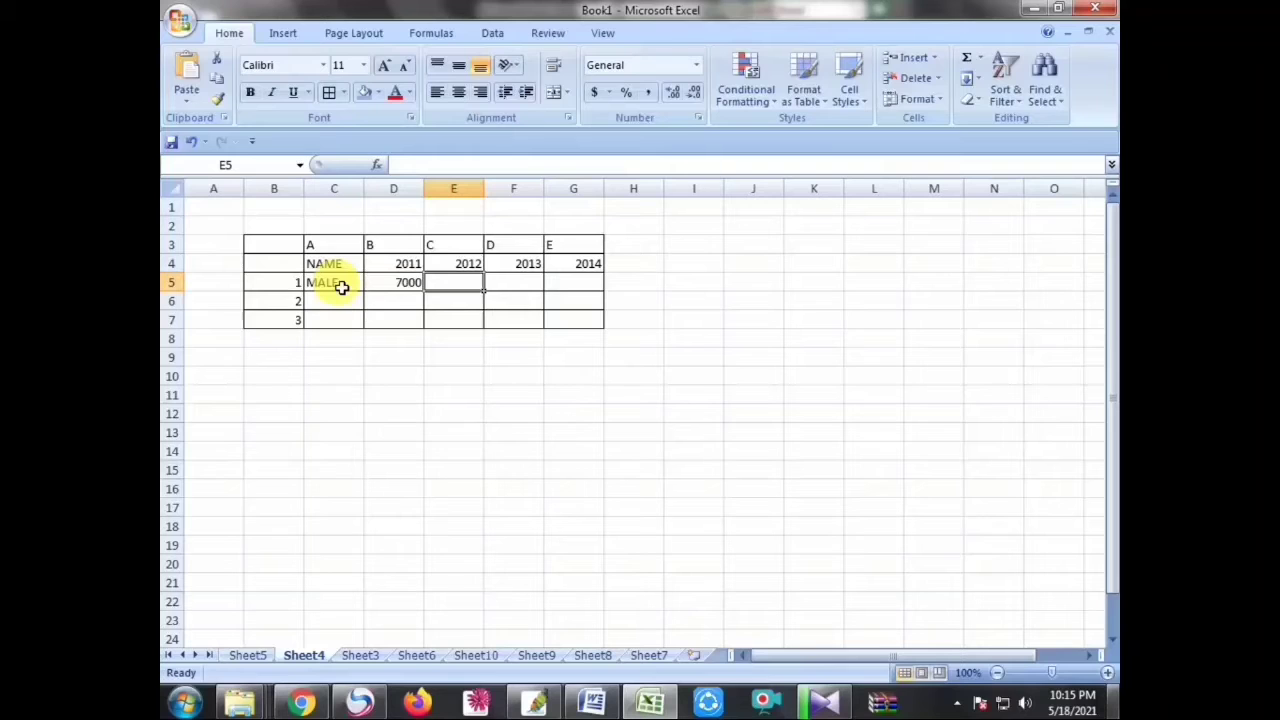
{"action": "type", "text": "12000"}
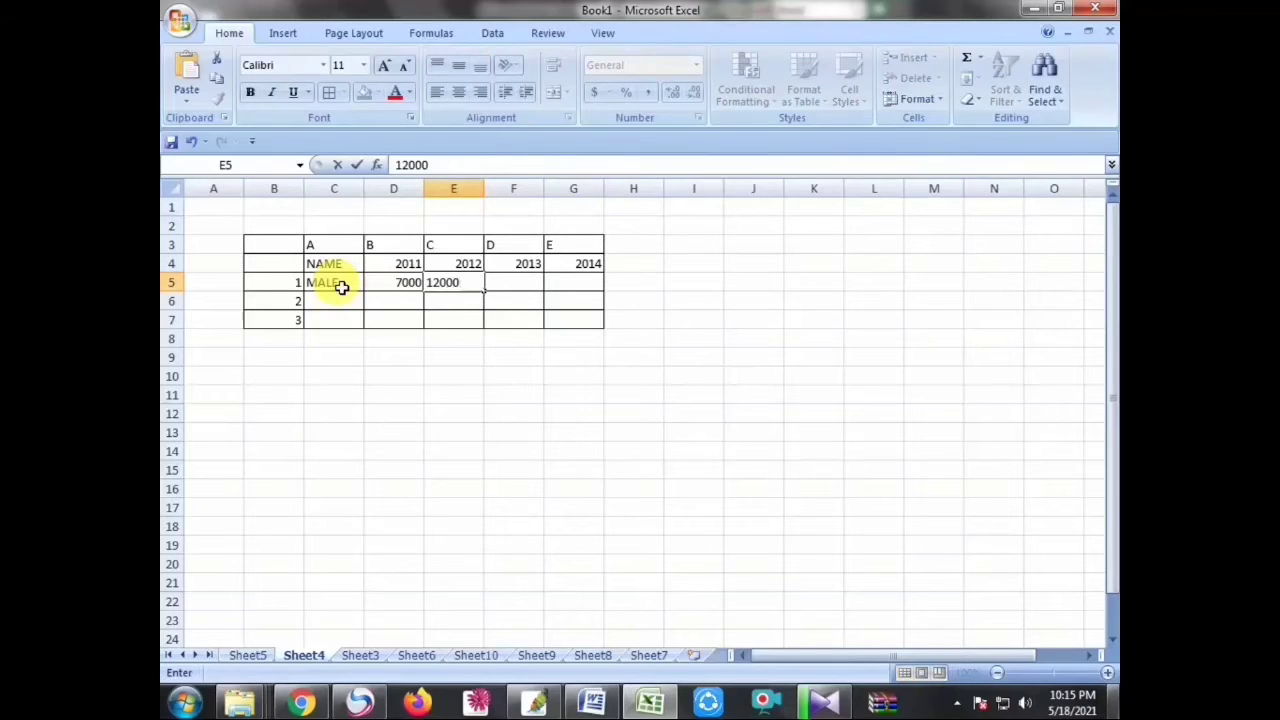
{"action": "key", "text": "BackSpace"}
{"action": "key", "text": "Tab"}
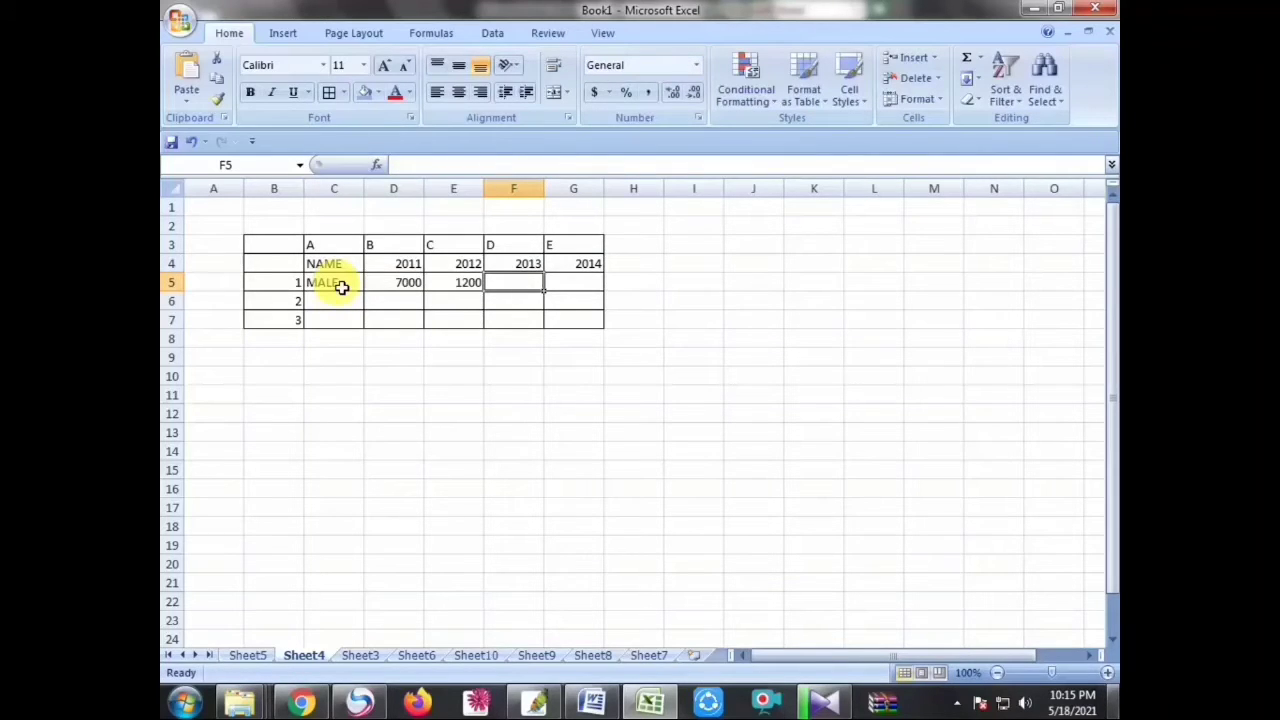
{"action": "double_click", "coordinate": [480, 286]}
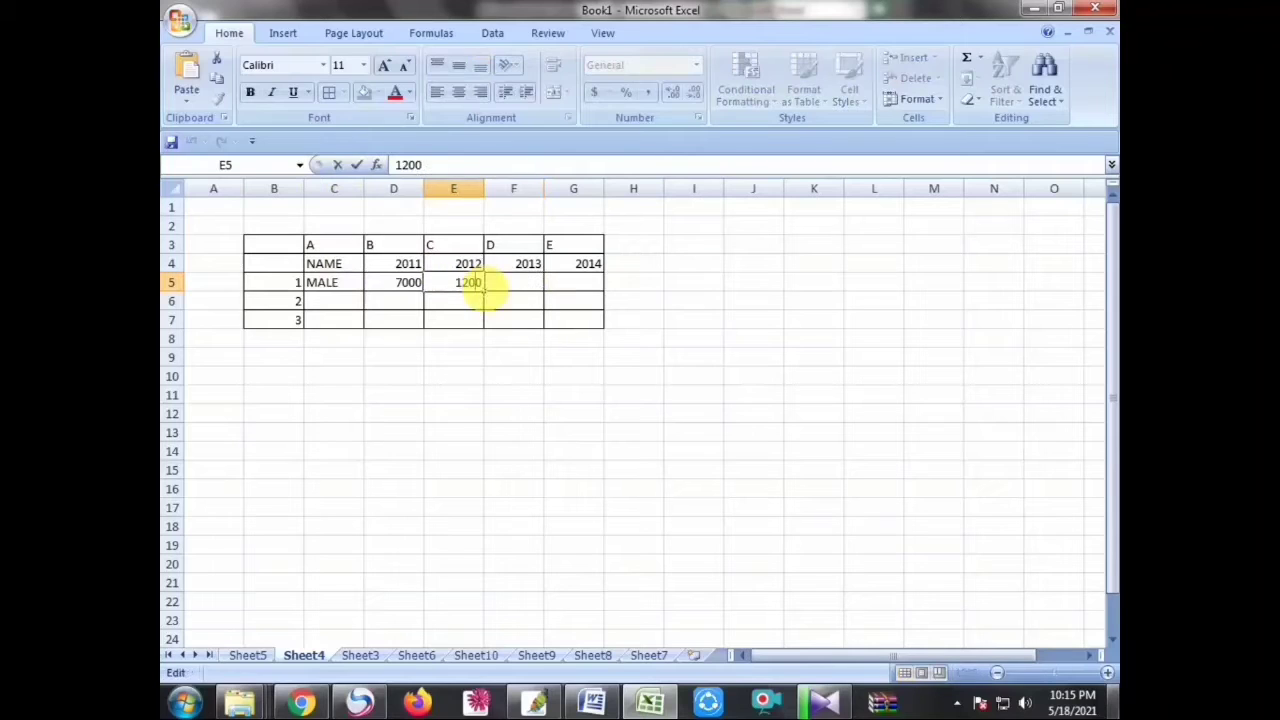
{"action": "type", "text": "0"}
{"action": "left_click", "coordinate": [519, 286]}
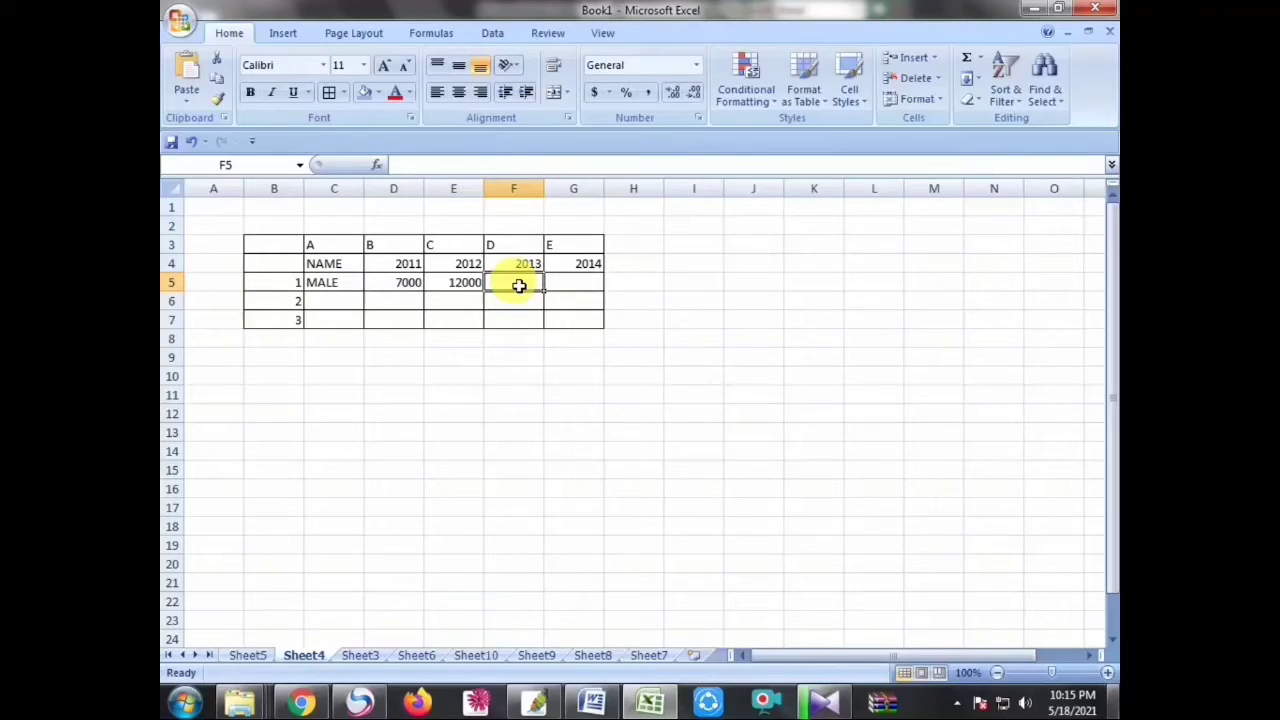
Step: Enter 17000 and 22000 as MALE's 2013 and 2014 figures
{"action": "type", "text": "1700"}
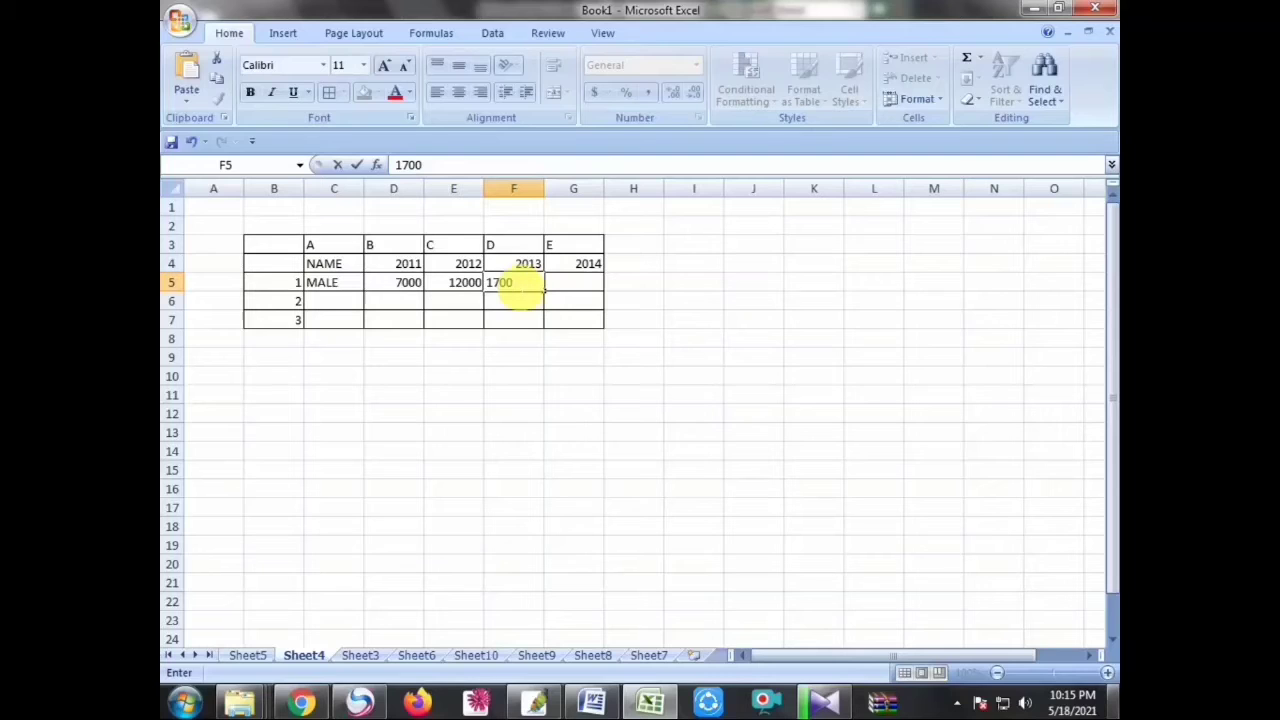
{"action": "type", "text": "0"}
{"action": "key", "text": "Tab"}
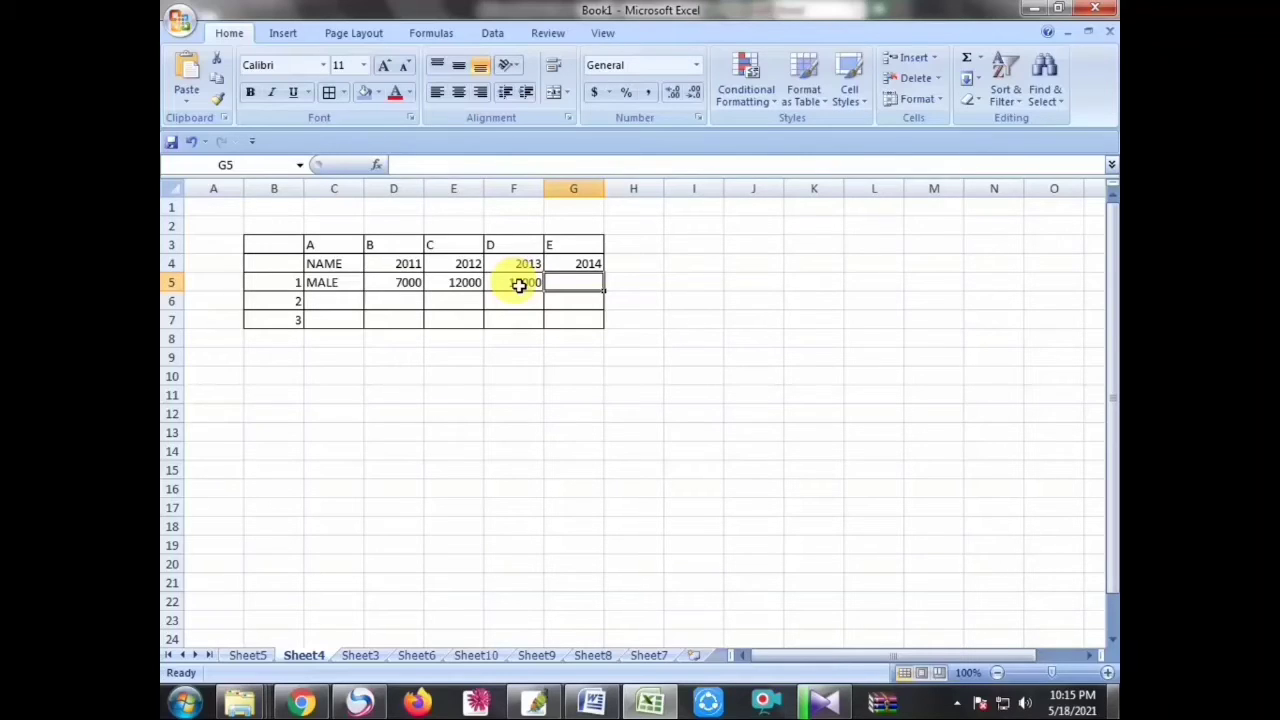
{"action": "type", "text": "22000"}
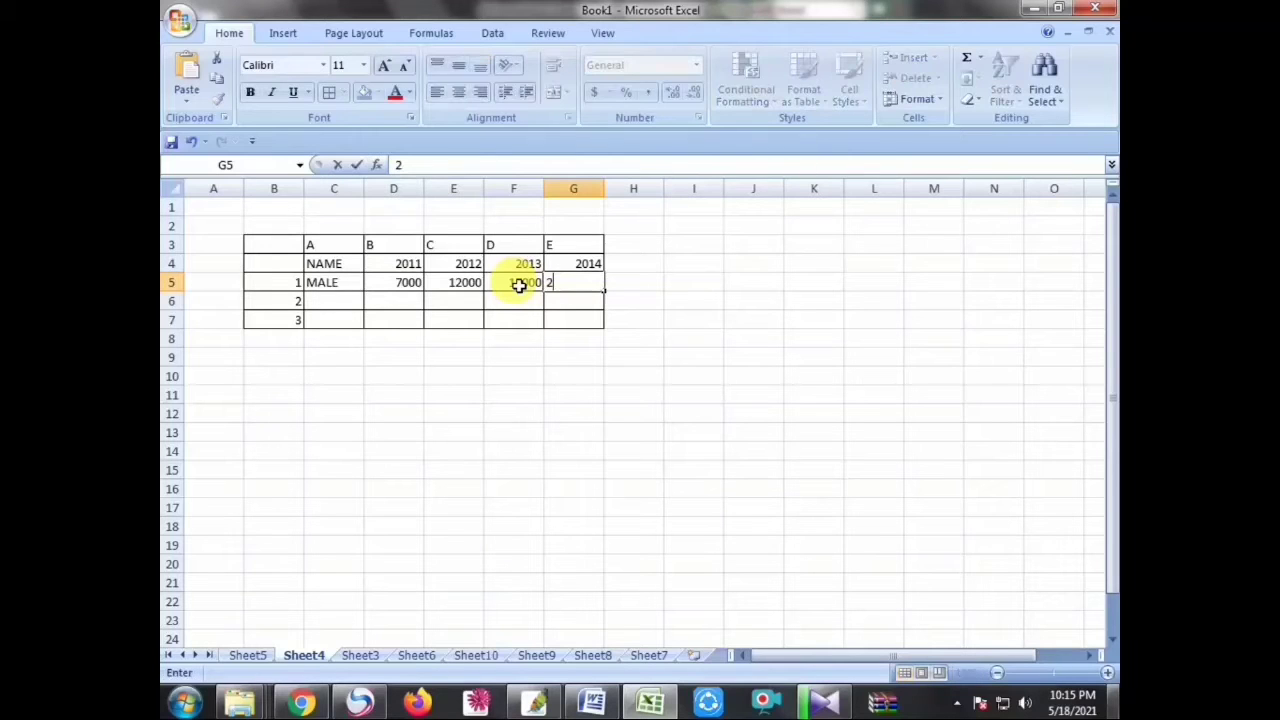
{"action": "left_click", "coordinate": [334, 305]}
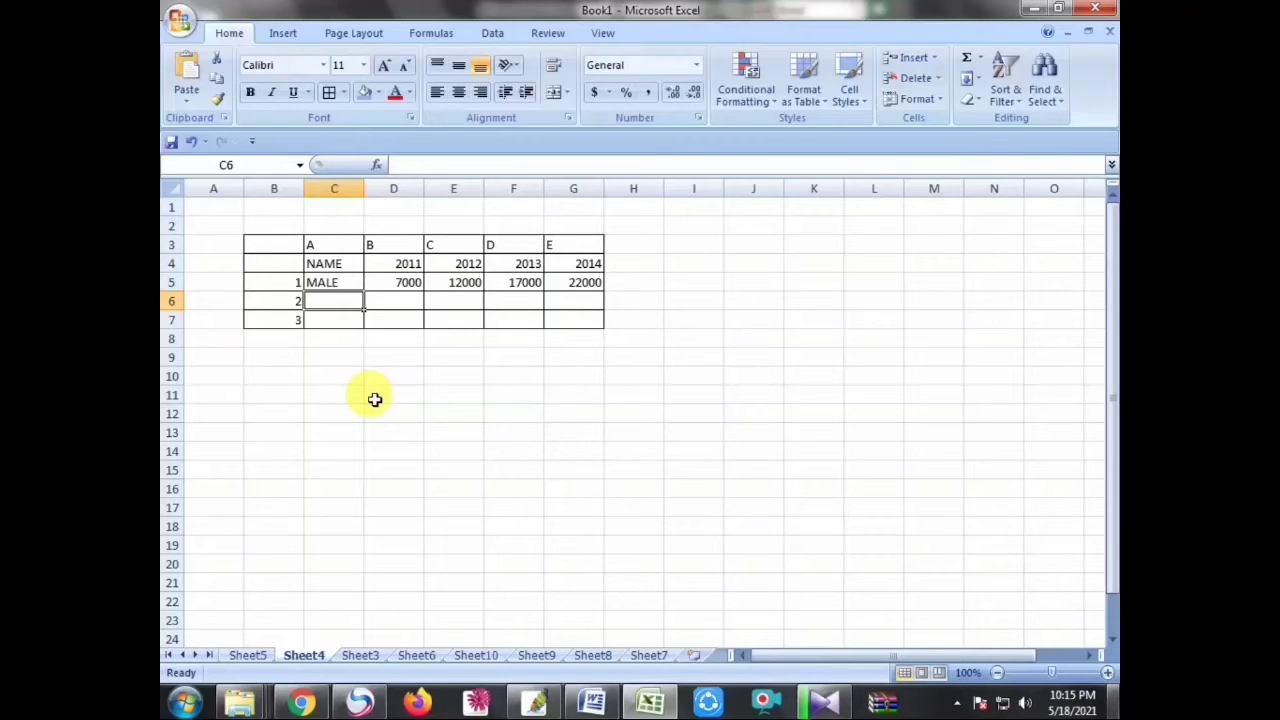
Step: Enter the FEMAL row in C6 with values 6000, 8000, 11000 and 14000 in D6:G6
{"action": "type", "text": "F"}
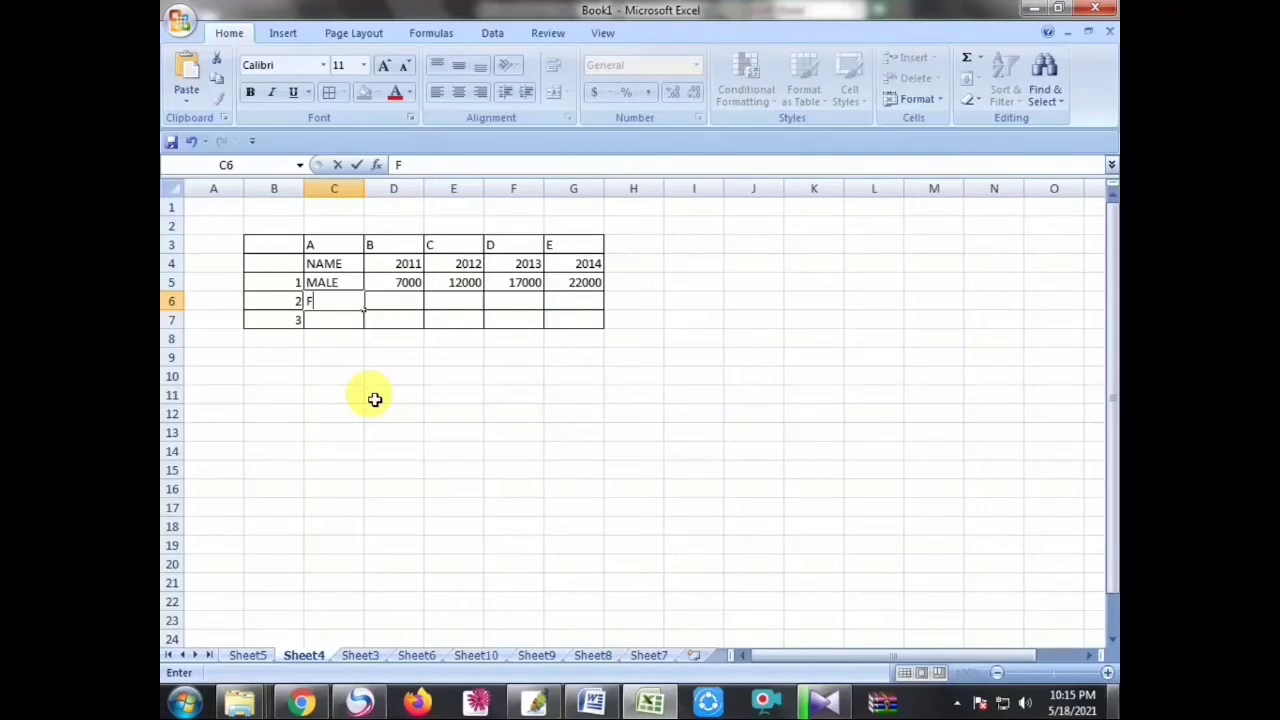
{"action": "type", "text": "EMAL"}
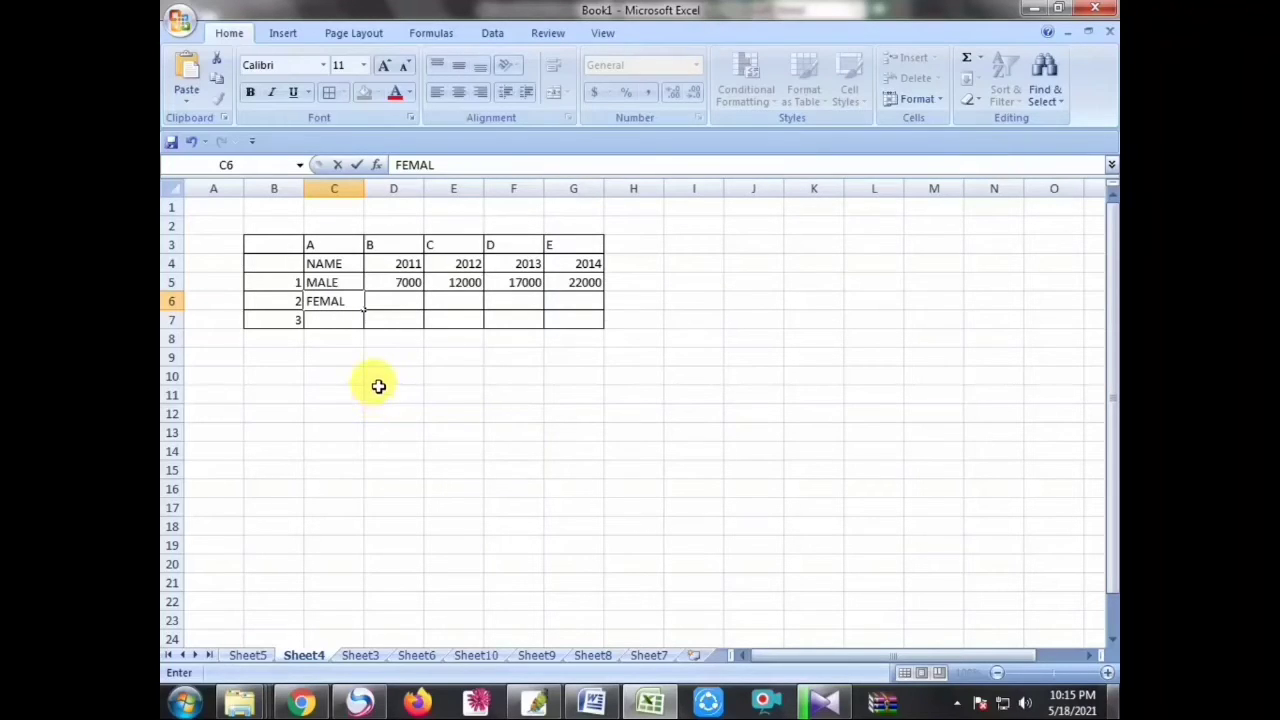
{"action": "left_click", "coordinate": [378, 384]}
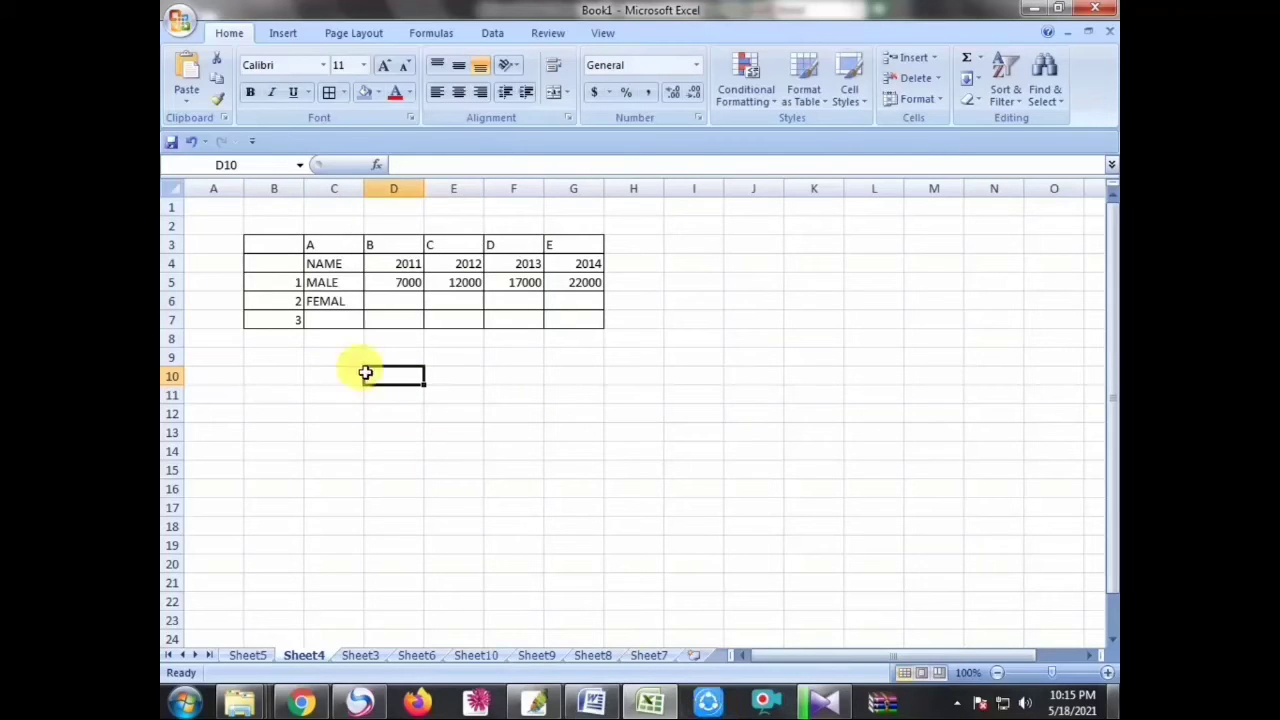
{"action": "left_click", "coordinate": [336, 308]}
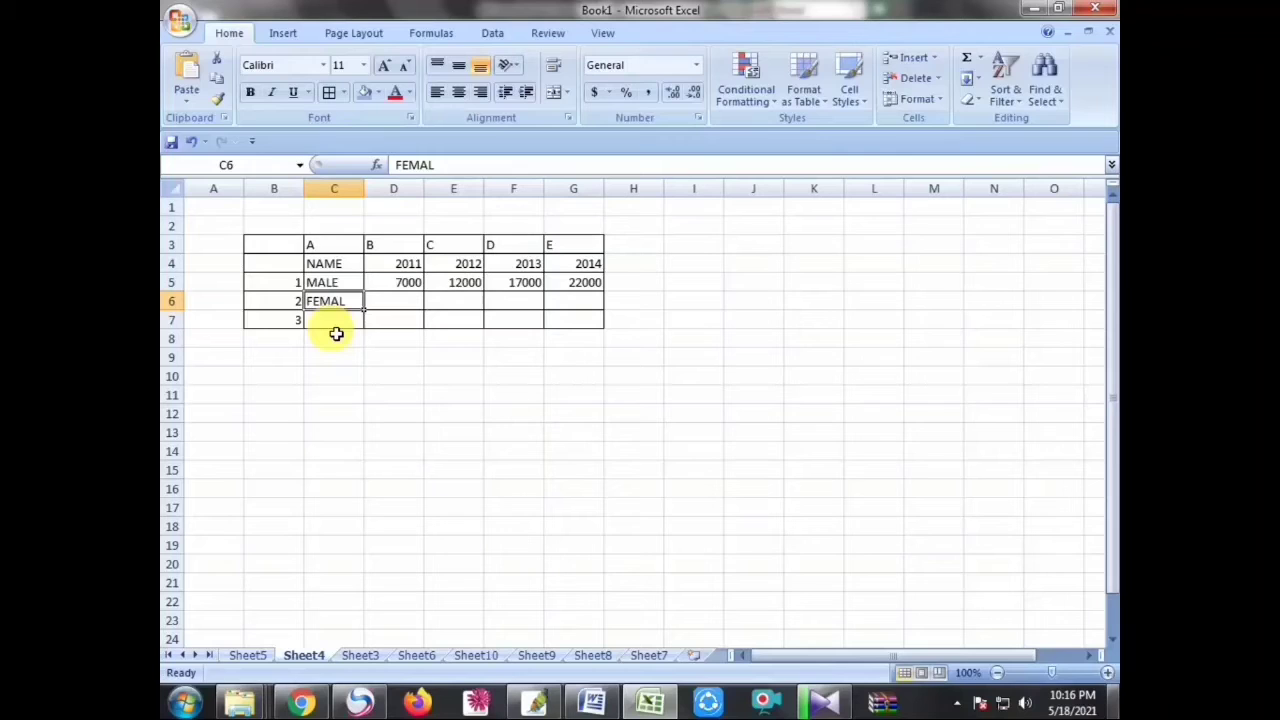
{"action": "left_click", "coordinate": [390, 308]}
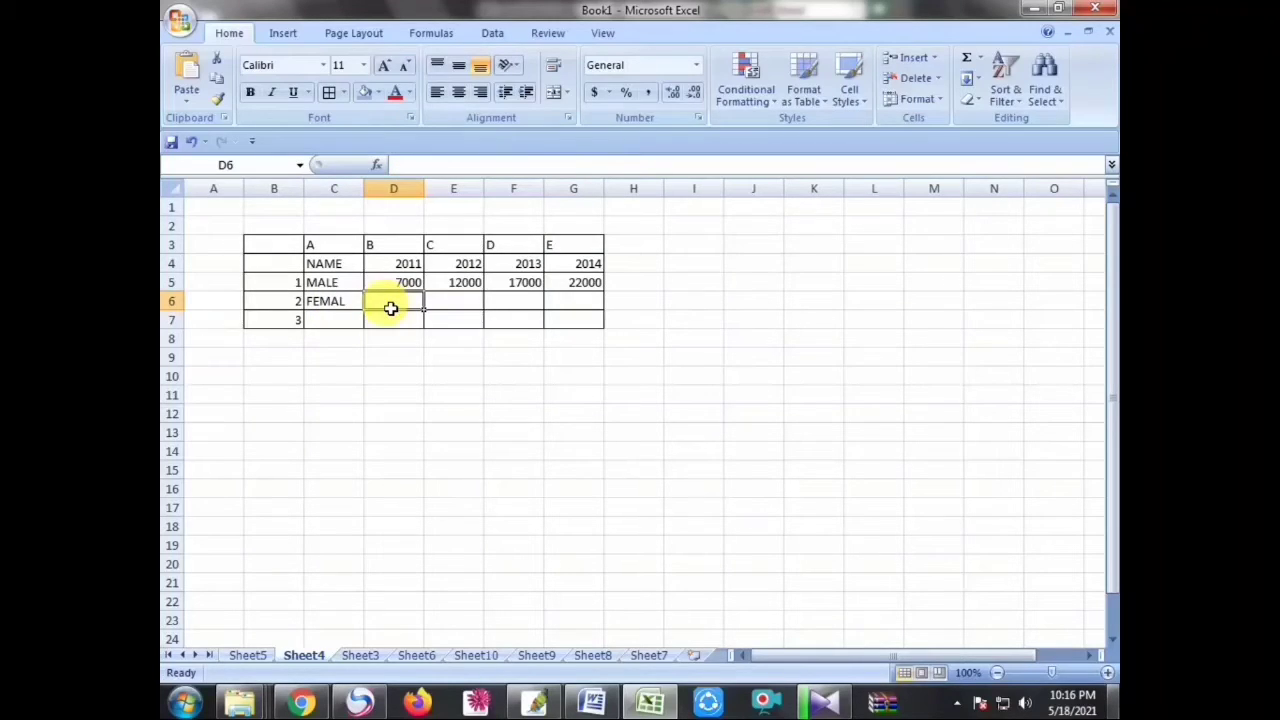
{"action": "type", "text": "6000"}
{"action": "key", "text": "Tab"}
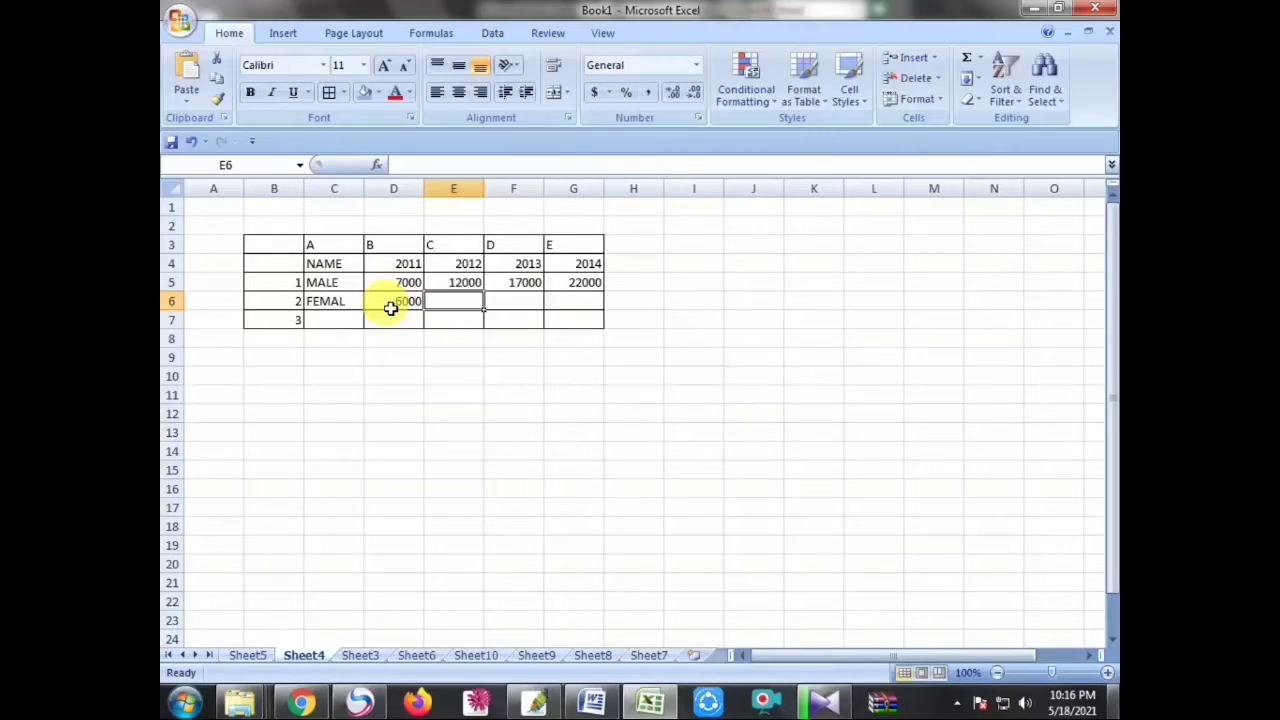
{"action": "type", "text": "8000"}
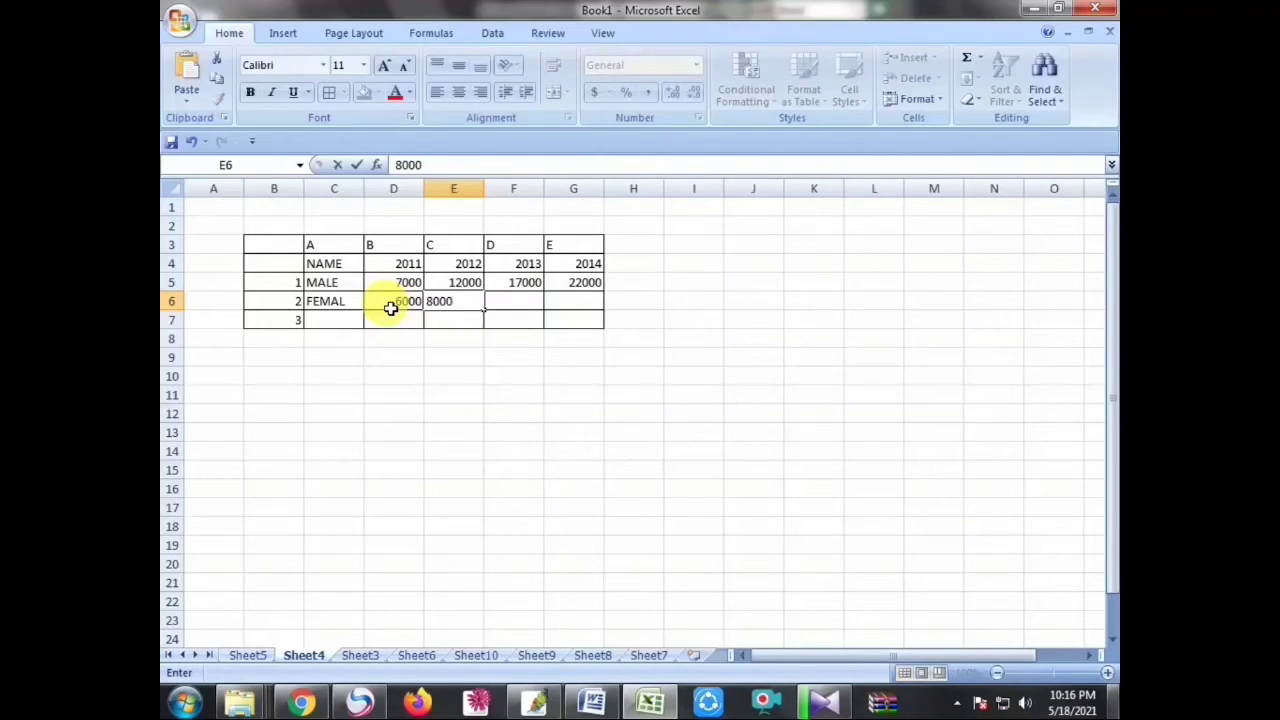
{"action": "key", "text": "Tab"}
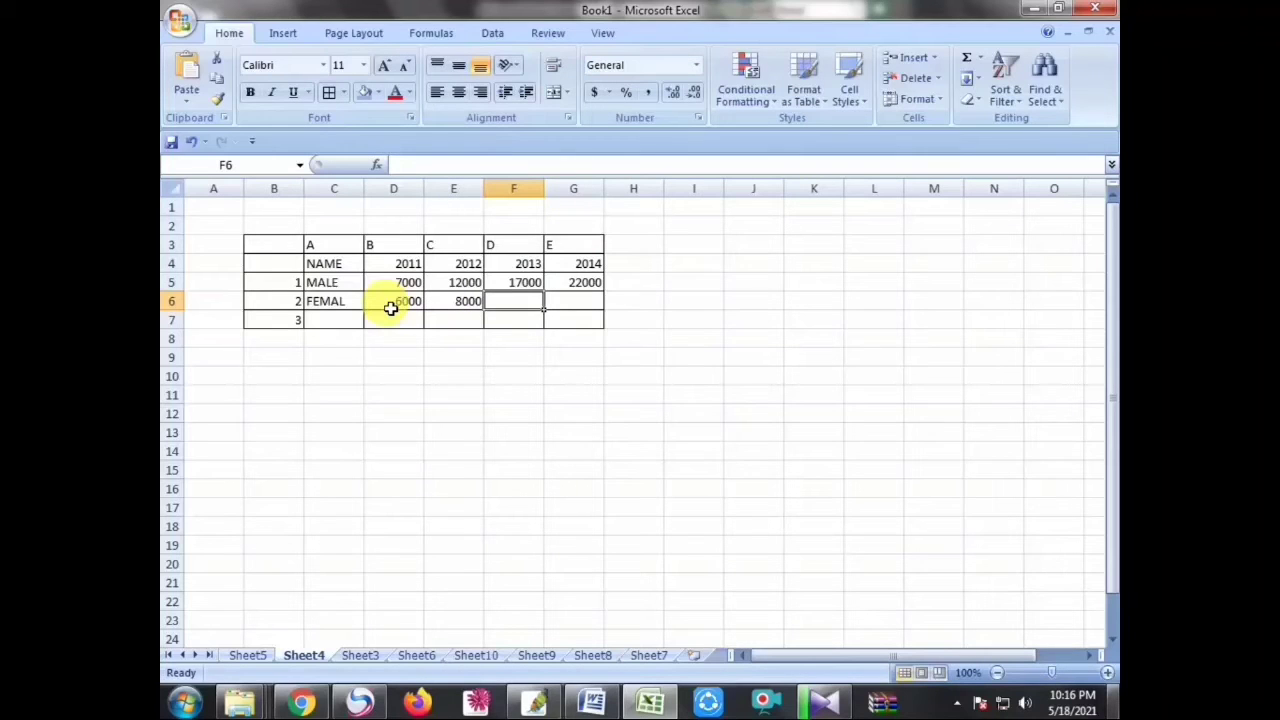
{"action": "type", "text": "1"}
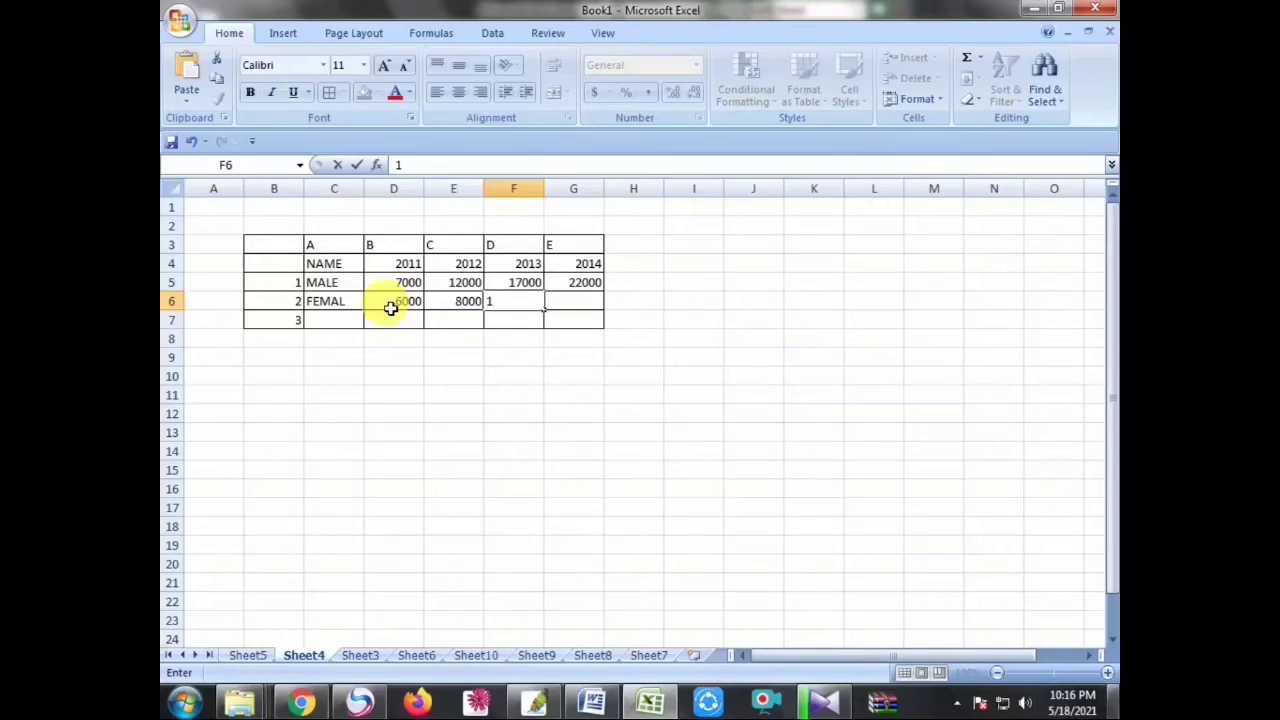
{"action": "type", "text": "1"}
{"action": "type", "text": "000"}
{"action": "key", "text": "Tab"}
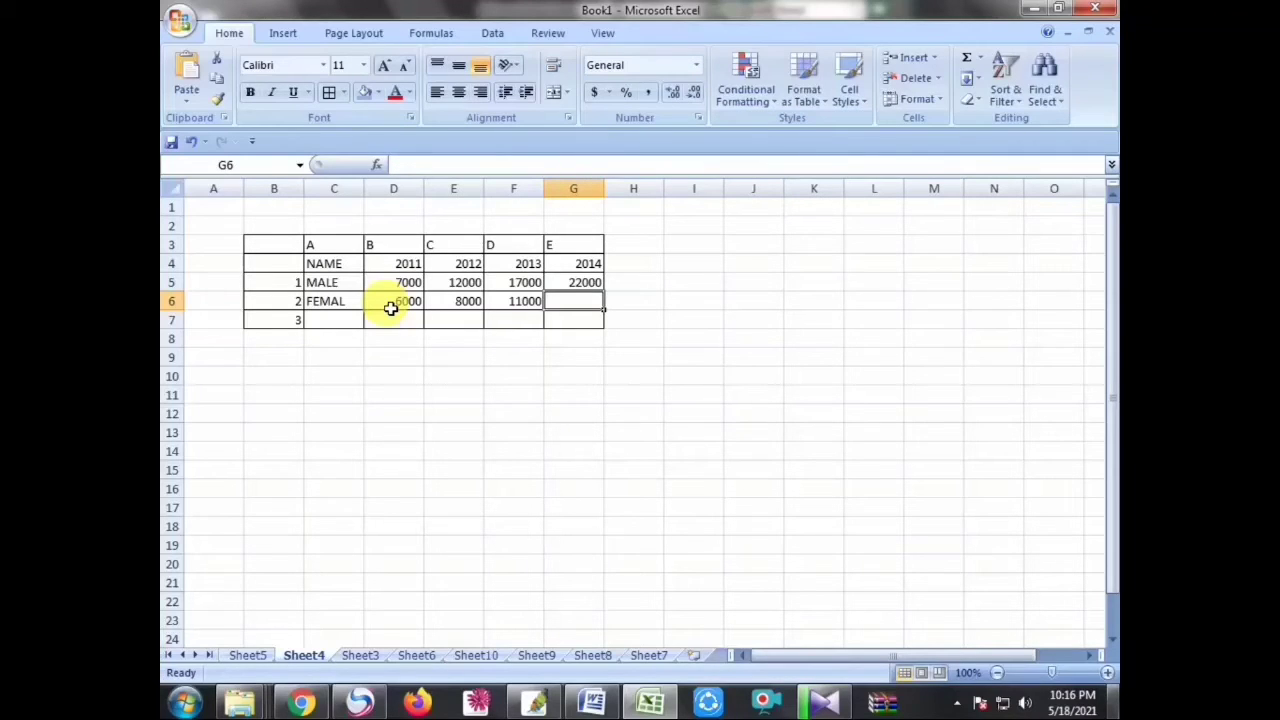
{"action": "type", "text": "14000"}
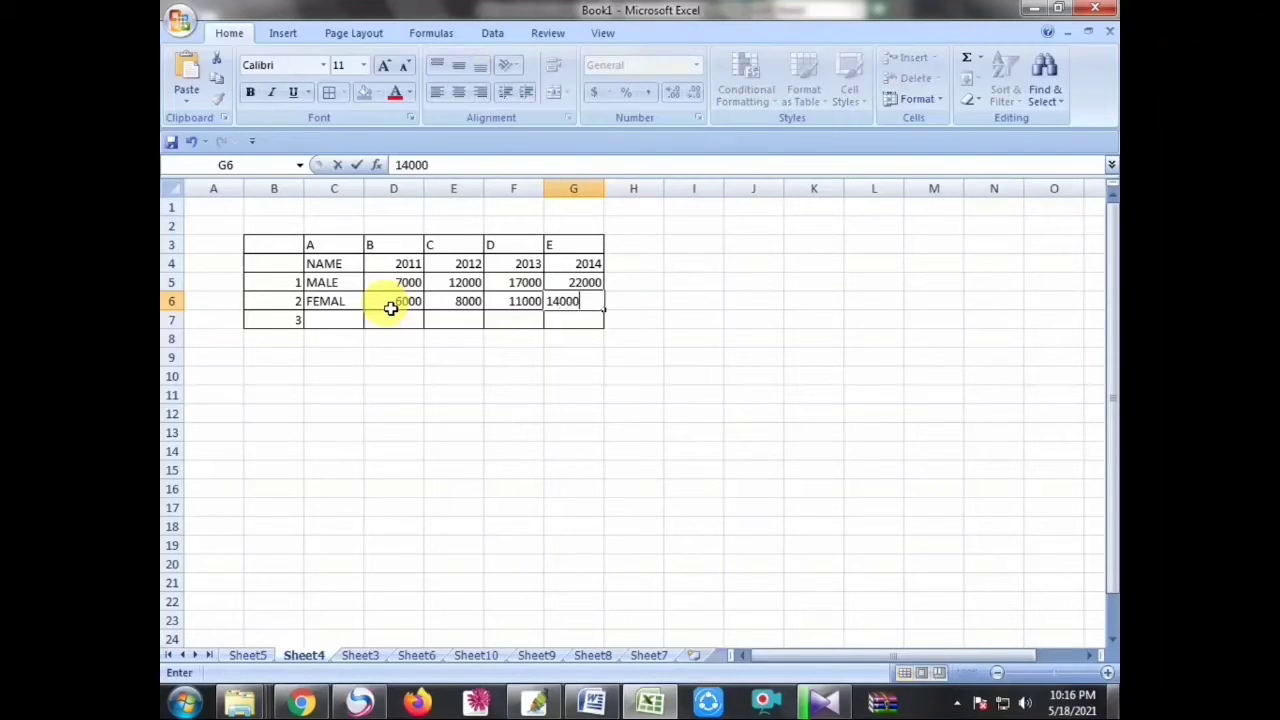
{"action": "key", "text": "Return"}
Step: Enter the CHILED row in C7 with values 4000, 6000, 8000 and 11000 in D7:G7
{"action": "key", "text": "Left"}
{"action": "key", "text": "Left"}
{"action": "key", "text": "Left"}
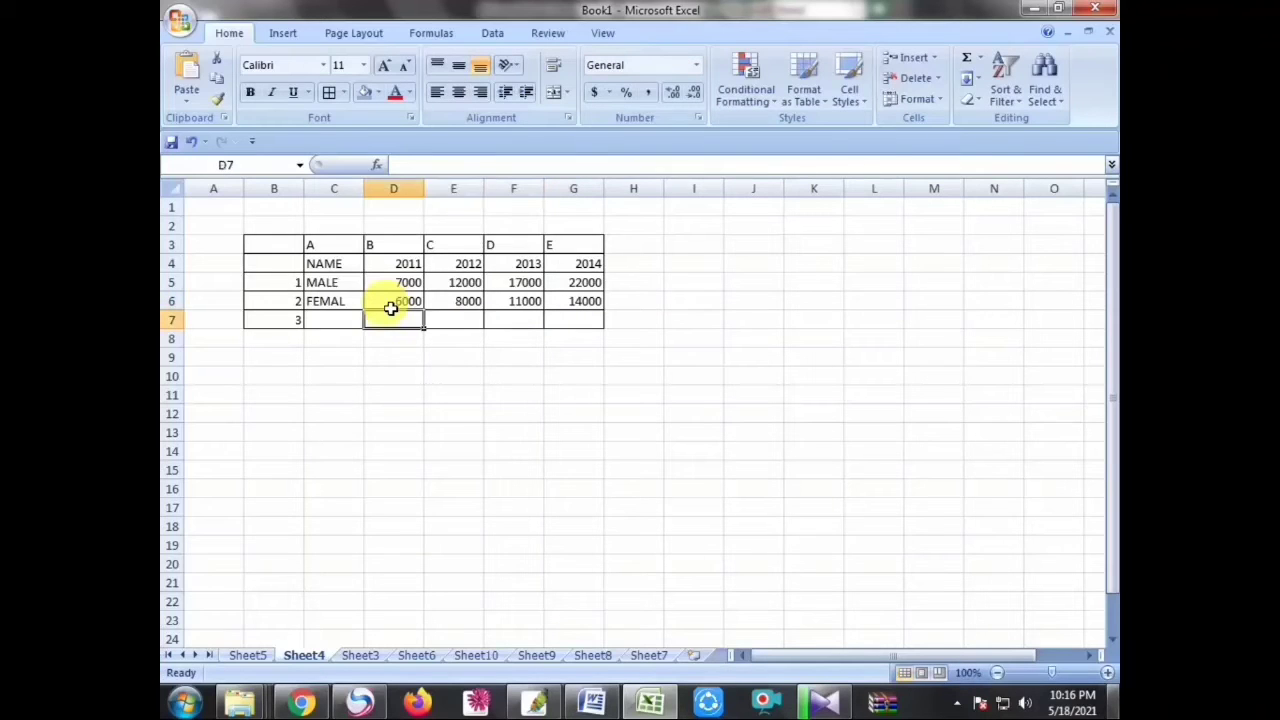
{"action": "key", "text": "Left"}
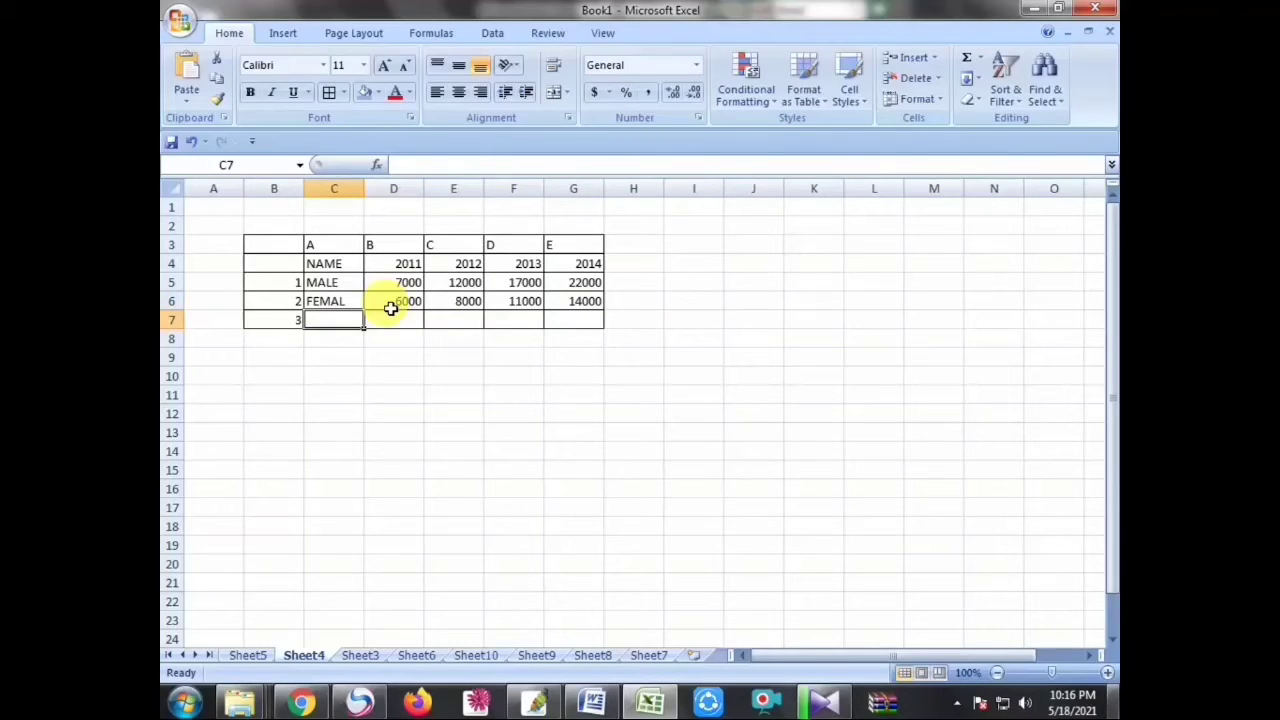
{"action": "type", "text": "CHIL"}
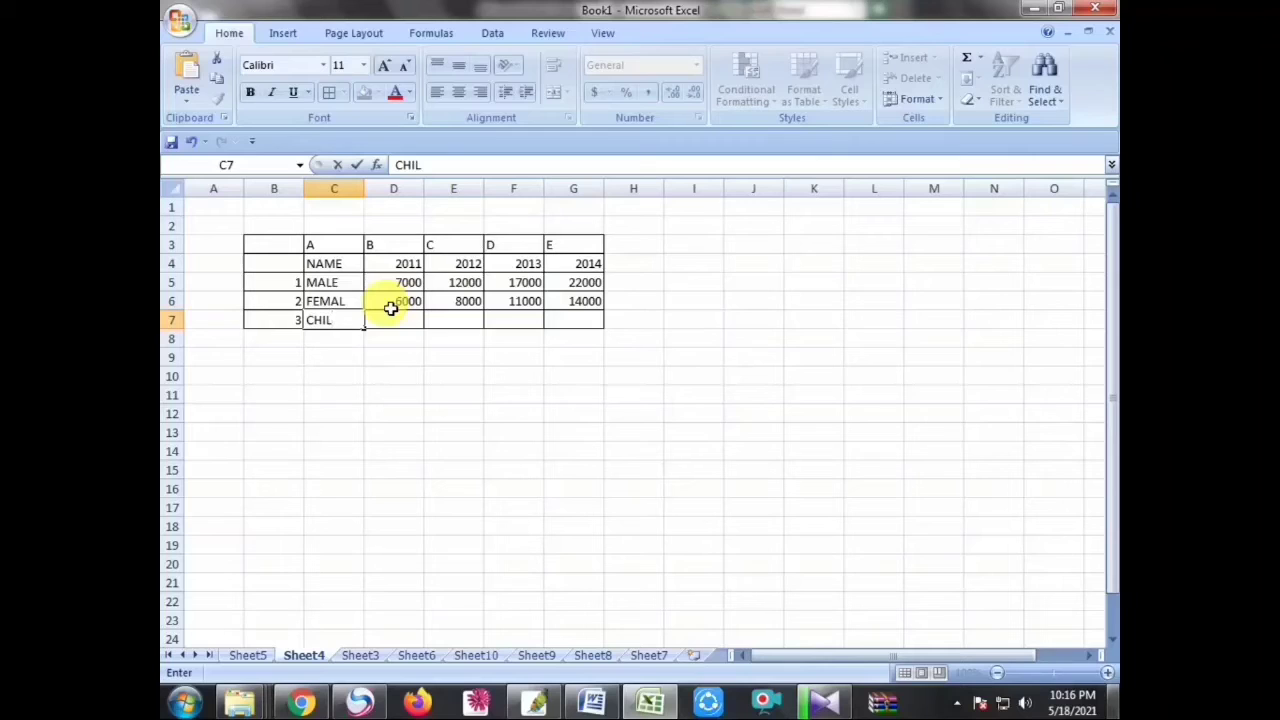
{"action": "type", "text": "ED"}
{"action": "key", "text": "Right"}
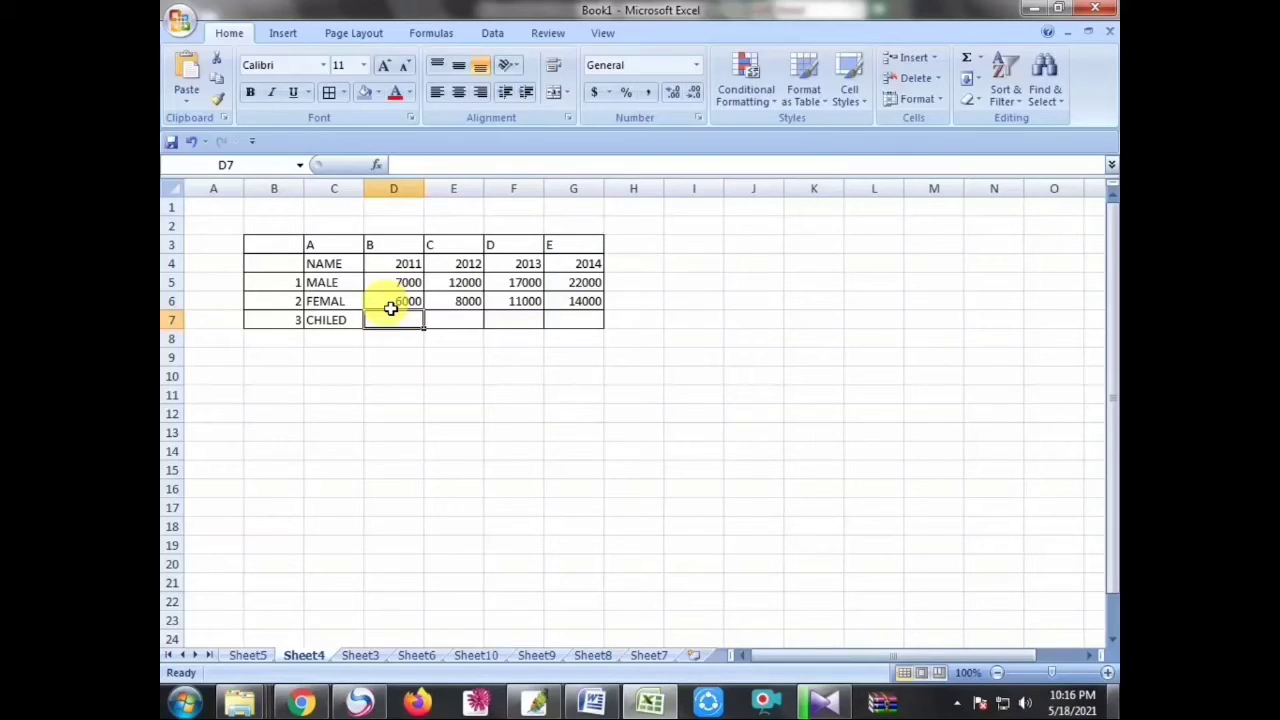
{"action": "type", "text": "4000"}
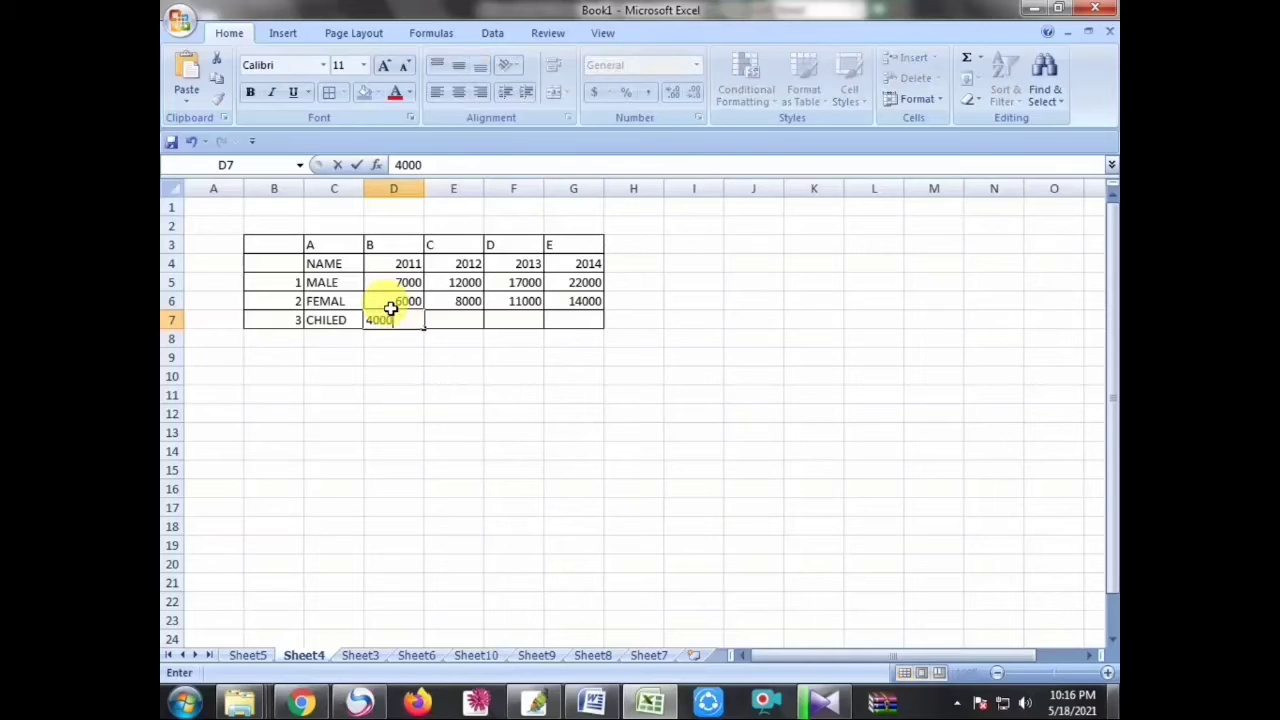
{"action": "key", "text": "Right"}
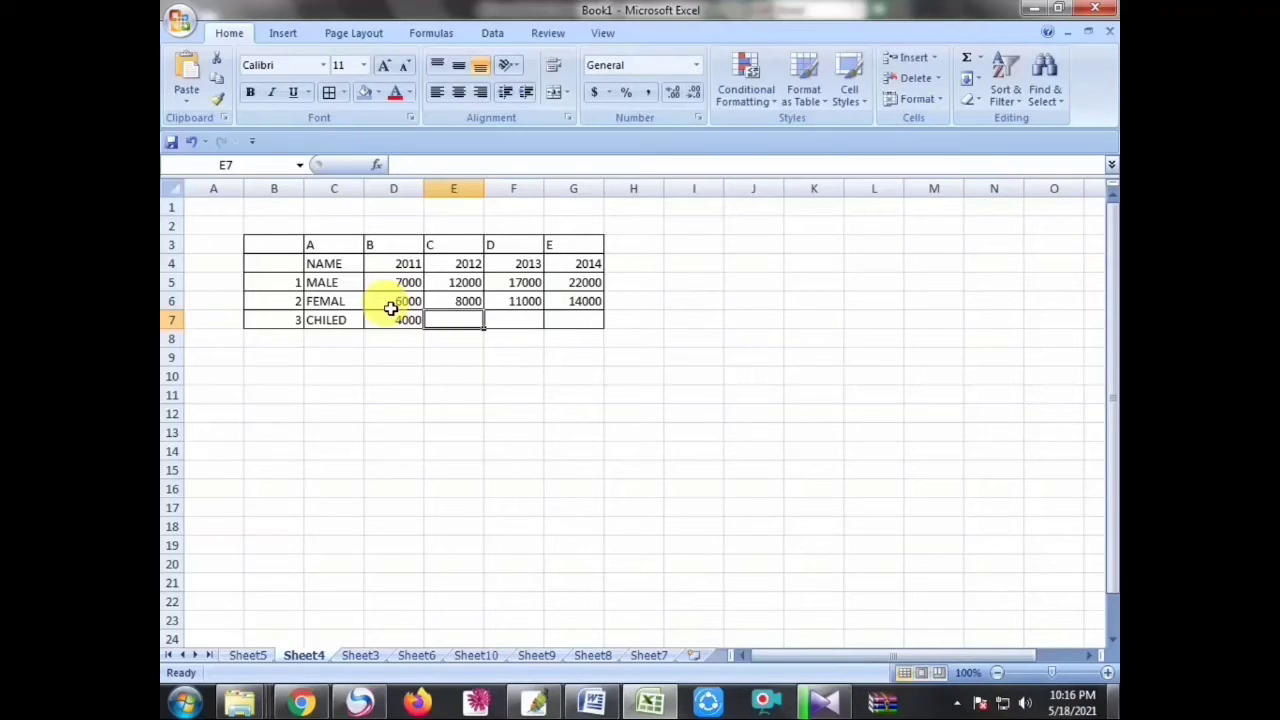
{"action": "type", "text": "6000"}
{"action": "key", "text": "Right"}
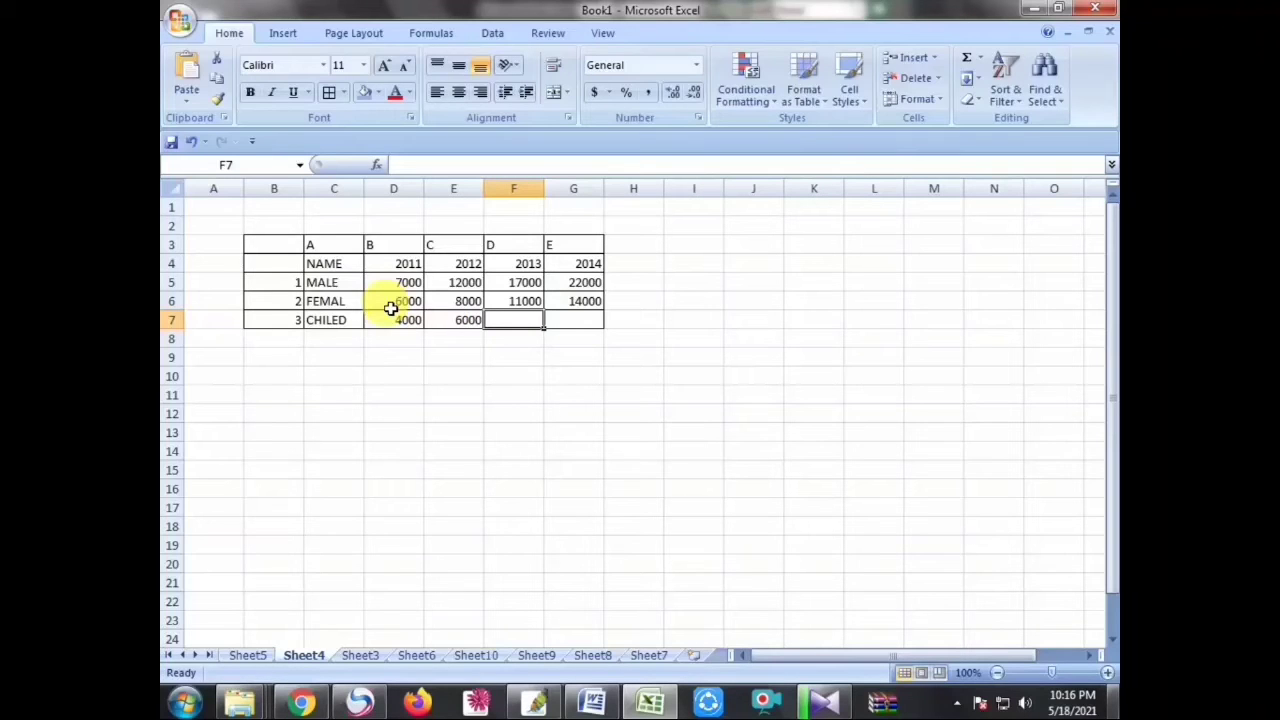
{"action": "type", "text": "8000"}
{"action": "key", "text": "Right"}
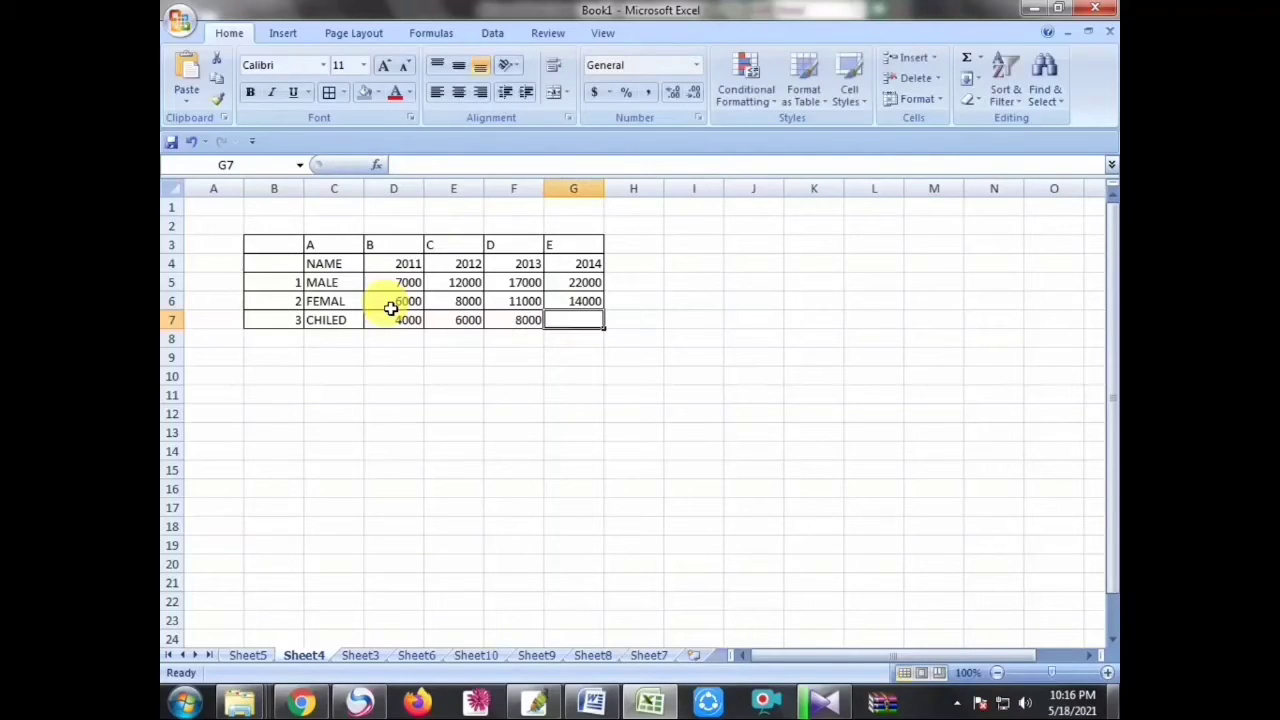
{"action": "type", "text": "11000"}
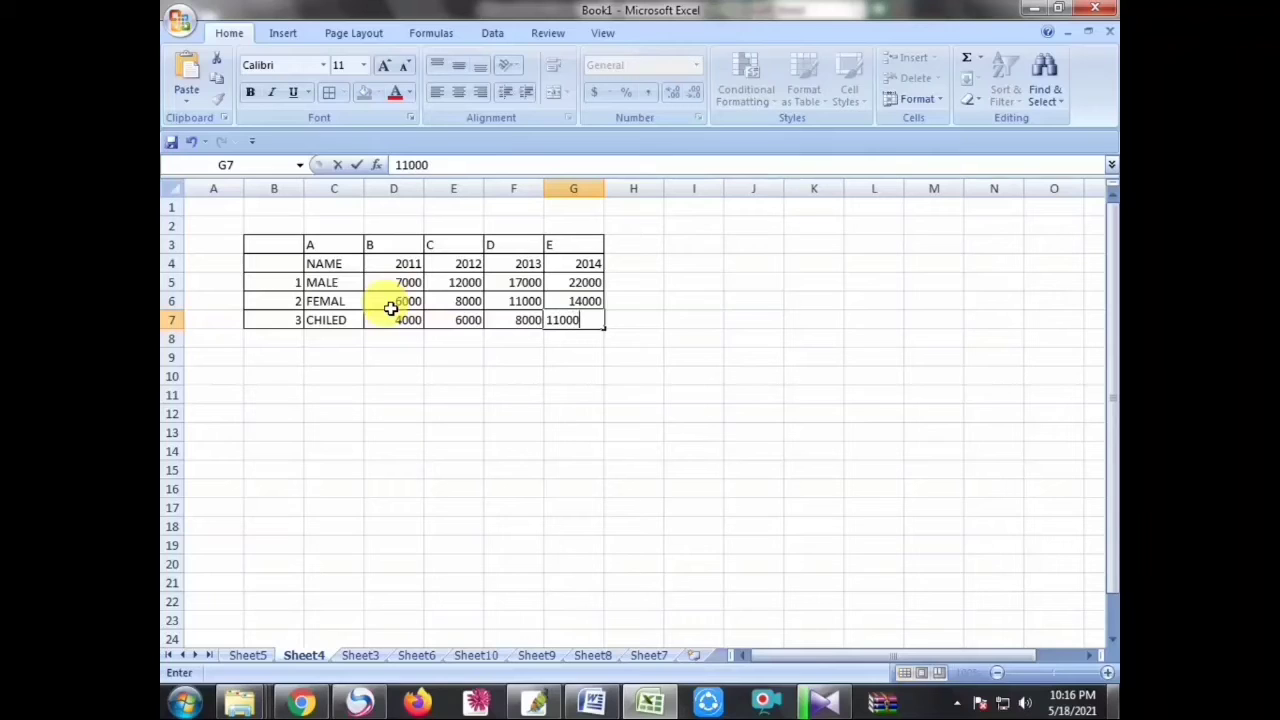
{"action": "left_click", "coordinate": [354, 394]}
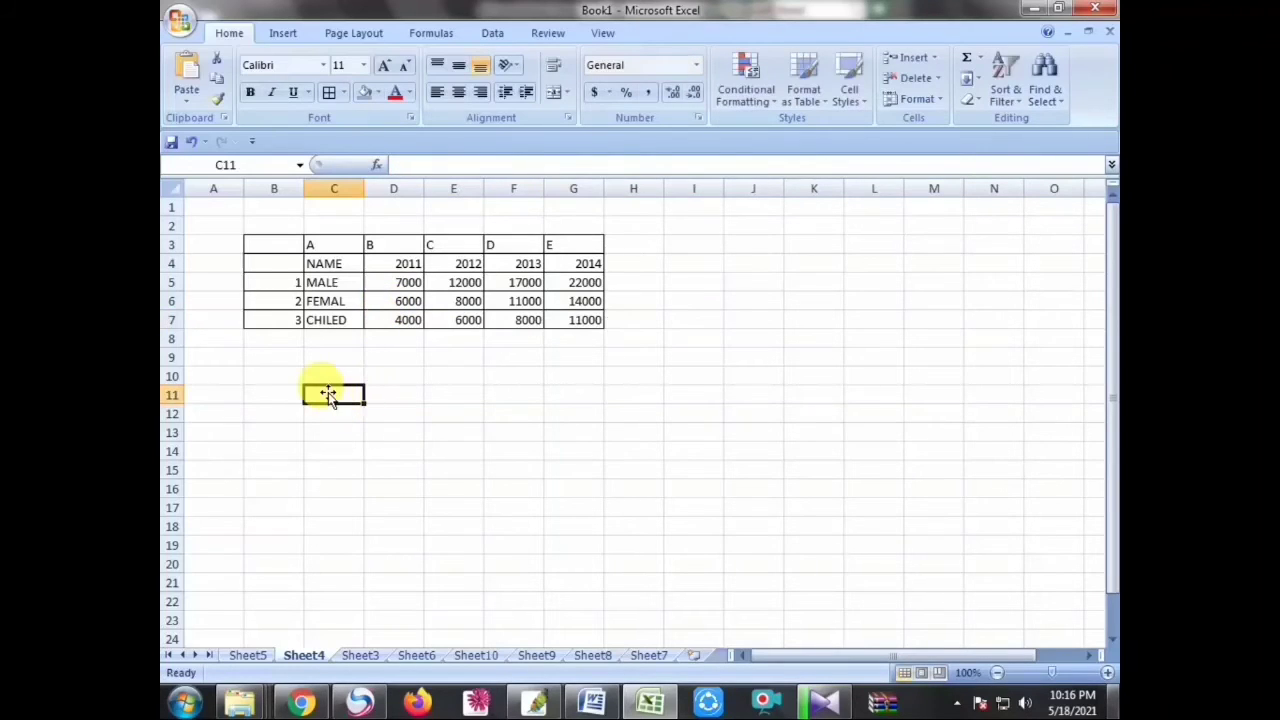
Step: Insert a 2-D clustered column chart of B3:G7 and drag it below the table
{"action": "left_click_drag", "start_coordinate": [280, 246], "coordinate": [580, 318]}
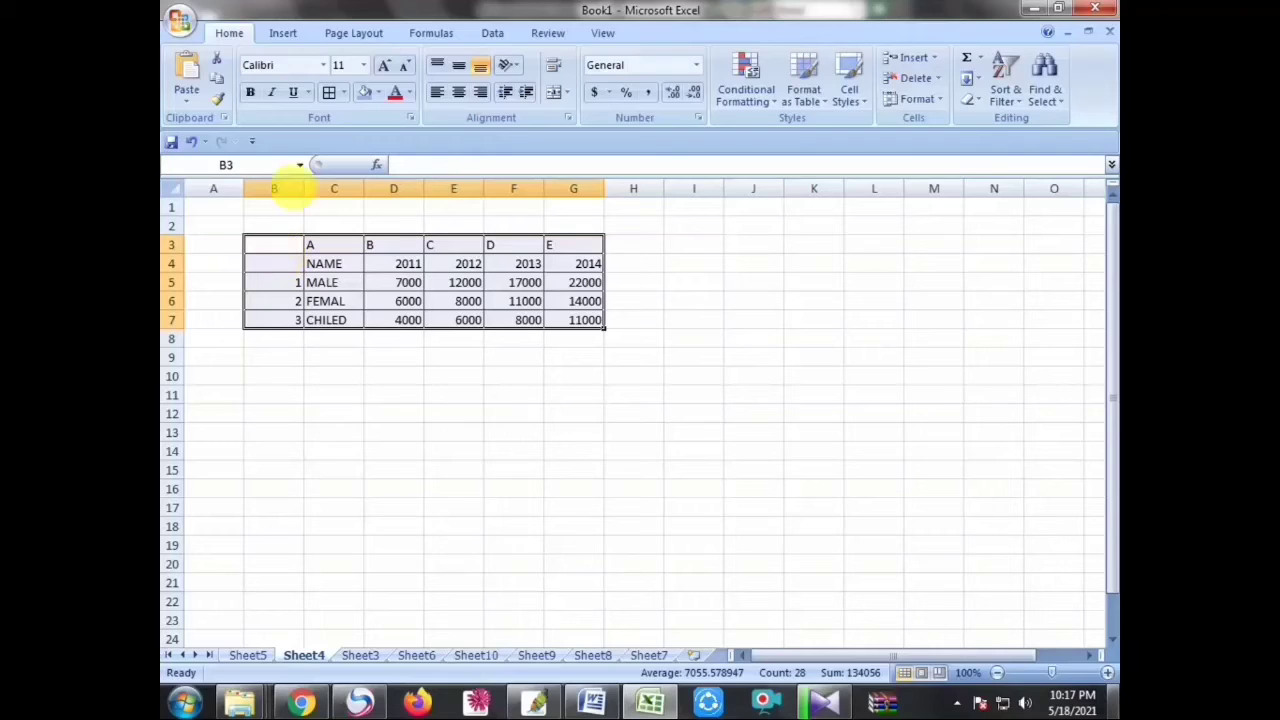
{"action": "left_click", "coordinate": [285, 38]}
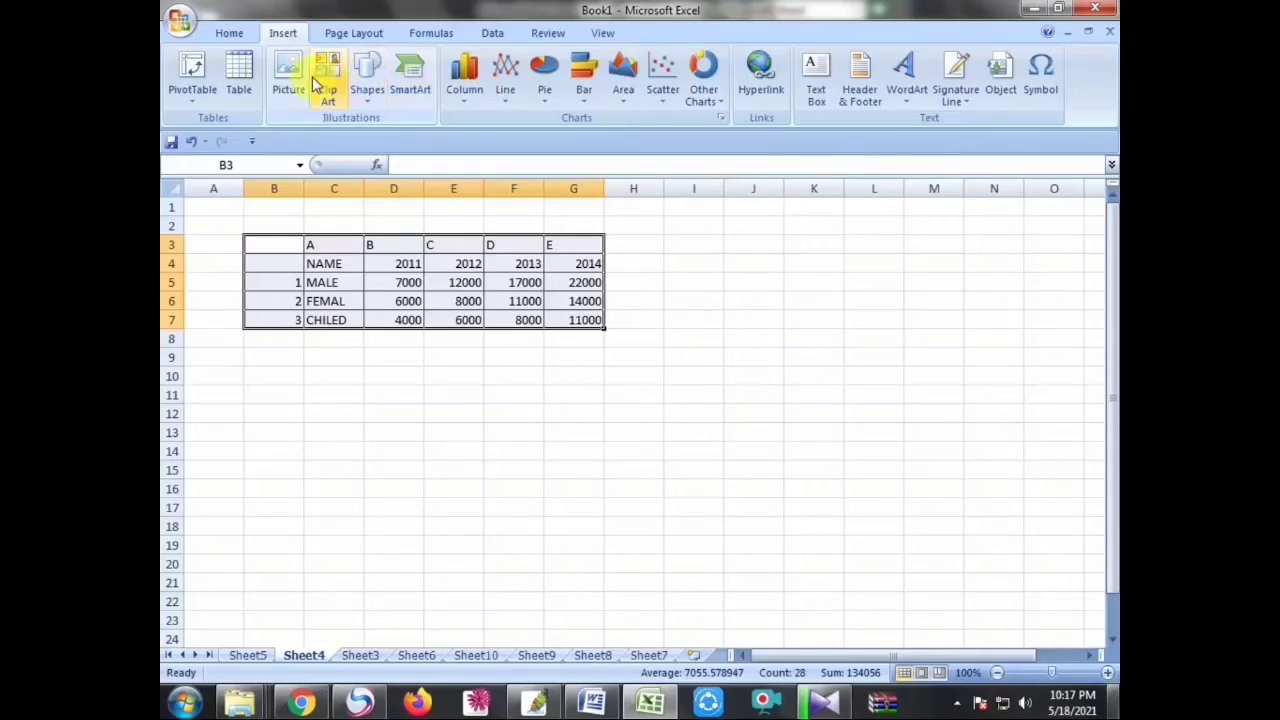
{"action": "left_click", "coordinate": [468, 90]}
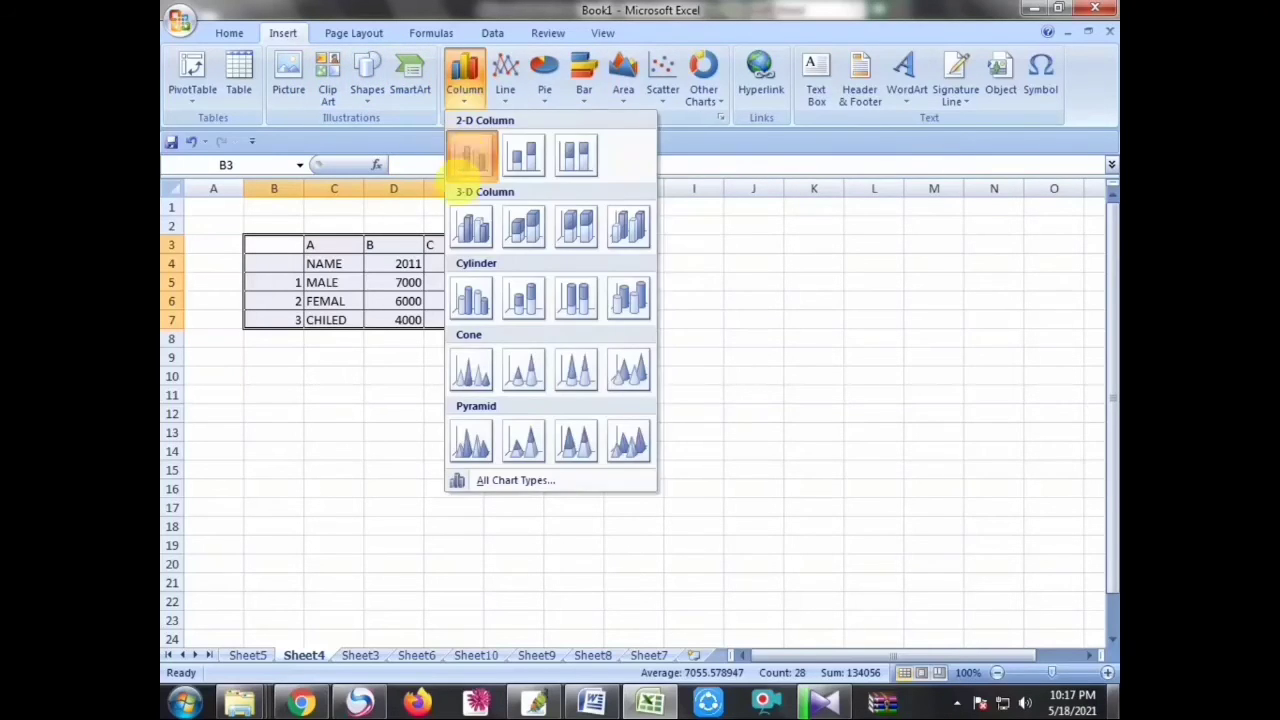
{"action": "left_click", "coordinate": [466, 157]}
{"action": "left_click_drag", "start_coordinate": [714, 310], "coordinate": [783, 362]}
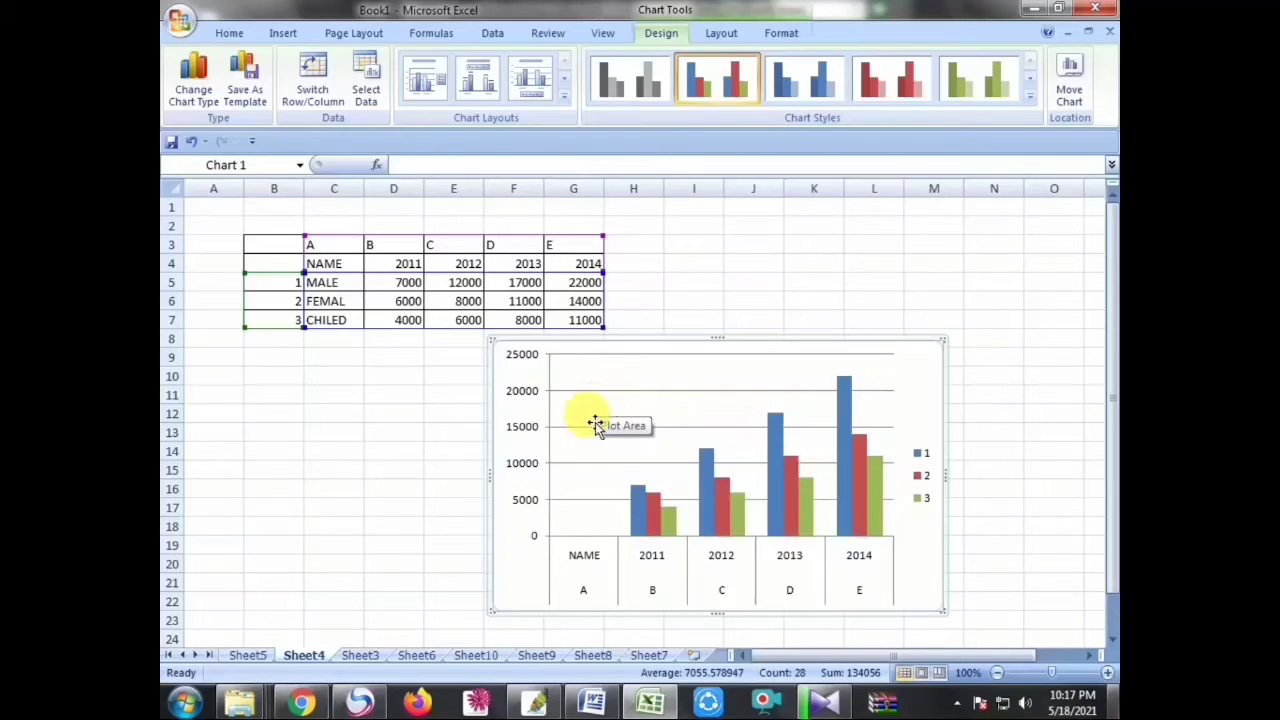
Step: Change the 2013 FEMAL value to 22000
{"action": "left_click", "coordinate": [412, 454]}
{"action": "left_click", "coordinate": [405, 287]}
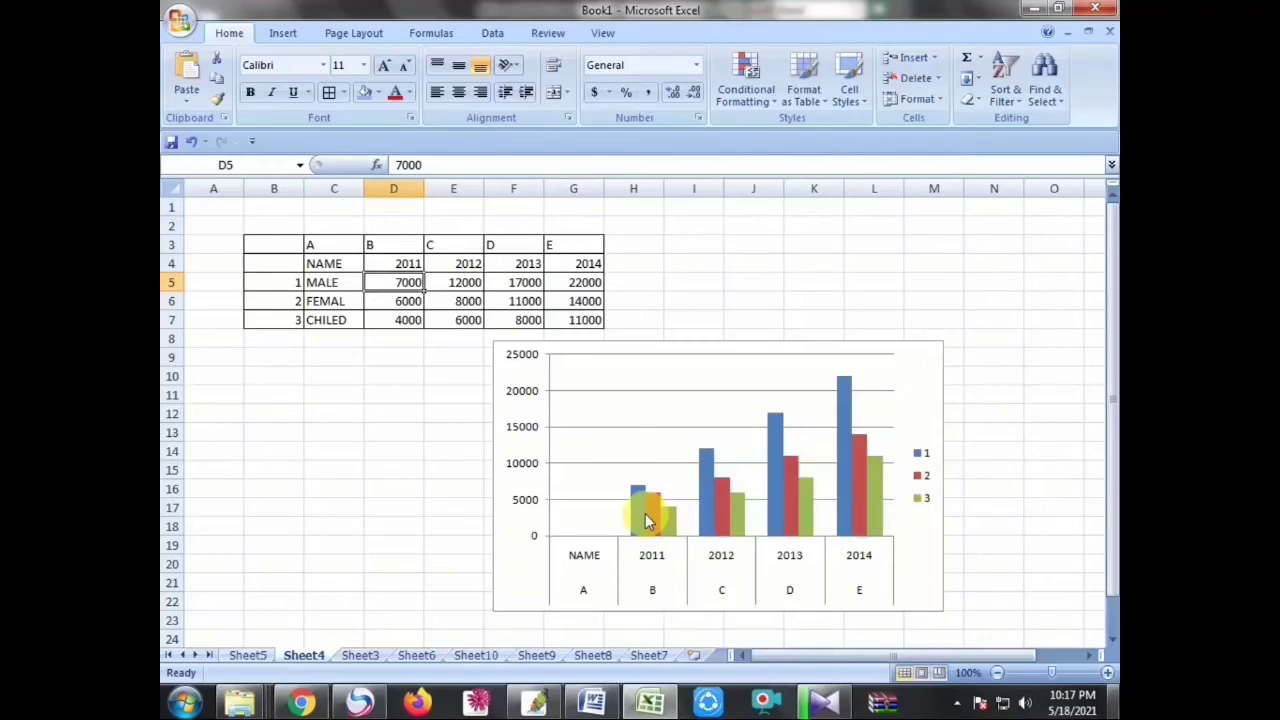
{"action": "left_click", "coordinate": [525, 285]}
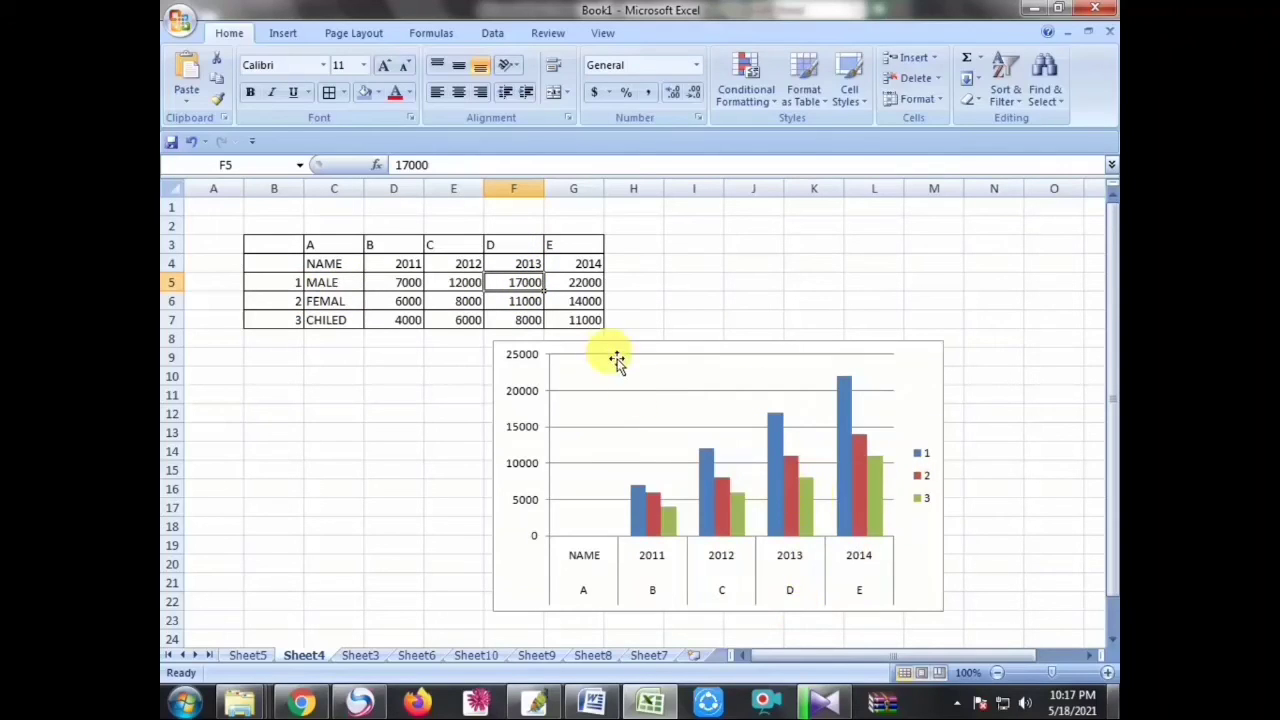
{"action": "left_click", "coordinate": [587, 304]}
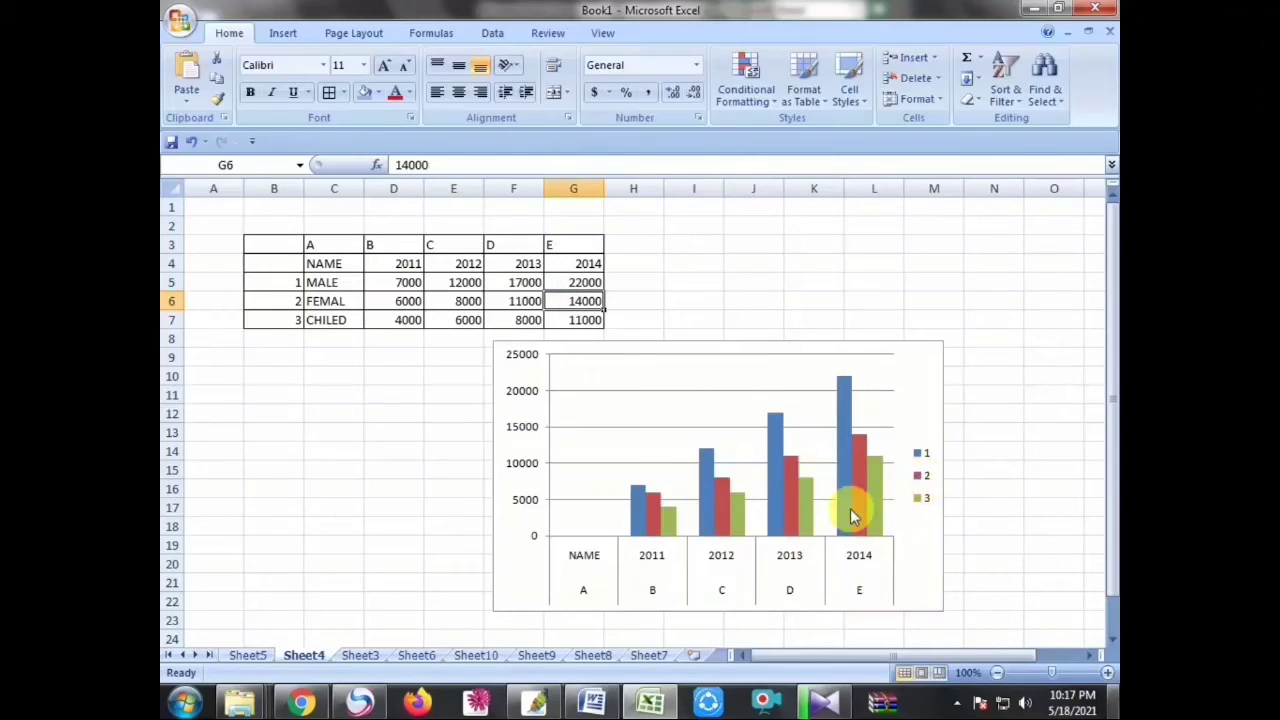
{"action": "left_click", "coordinate": [515, 303]}
{"action": "type", "text": "22"}
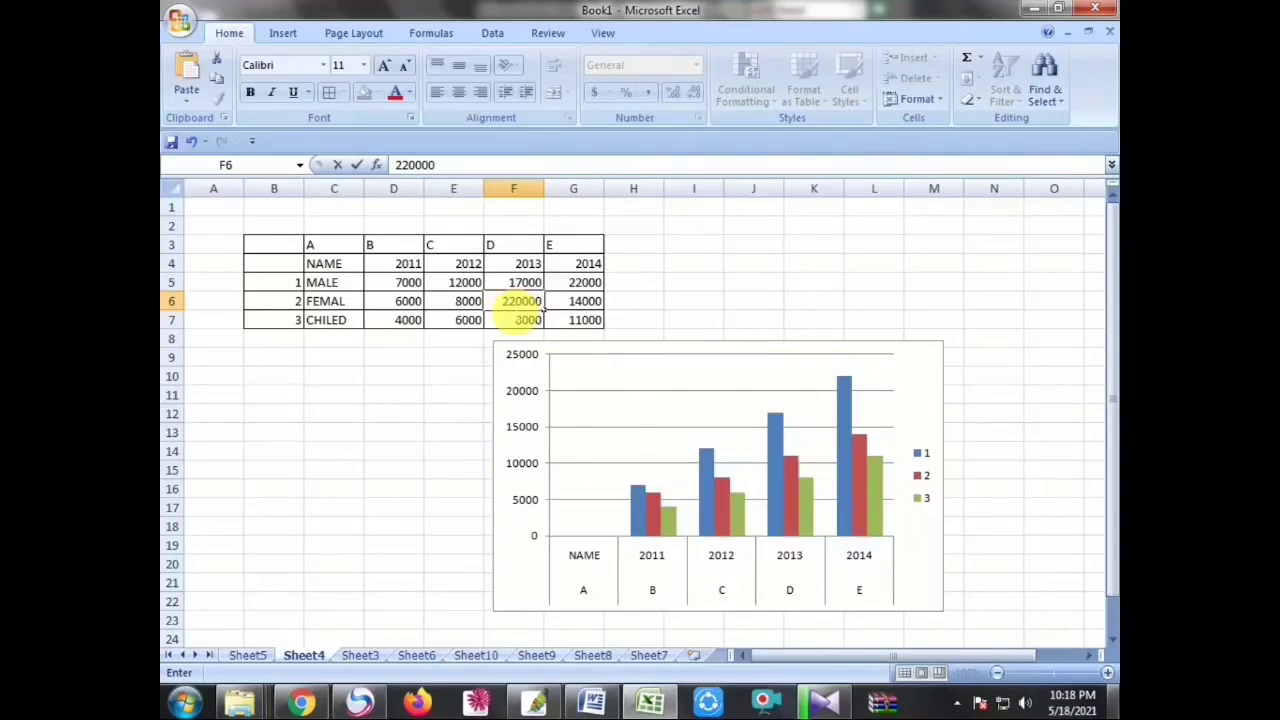
{"action": "left_click", "coordinate": [741, 306]}
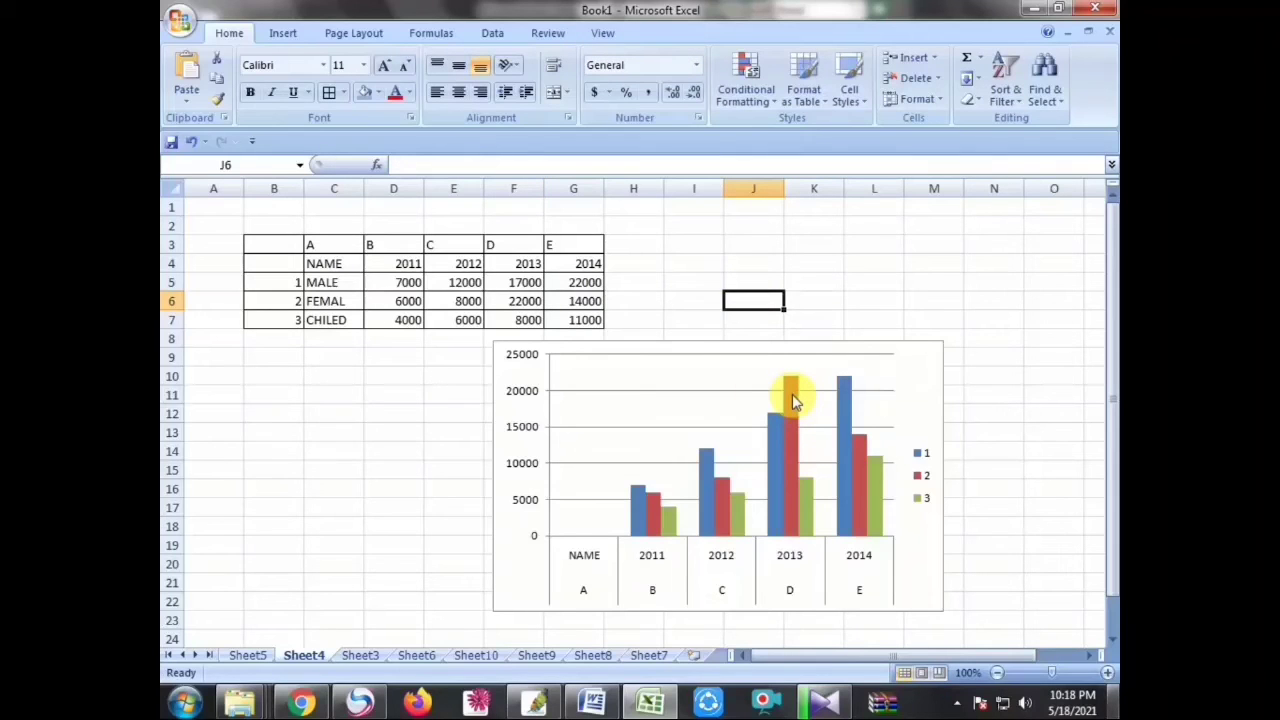
Step: Set the 2014 MALE value to 10000 and the 2011 FEMAL value to 22000
{"action": "left_click", "coordinate": [585, 287]}
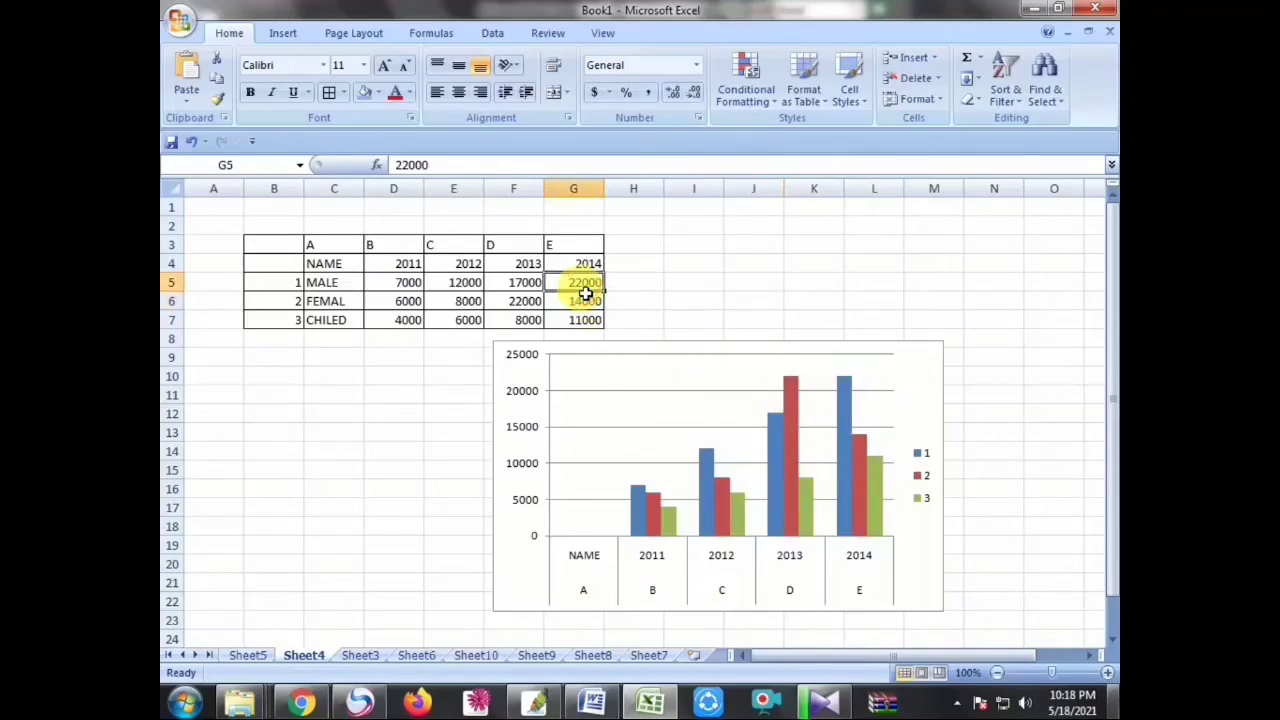
{"action": "type", "text": "100"}
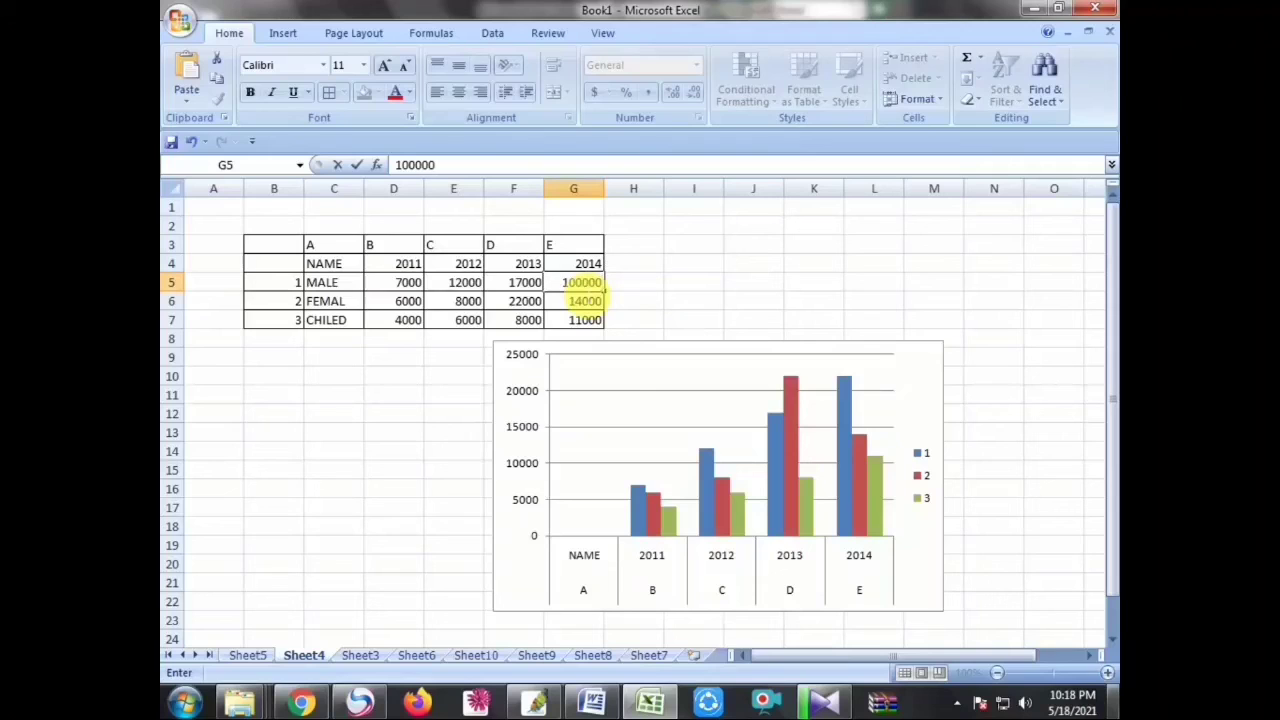
{"action": "left_click", "coordinate": [680, 306]}
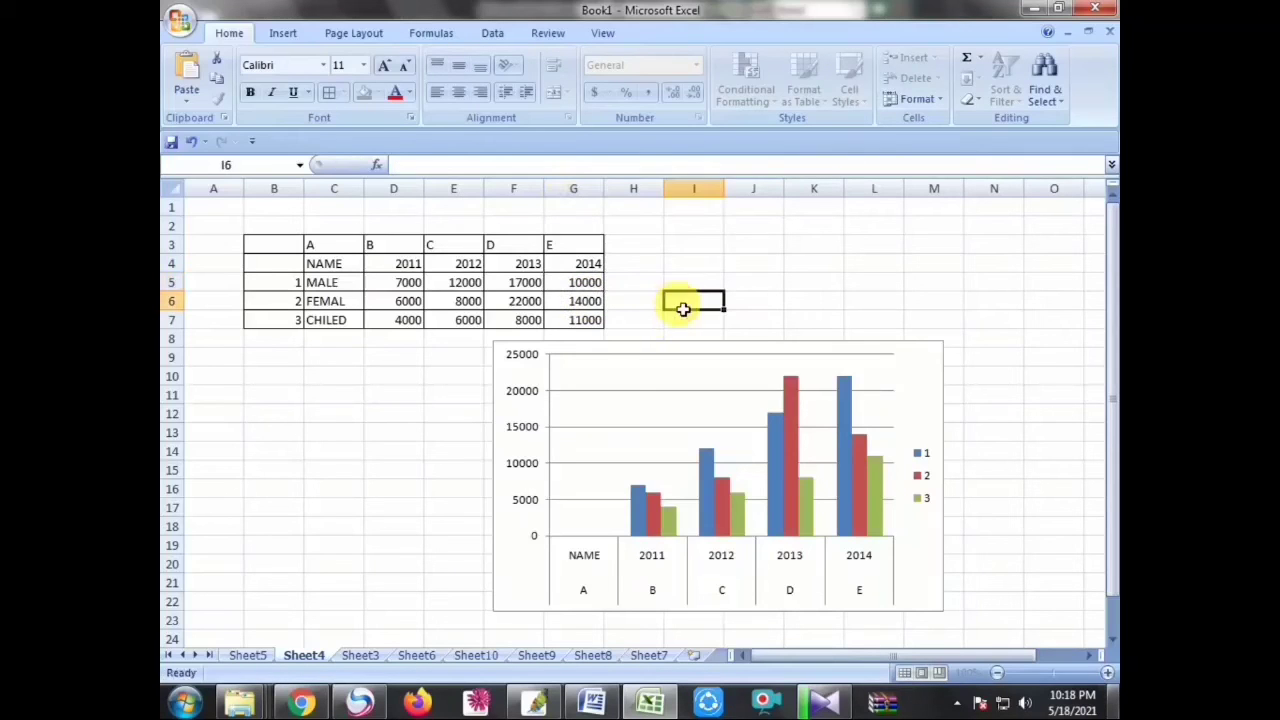
{"action": "left_click", "coordinate": [847, 497]}
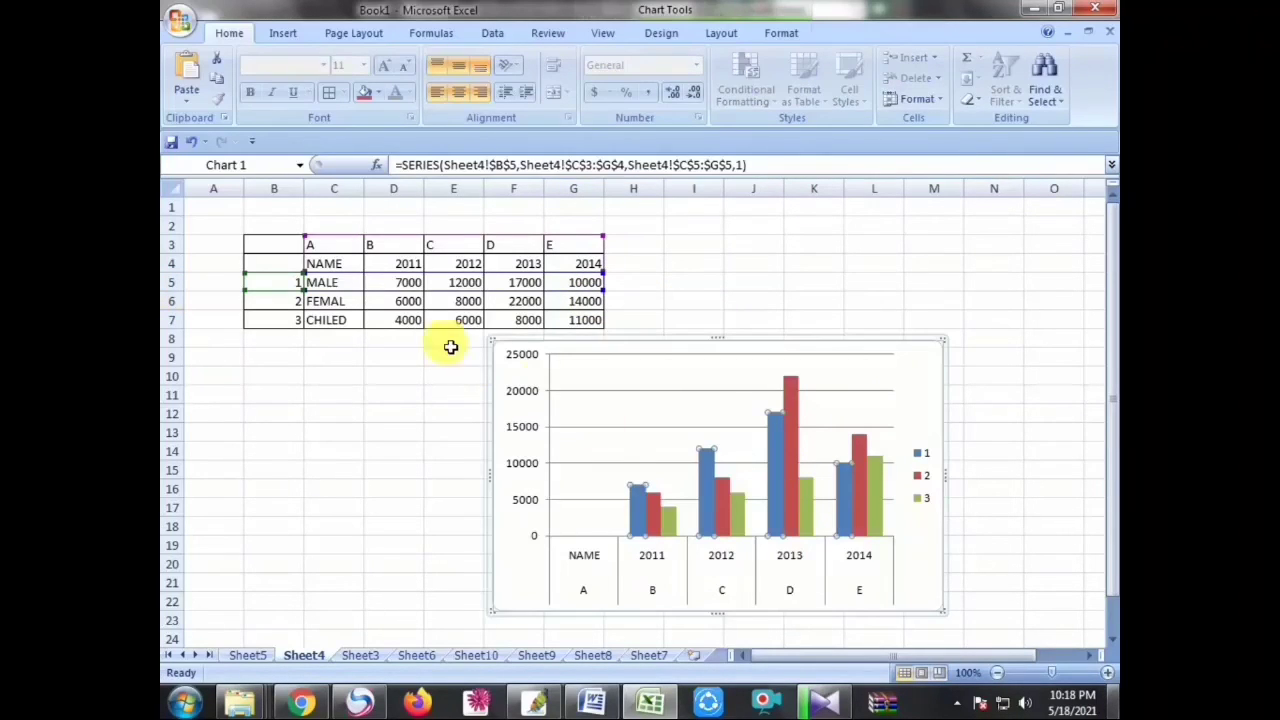
{"action": "left_click", "coordinate": [416, 312]}
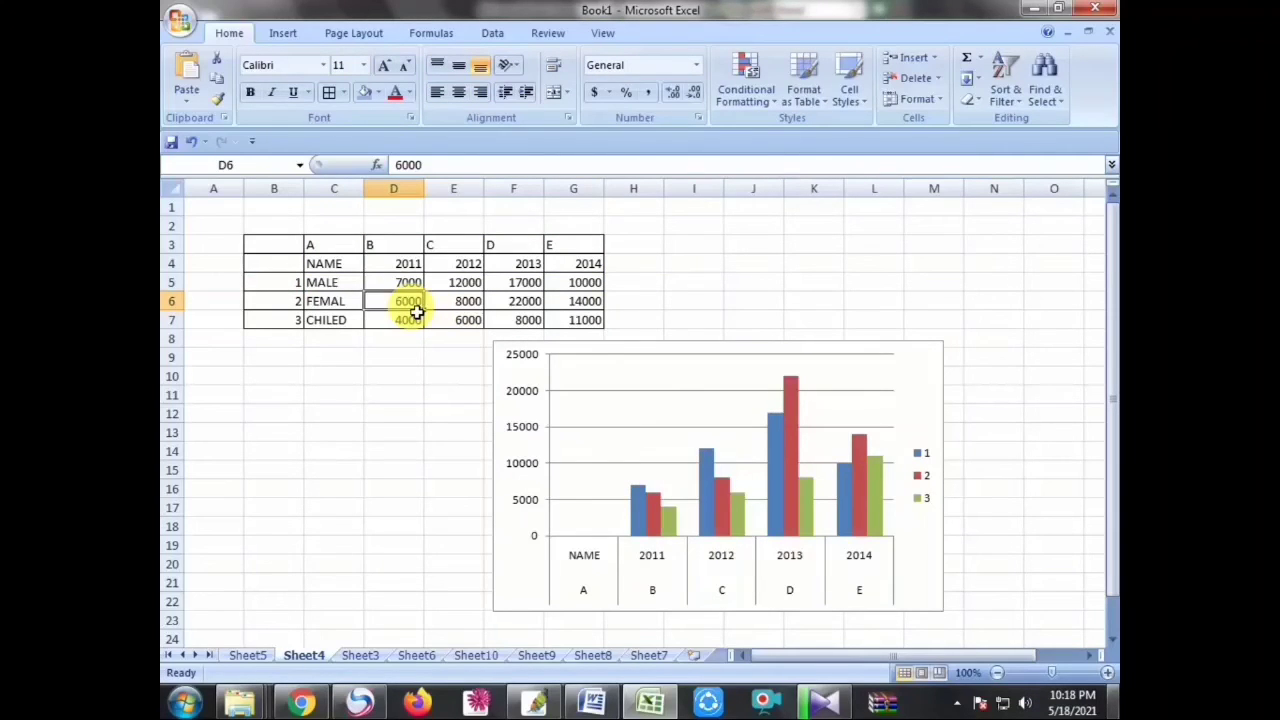
{"action": "type", "text": "22"}
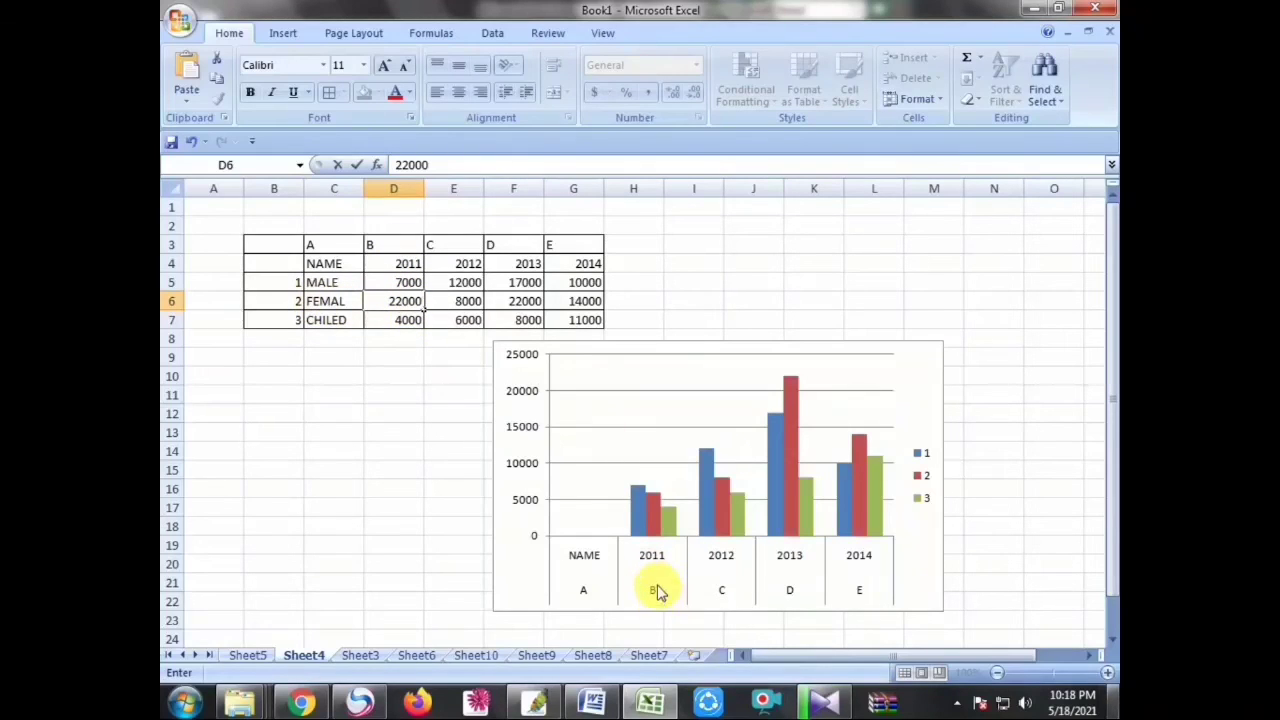
{"action": "left_click", "coordinate": [722, 269]}
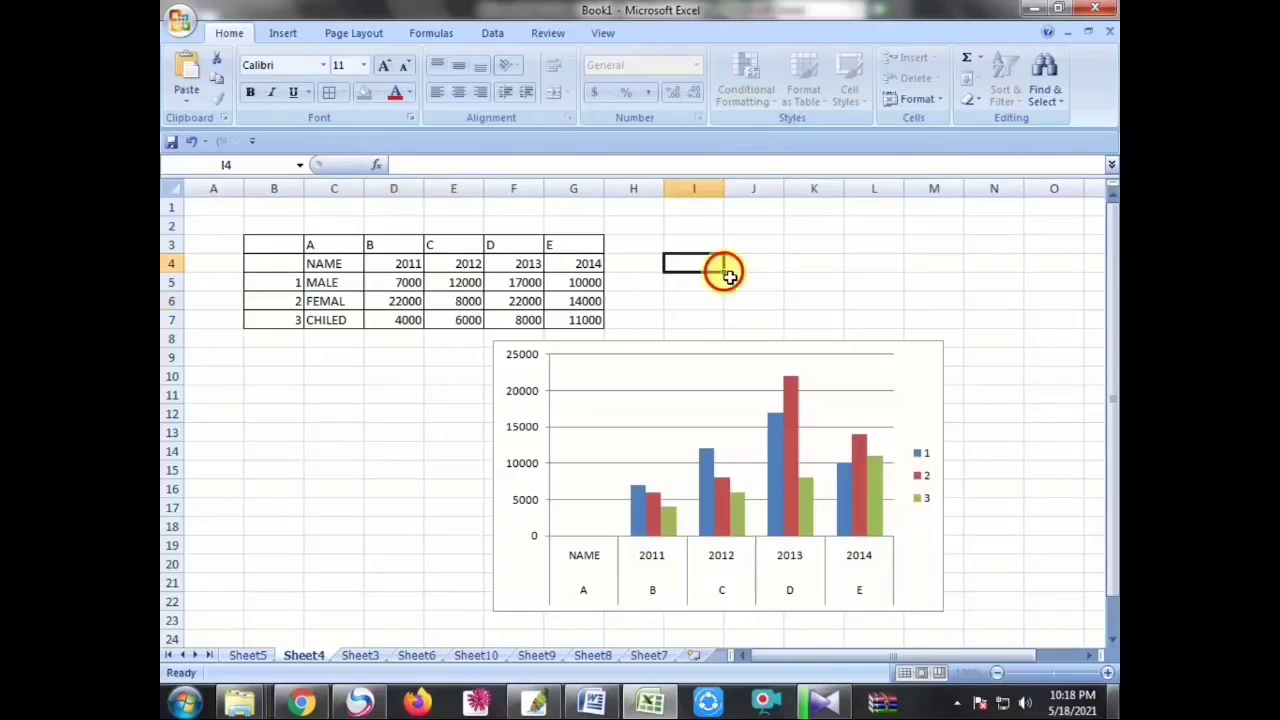
{"action": "left_click", "coordinate": [700, 347]}
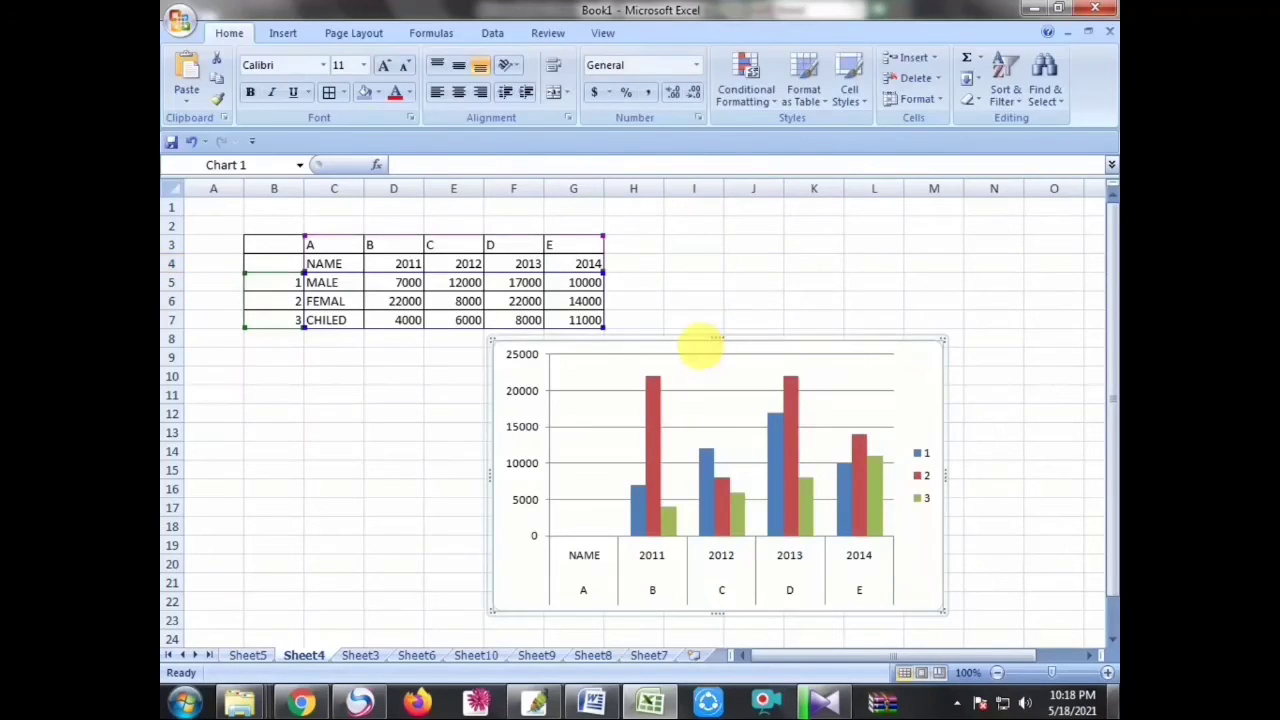
{"action": "left_click", "coordinate": [780, 35]}
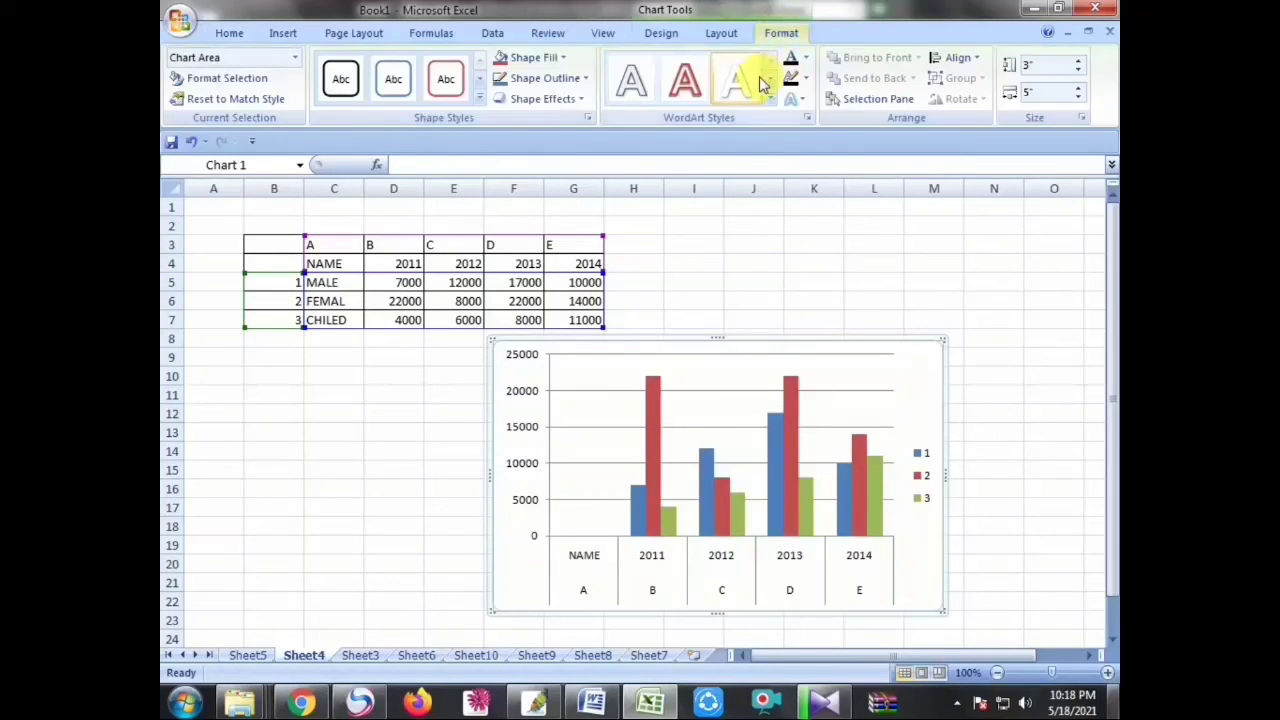
Step: Try a red WordArt style on the chart text, undo it and keep the text plain
{"action": "left_click", "coordinate": [703, 92]}
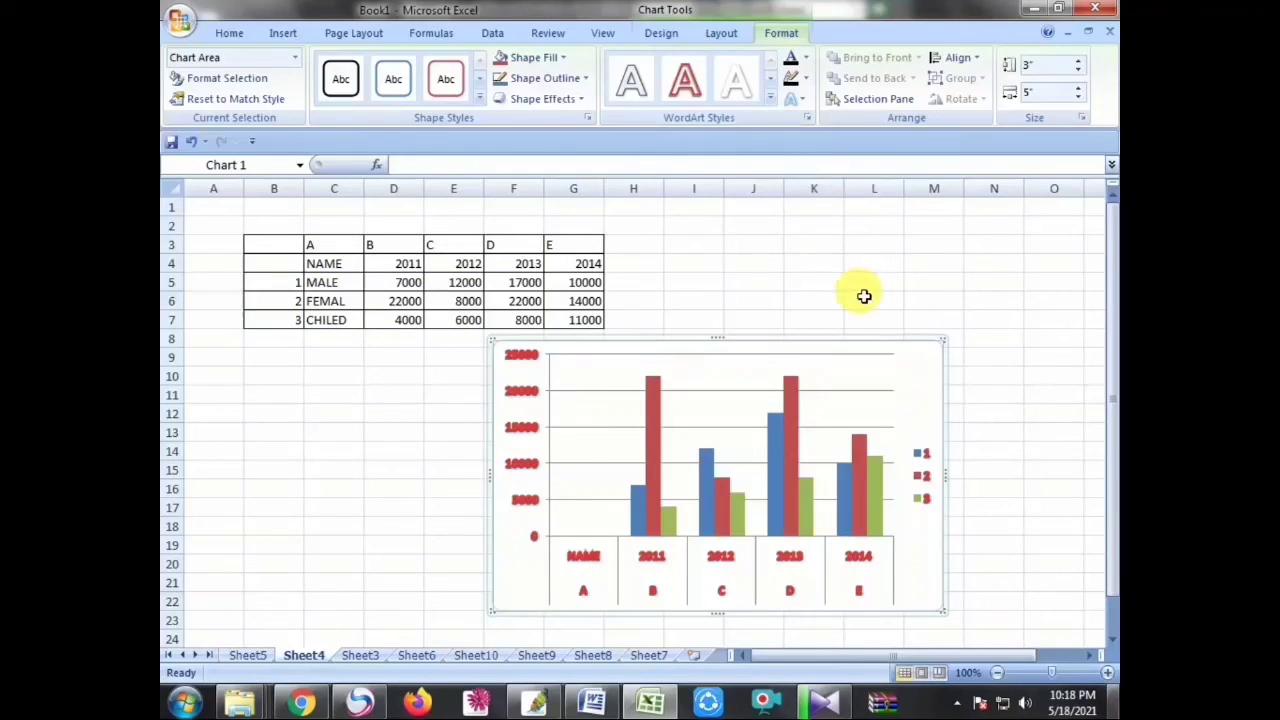
{"action": "key", "text": "ctrl+z"}
{"action": "left_click", "coordinate": [771, 104]}
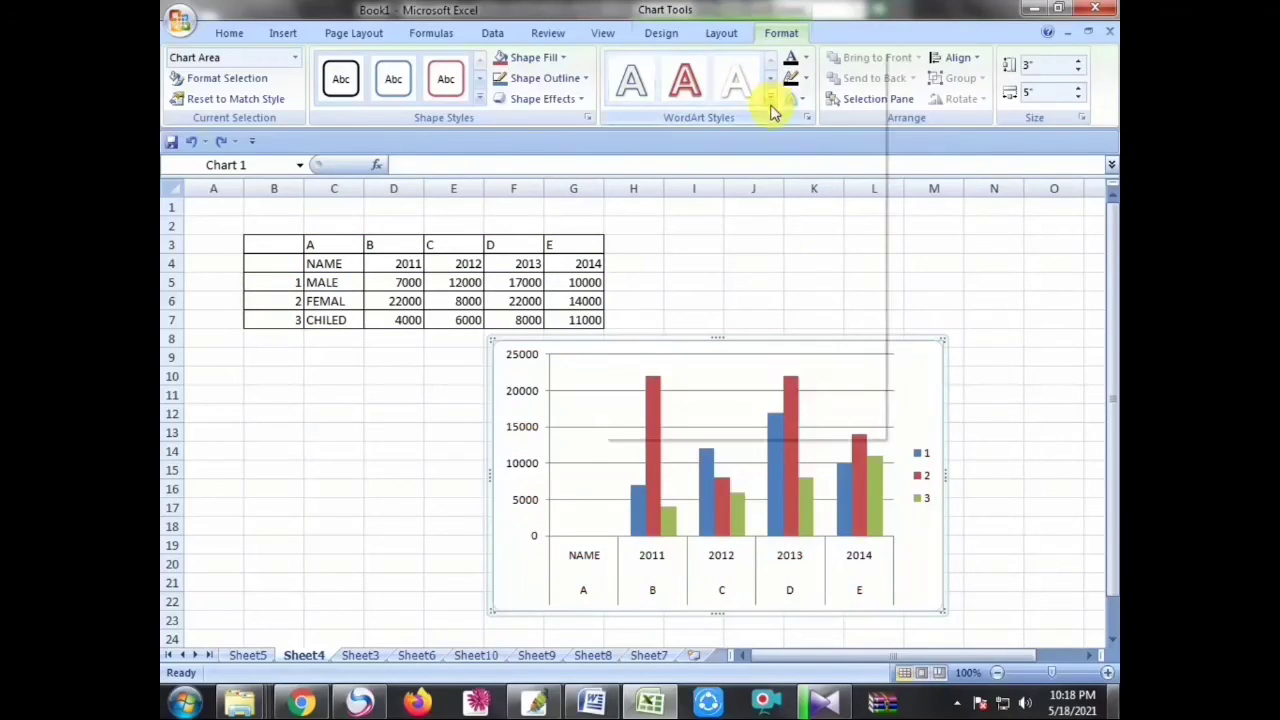
{"action": "left_click", "coordinate": [935, 258]}
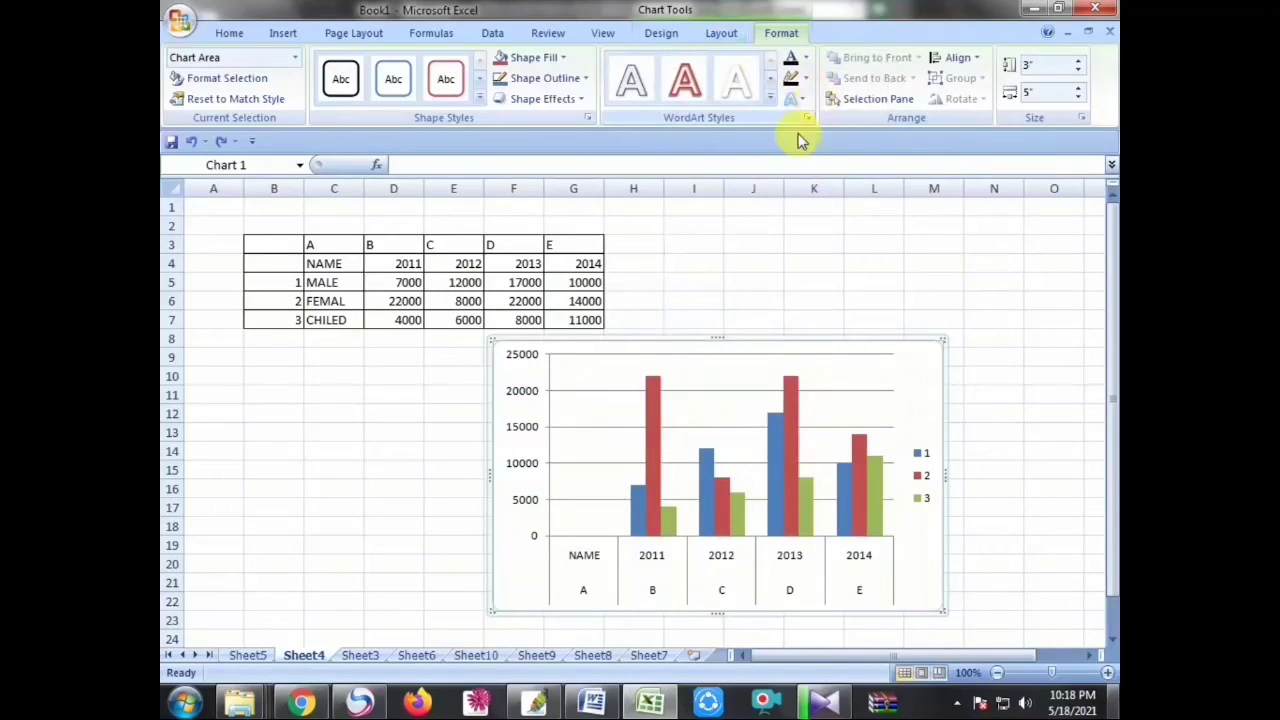
{"action": "left_click", "coordinate": [866, 338]}
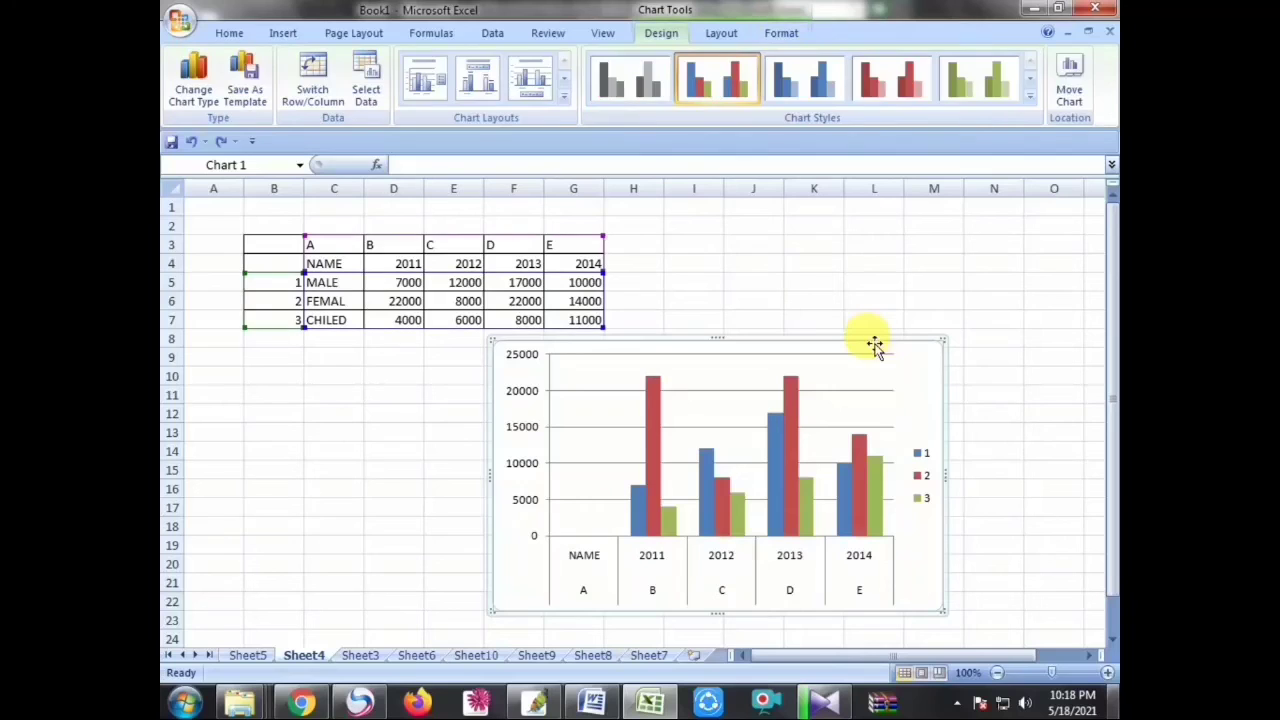
{"action": "left_click", "coordinate": [1018, 100]}
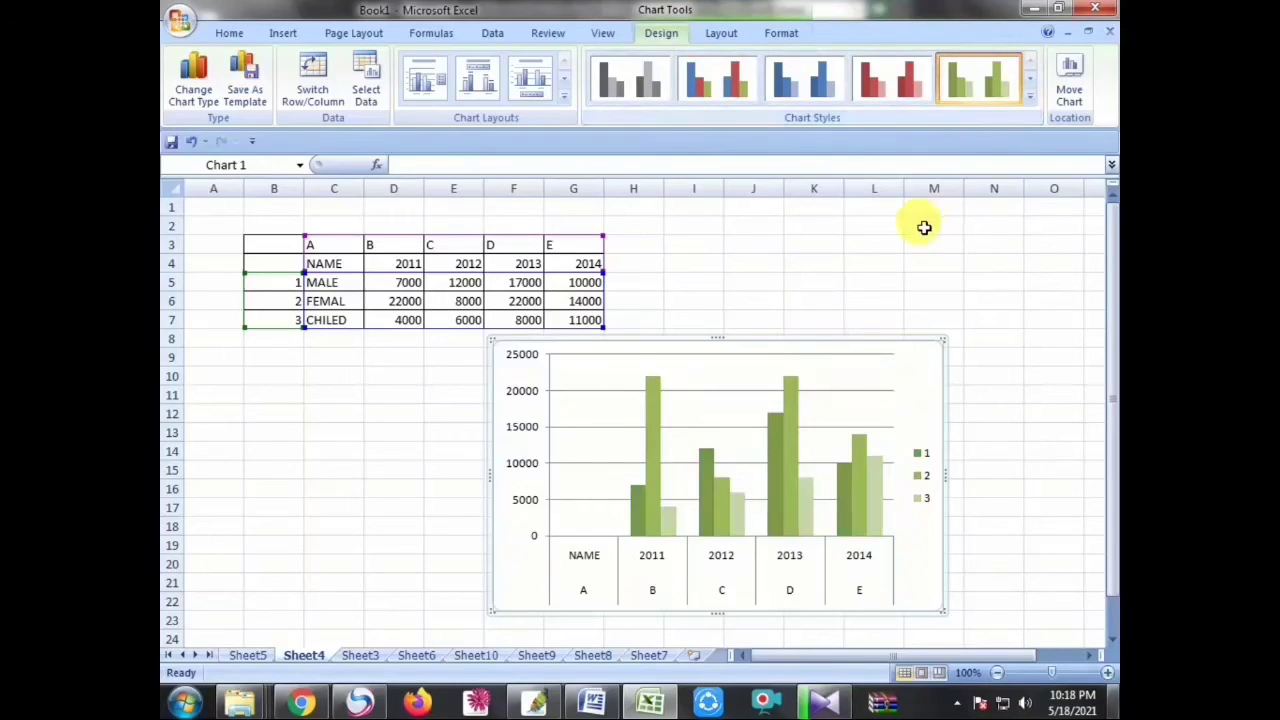
{"action": "left_click", "coordinate": [1030, 98]}
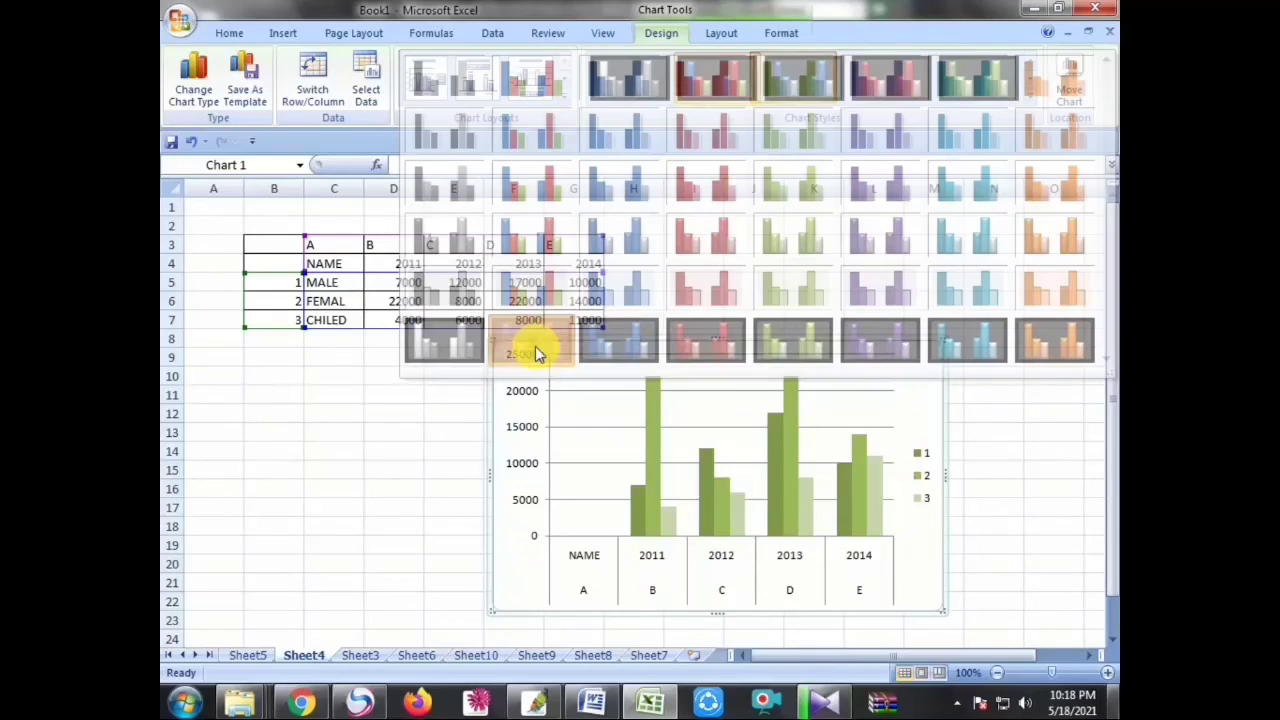
{"action": "left_click", "coordinate": [535, 346]}
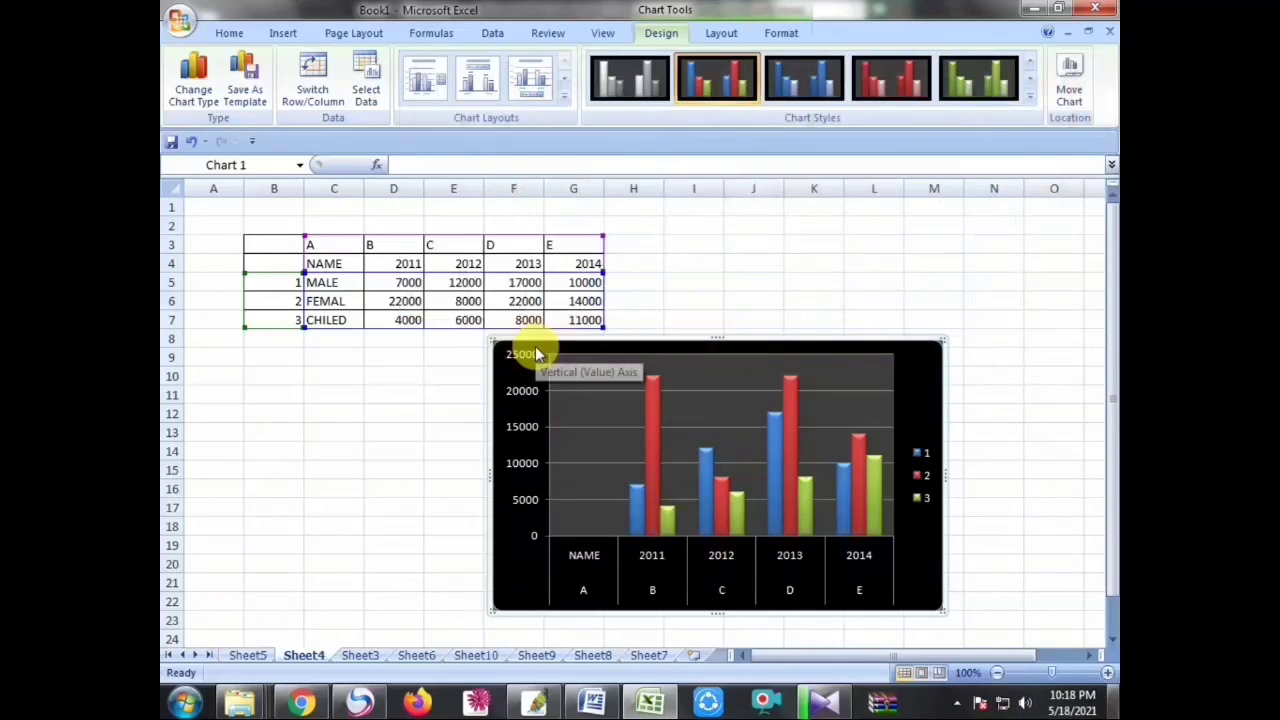
{"action": "left_click", "coordinate": [1029, 98]}
{"action": "left_click", "coordinate": [895, 344]}
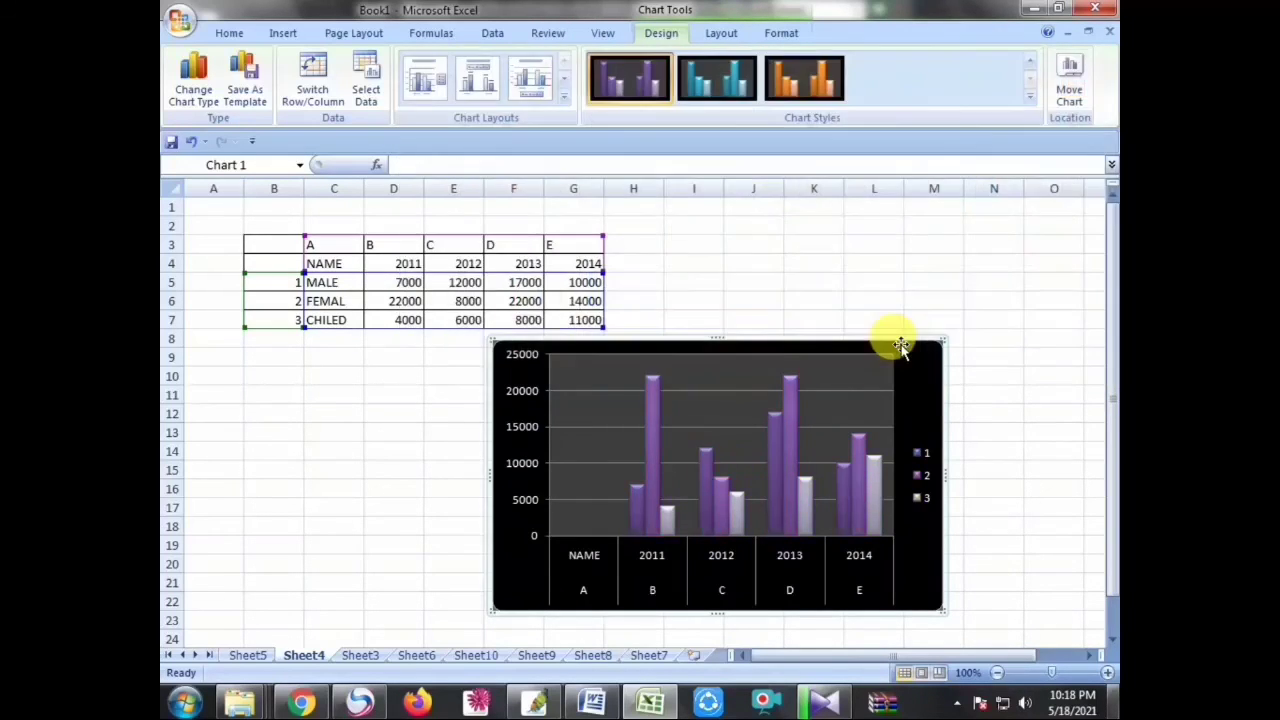
{"action": "left_click", "coordinate": [1029, 98]}
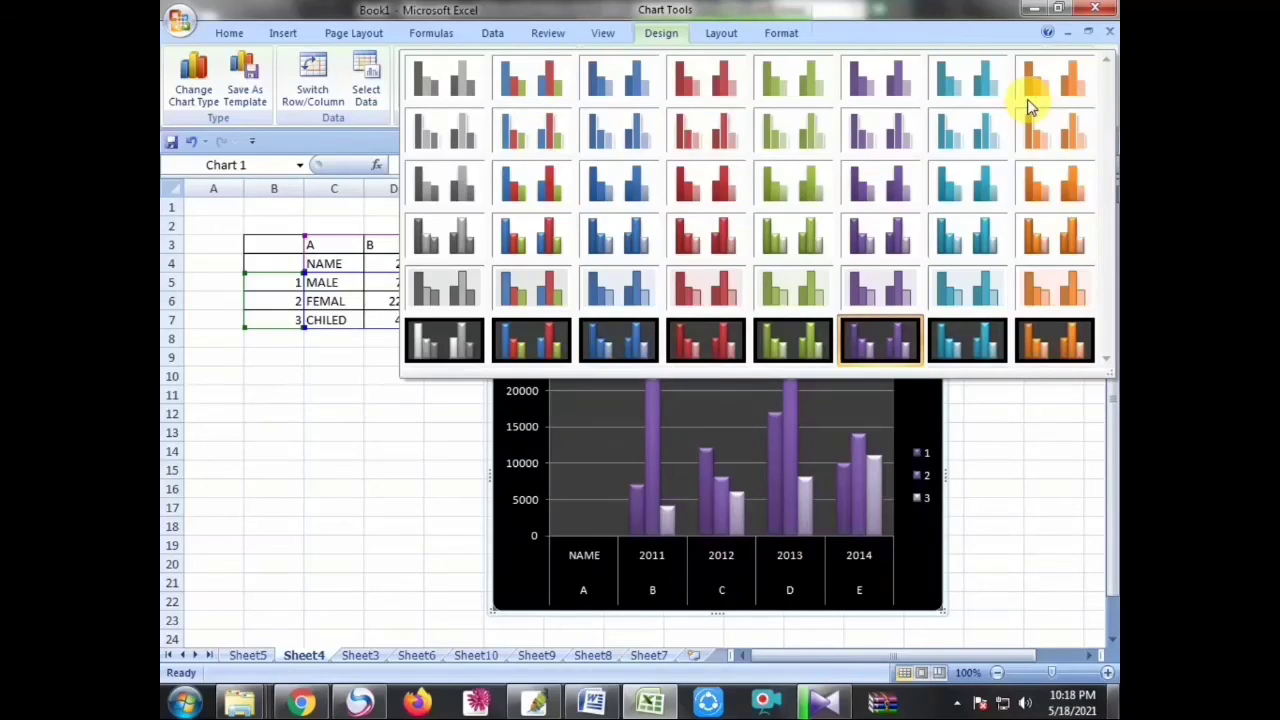
{"action": "left_click", "coordinate": [537, 91]}
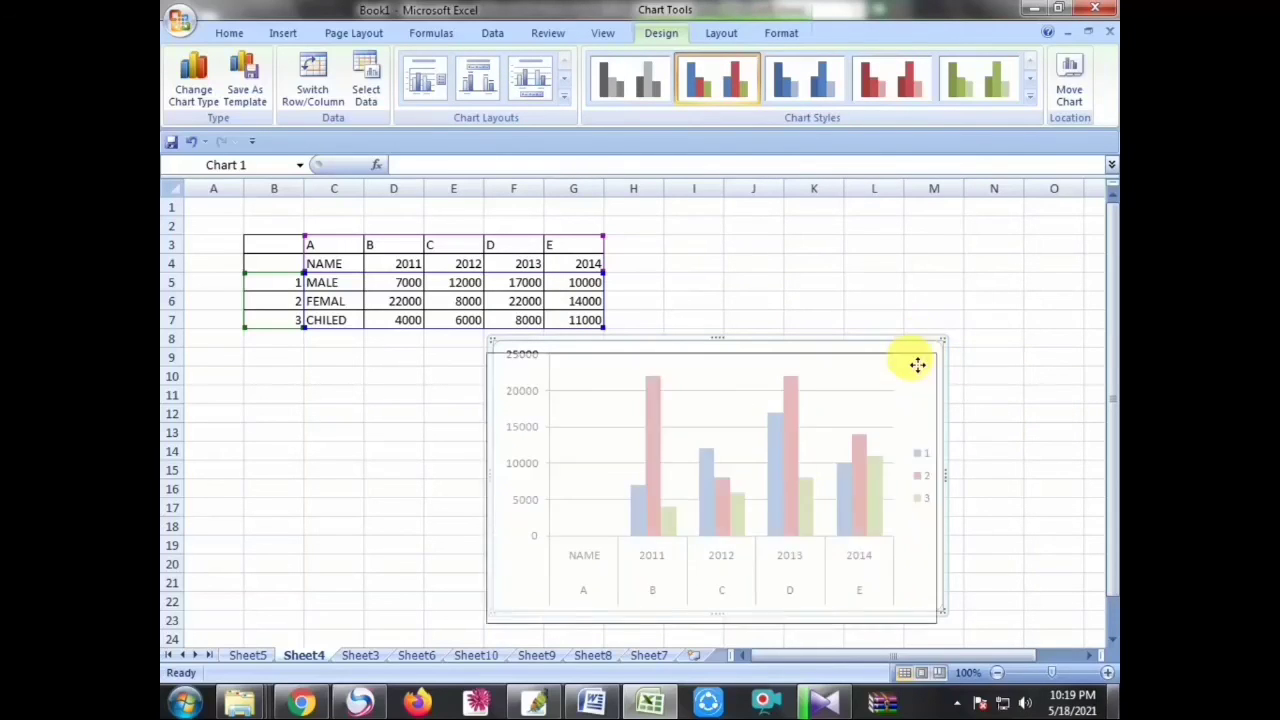
Step: Nudge the chart slightly down and left beneath the table, then deselect it
{"action": "left_click_drag", "start_coordinate": [926, 350], "coordinate": [916, 368]}
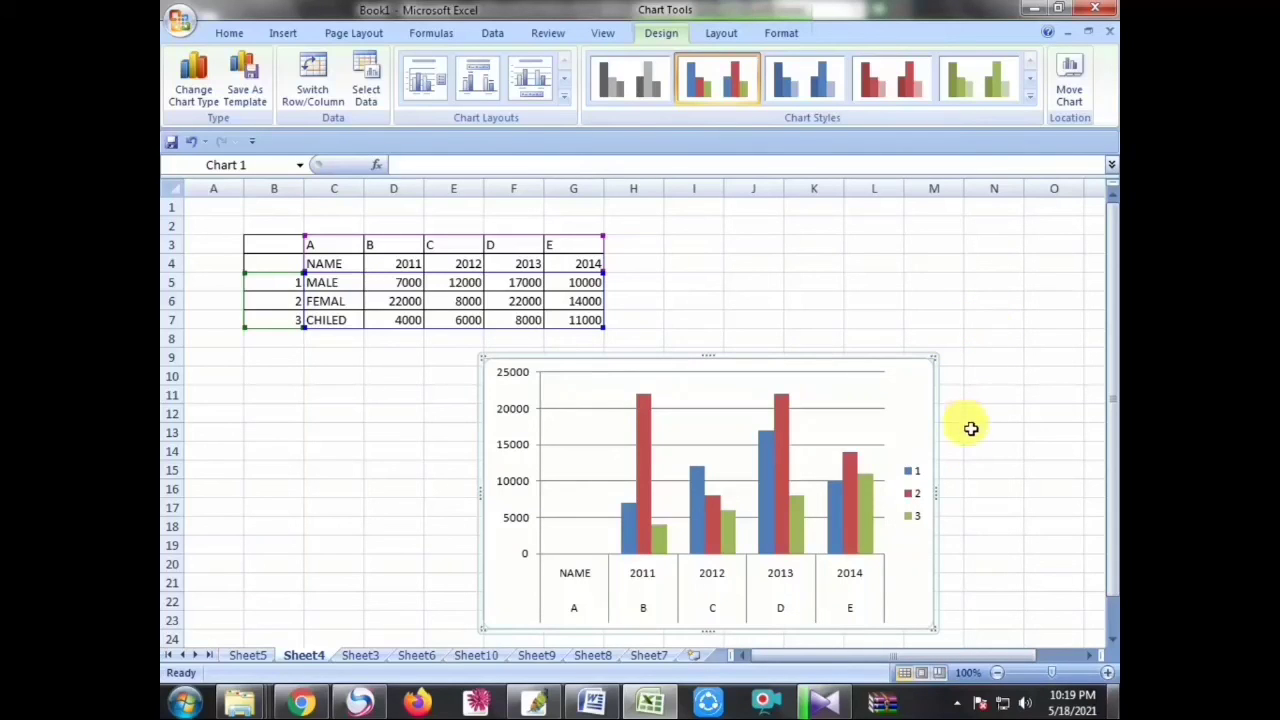
{"action": "left_click", "coordinate": [985, 455]}
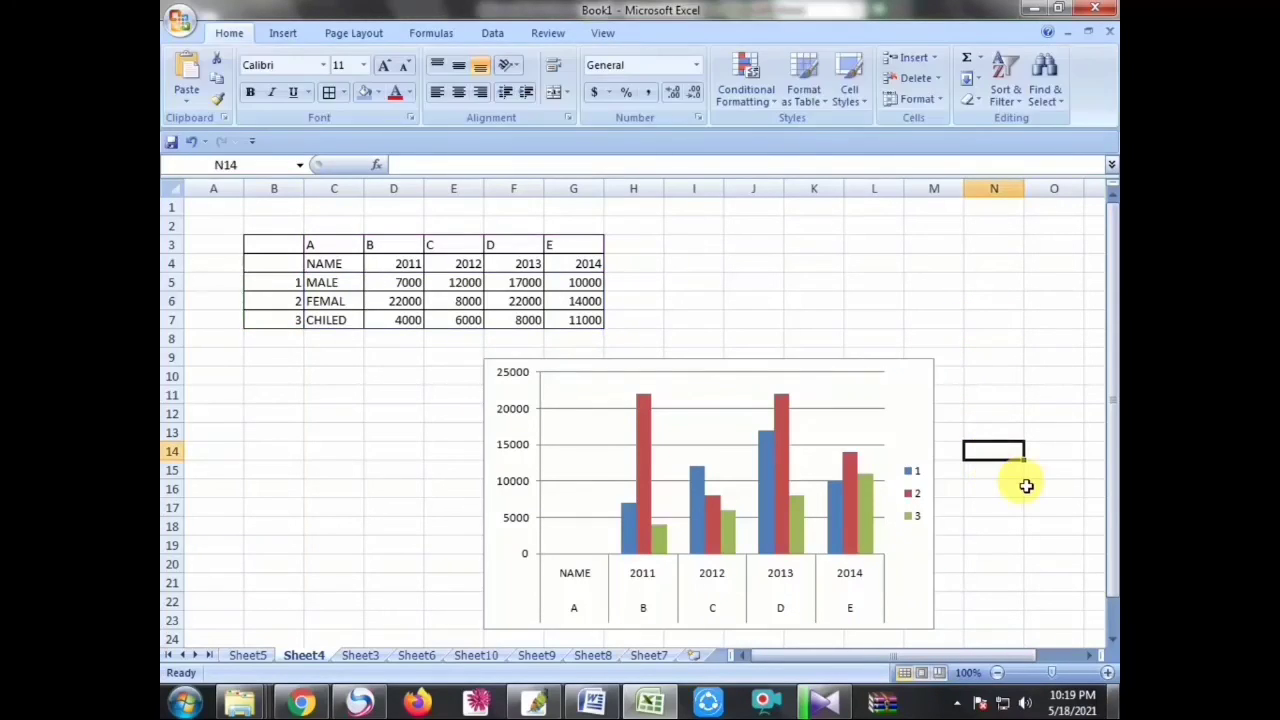
{"action": "scroll", "coordinate": [1004, 502], "scroll_direction": "down", "scroll_amount": 2}
{"action": "scroll", "coordinate": [1004, 502], "scroll_direction": "up", "scroll_amount": 1}
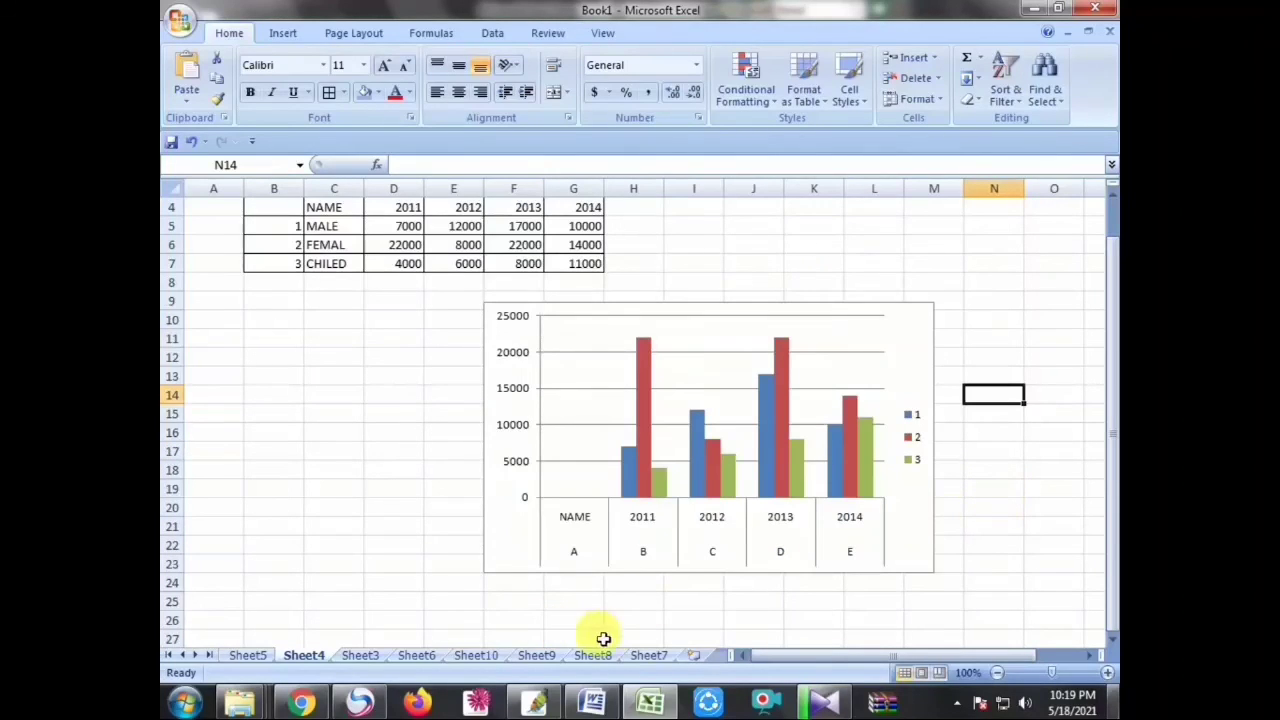